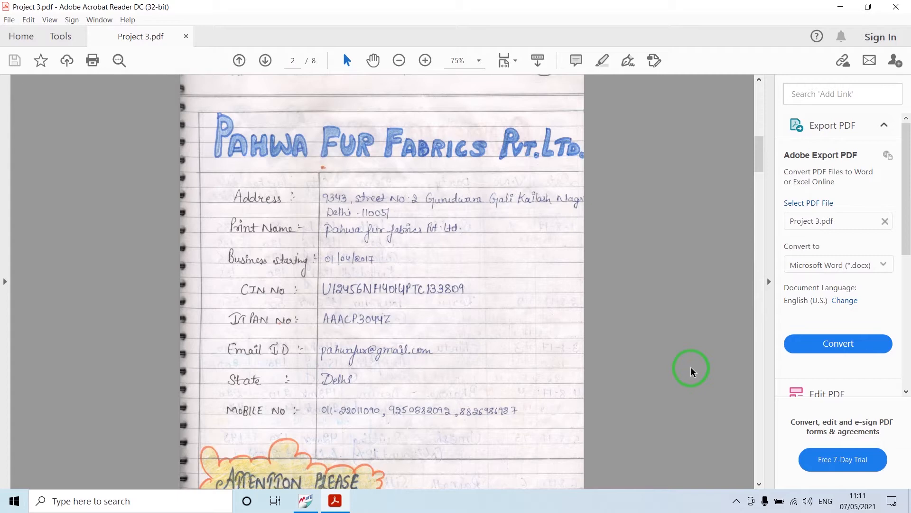
Review the Purchase and Sales voucher tables in Project 3.pdf.
scroll(691, 370, "down", 10)
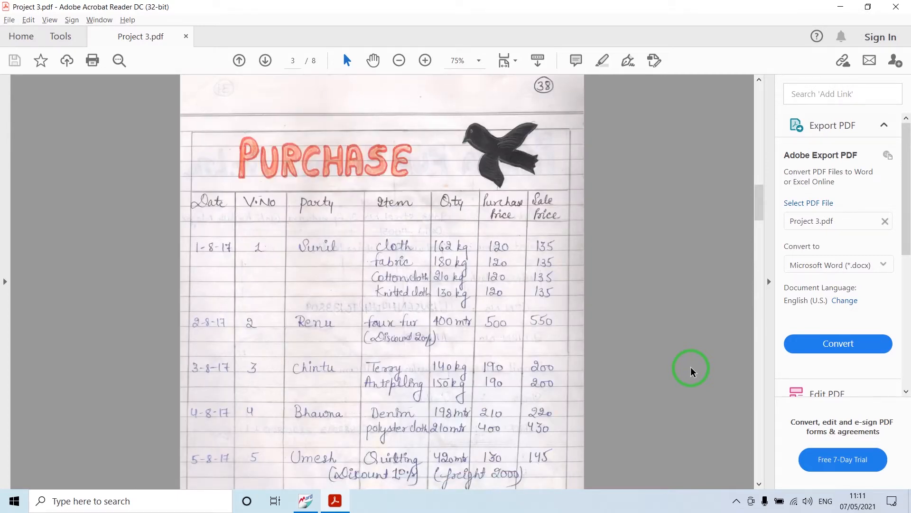
scroll(691, 370, "down", 1)
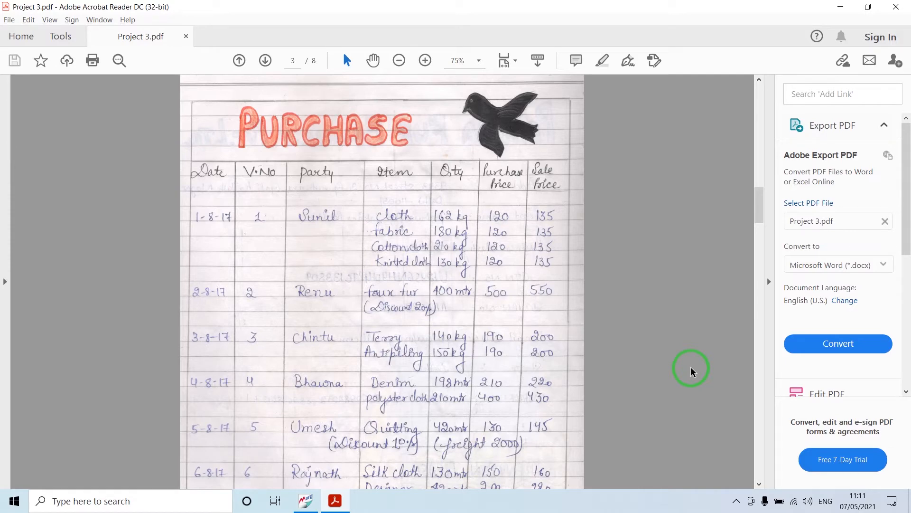
scroll(692, 372, "down", 10)
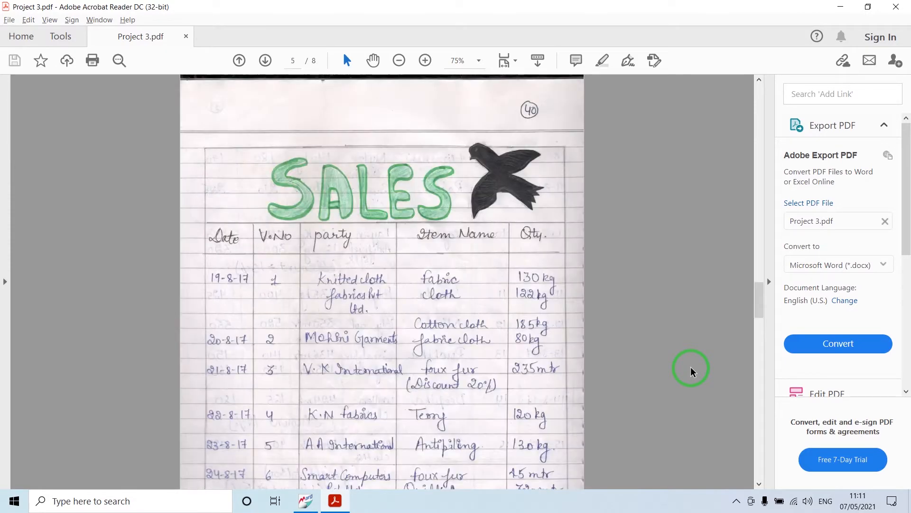
scroll(692, 371, "down", 2)
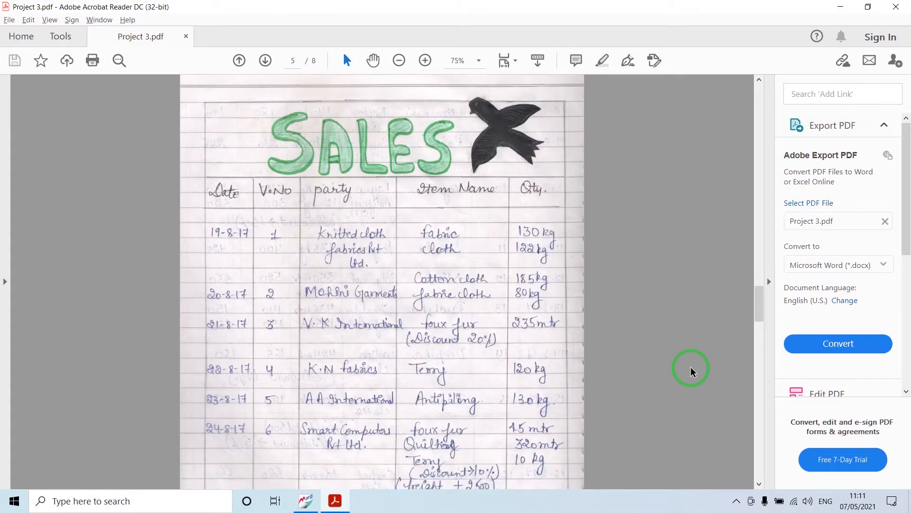
Switch to Marg ERP and generate the detailed Purchase Book report for 01/04/2021 to 17/08/2021.
key("alt+Tab")
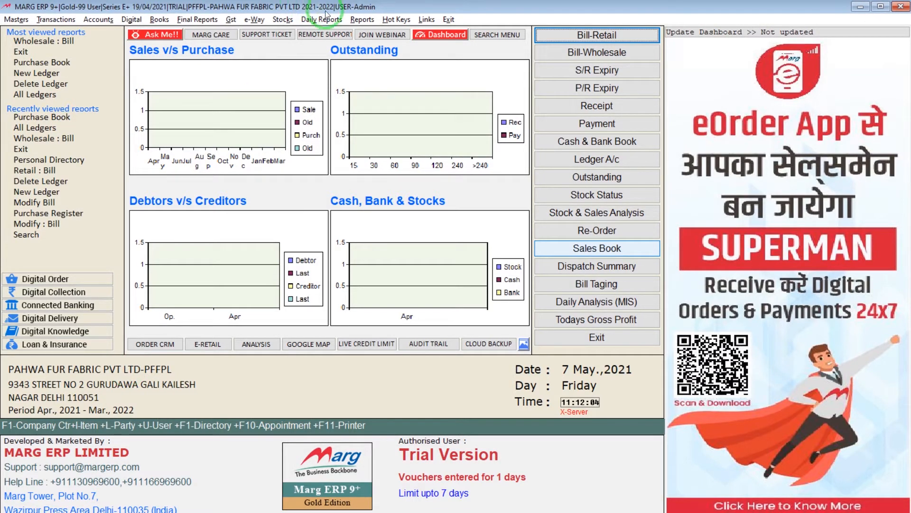
left_click(356, 20)
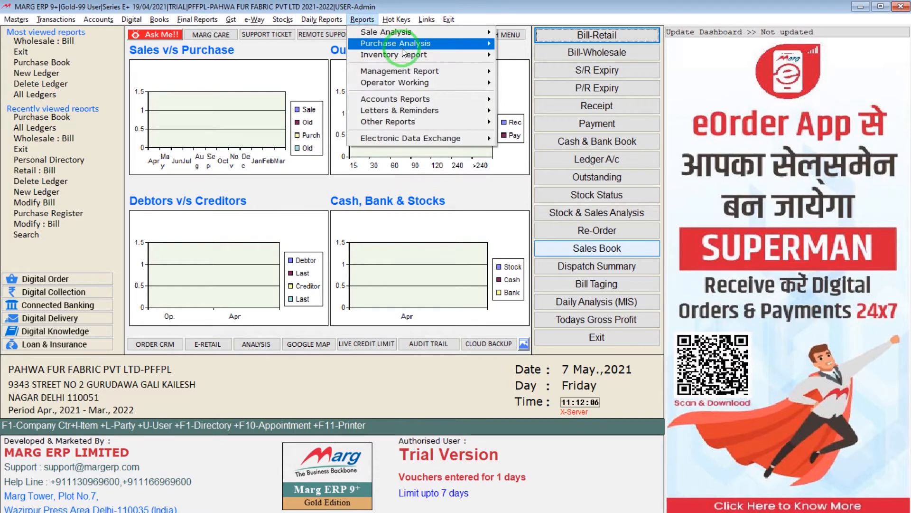
mouse_move(405, 46)
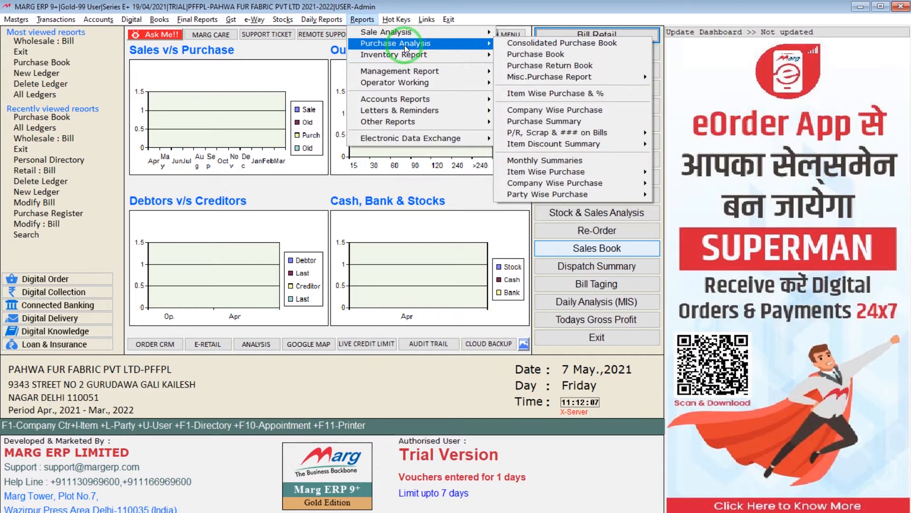
left_click(518, 54)
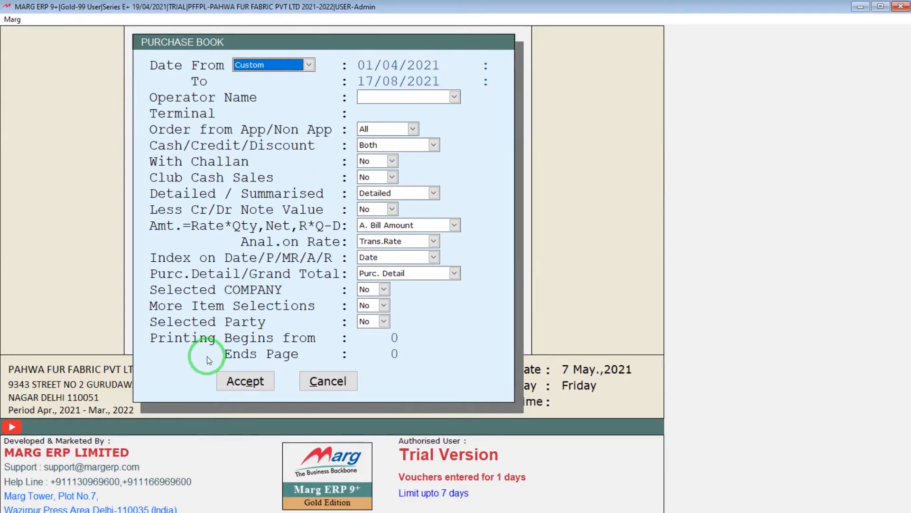
left_click(232, 377)
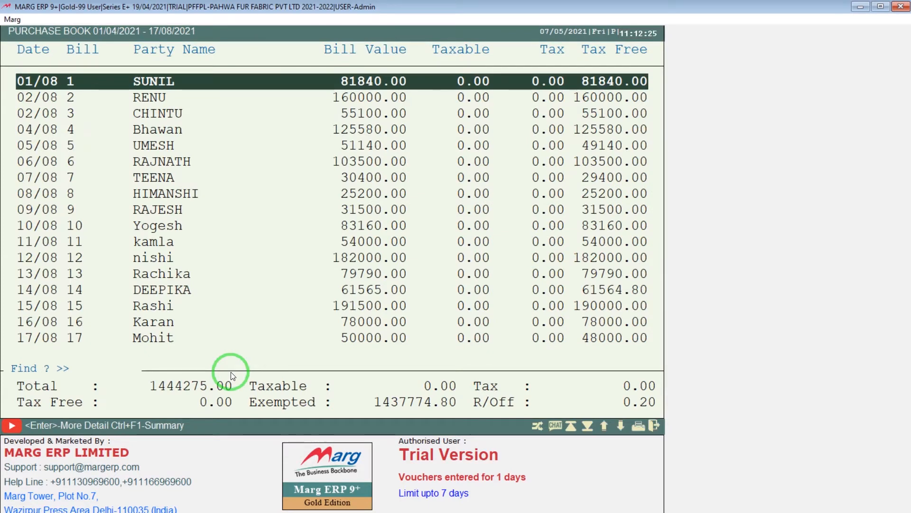
Examine the purchase bills and totals through bill 17, and close the Purchase Book report.
left_click(157, 258)
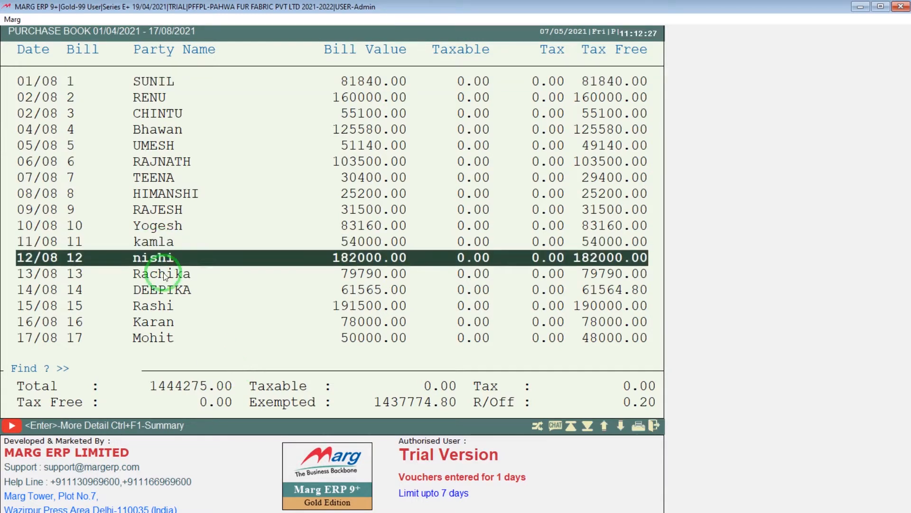
left_click(153, 319)
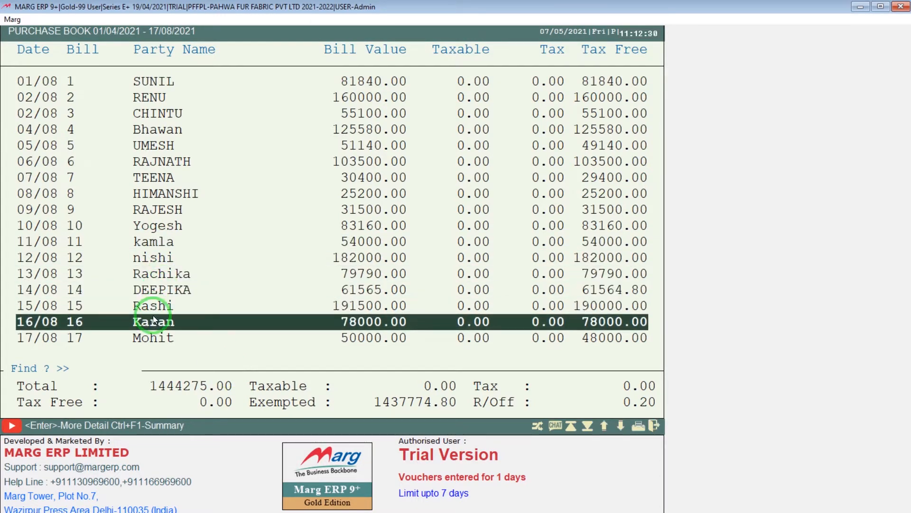
left_click(317, 357)
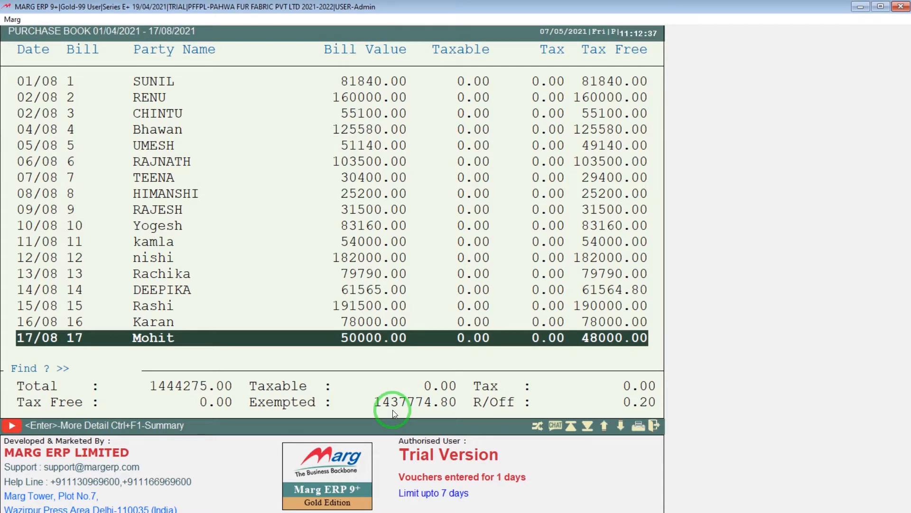
key("Escape")
key("Escape")
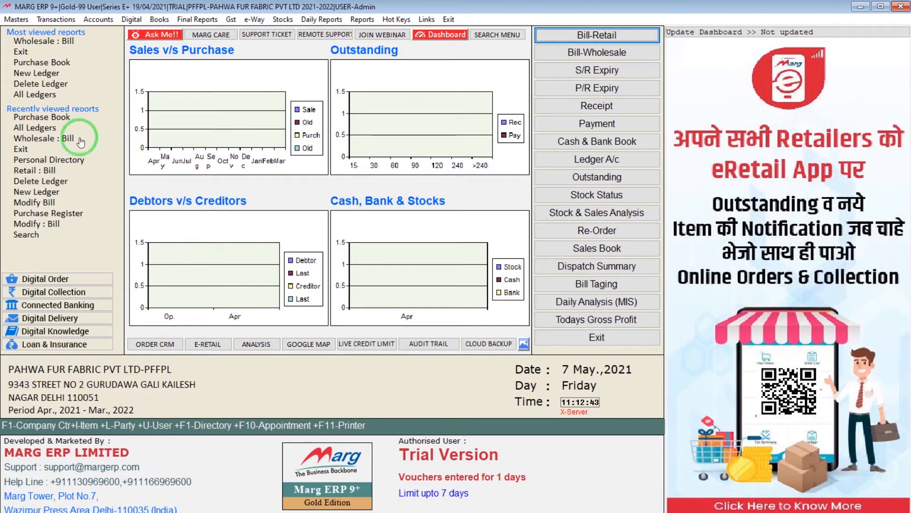
Start a wholesale sale bill dated 19-8, as given in the PDF's Sales table, and allow the date mismatch.
left_click(69, 22)
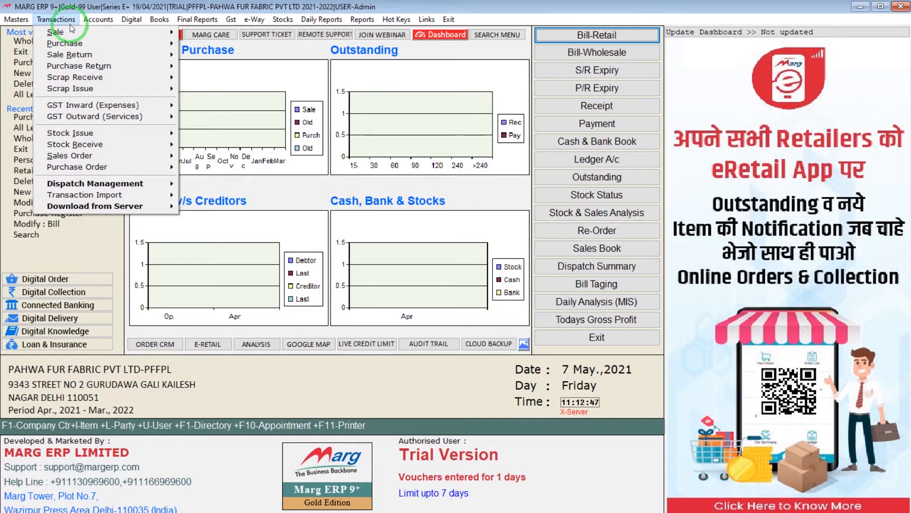
mouse_move(72, 32)
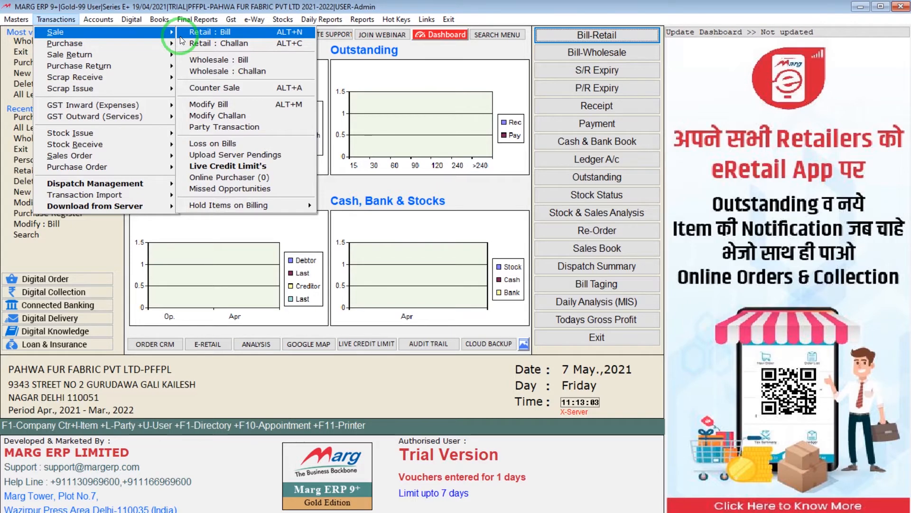
left_click(204, 60)
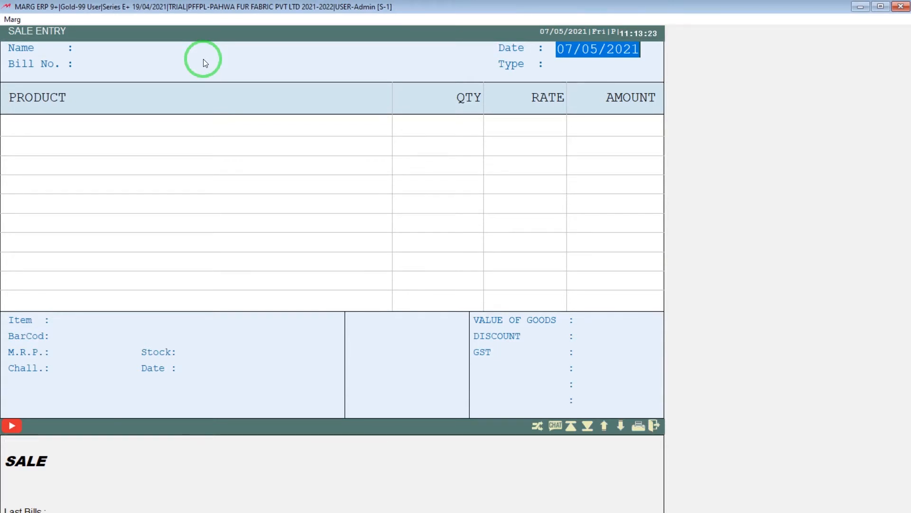
key("alt+Tab")
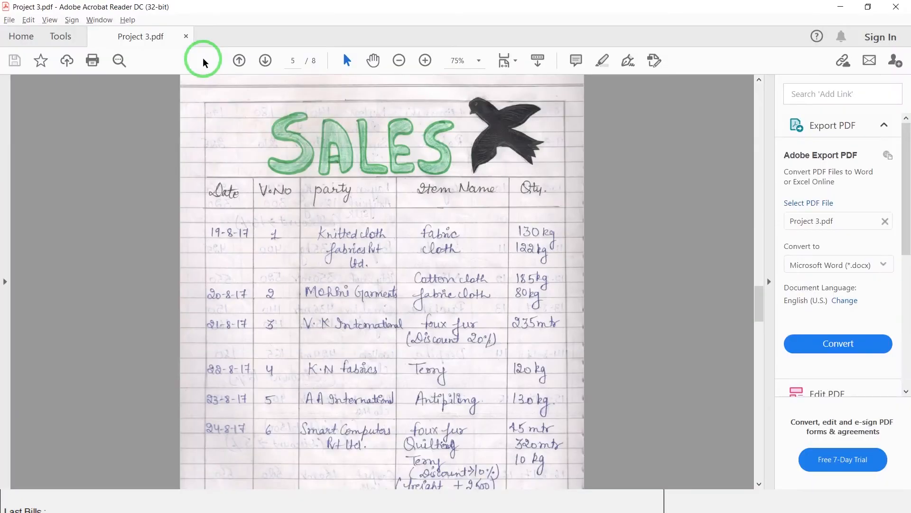
key("alt+Tab")
type("1")
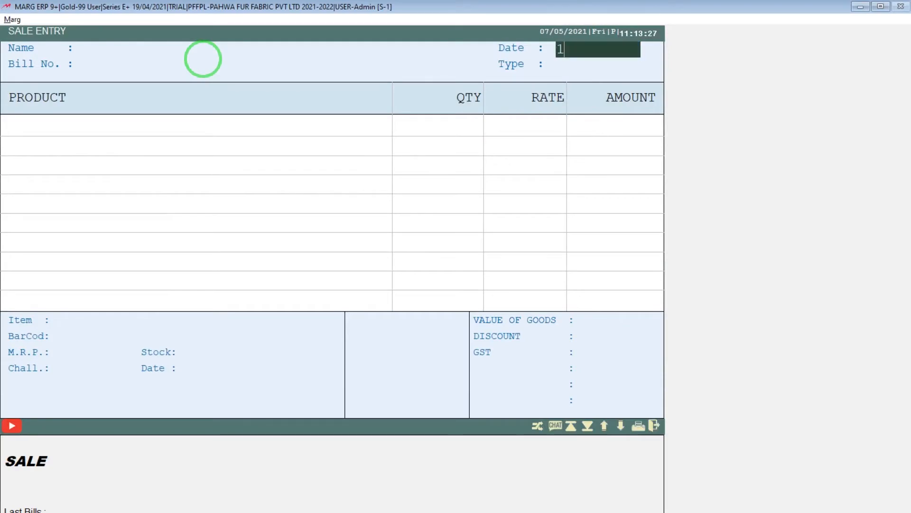
type("9-8")
key("Return")
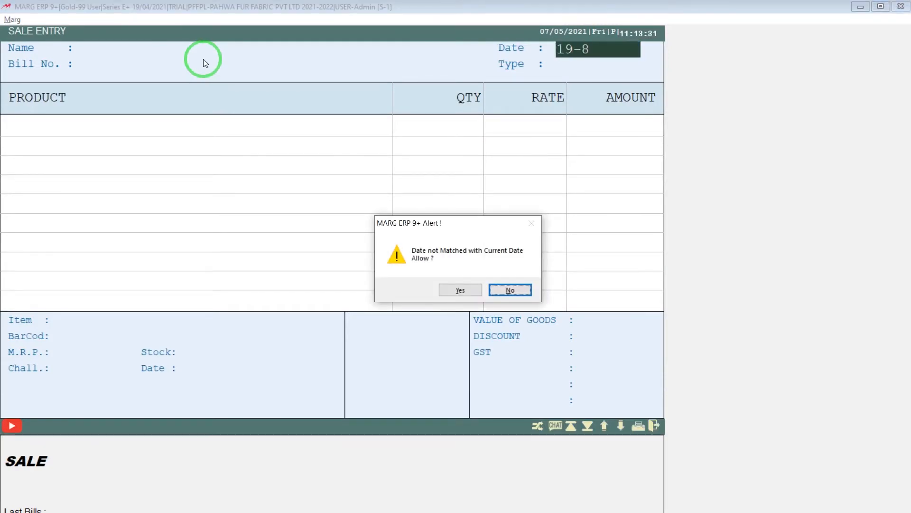
key("Left")
key("Return")
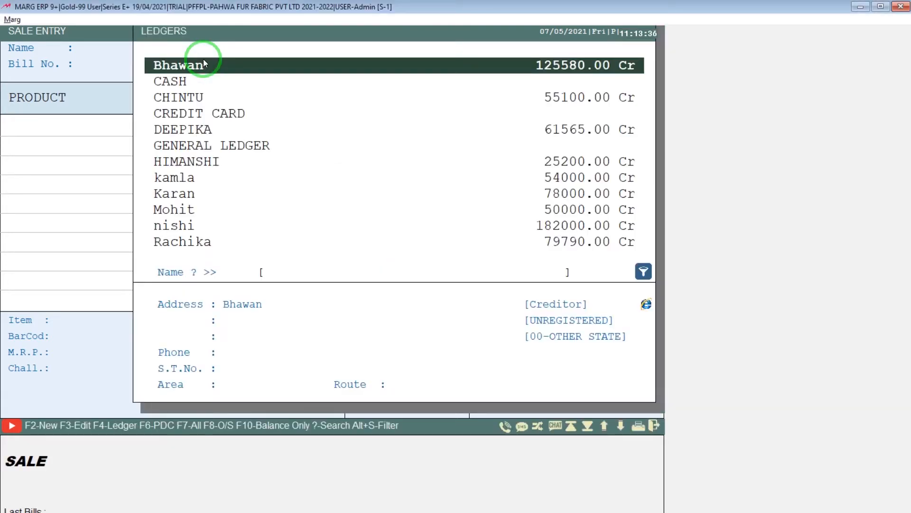
Check the first sale's party in the PDF and start a SUNDRY DEBTORS ledger named KNITED FABRIC PVT LTD in Marg ERP.
key("alt+Tab")
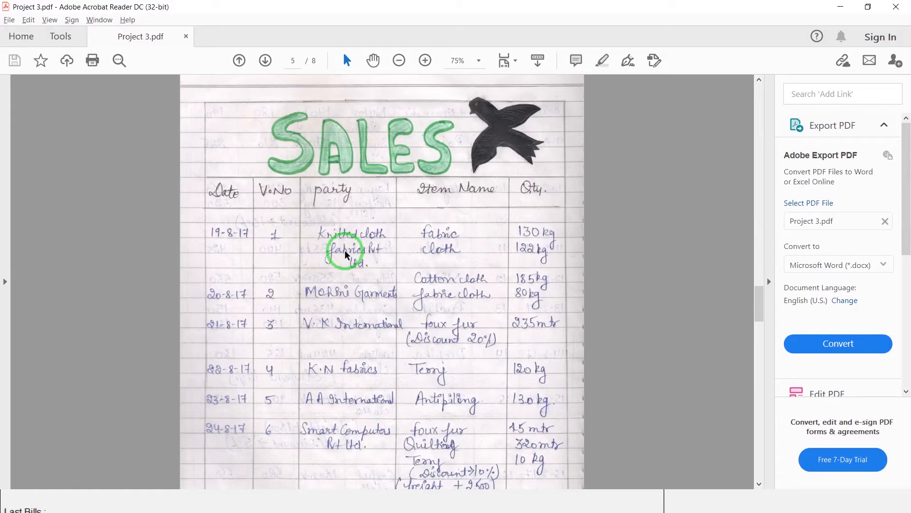
key("alt+Tab")
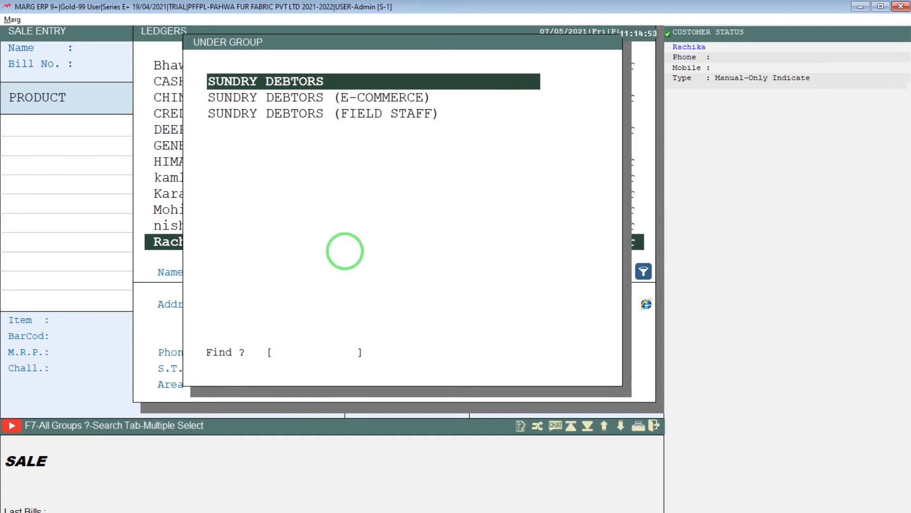
key("Return")
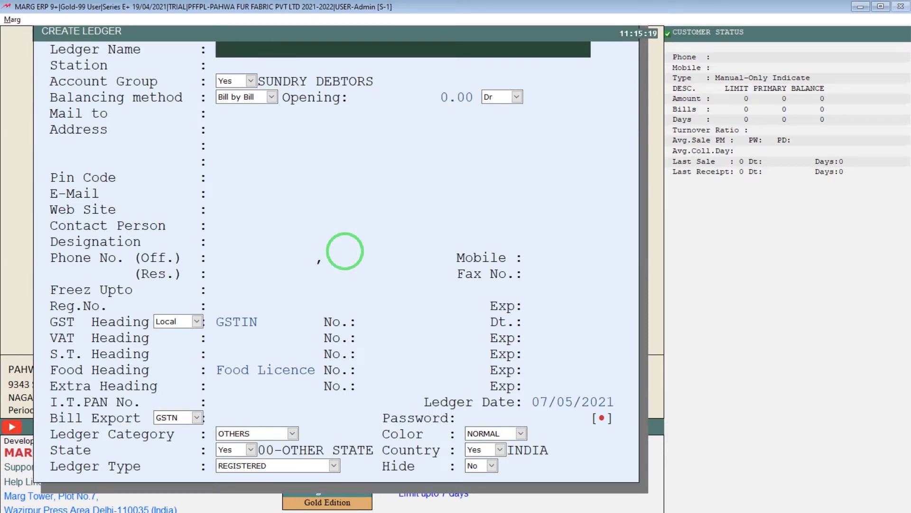
type("KNITED FABRIC PVT LTD")
key("Return")
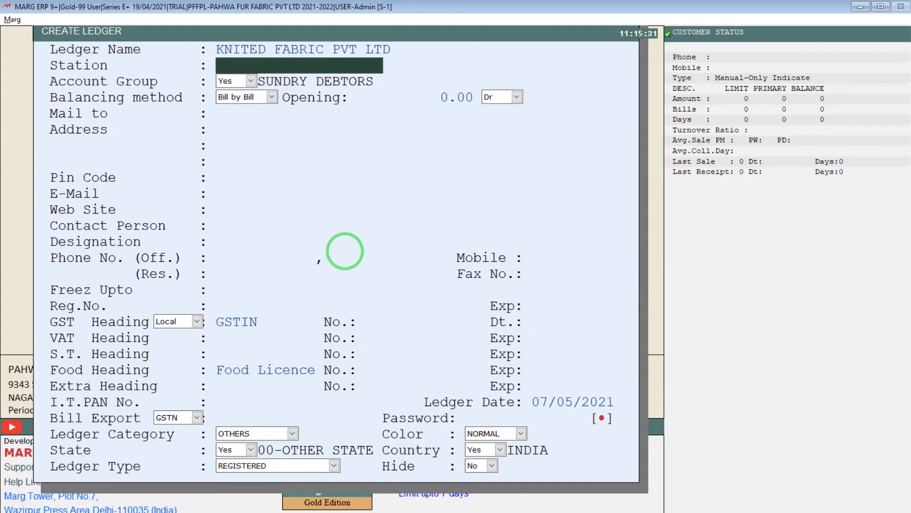
key("Return")
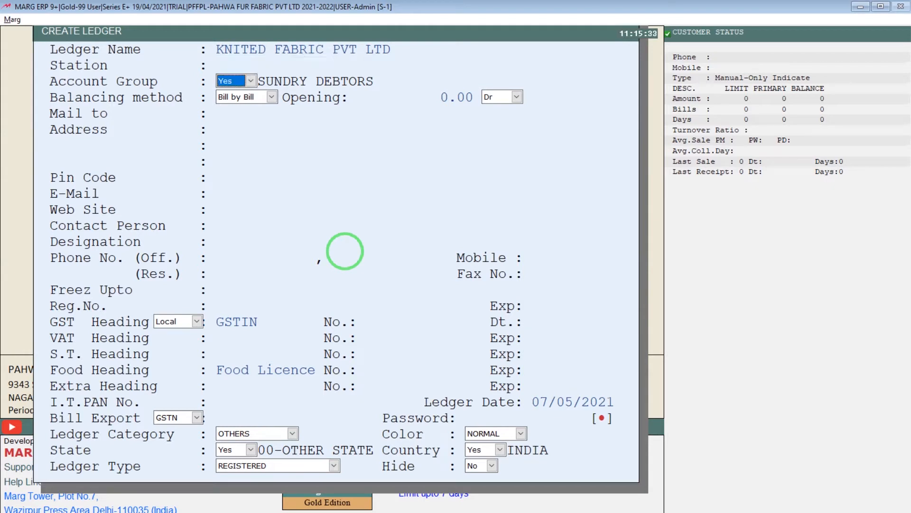
key("Return")
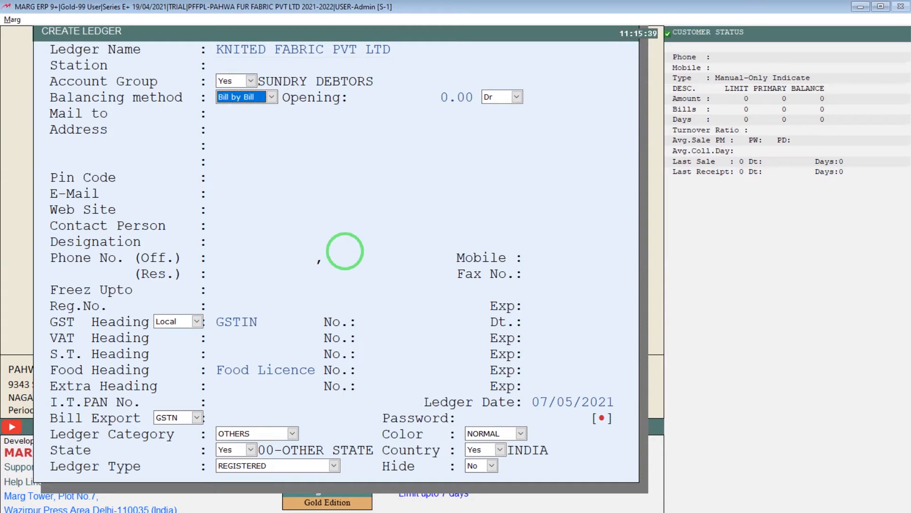
Set the new ledger's balancing method to On Account, leave the address blank, save it and dismiss its detail options.
key("Down")
key("Down")
key("Return")
key("Return")
key("Return")
key("Return")
key("Return")
key("Return")
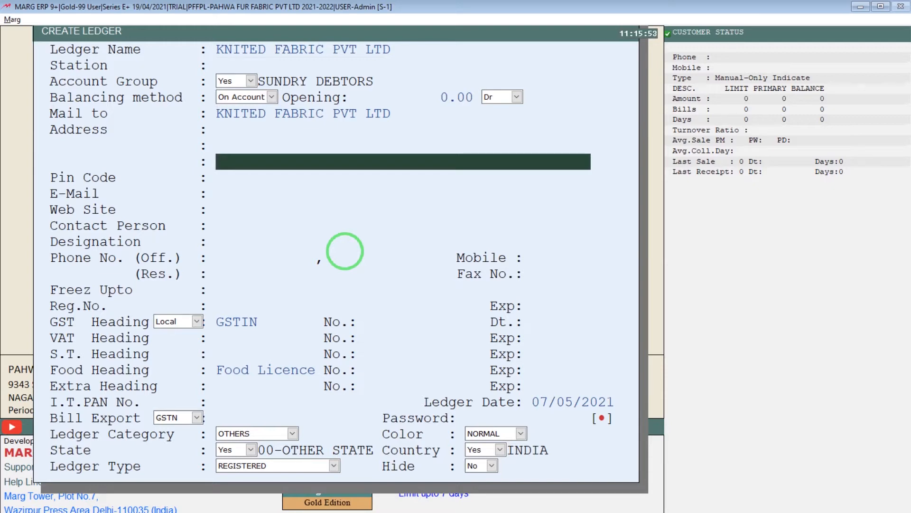
key("Page_Down")
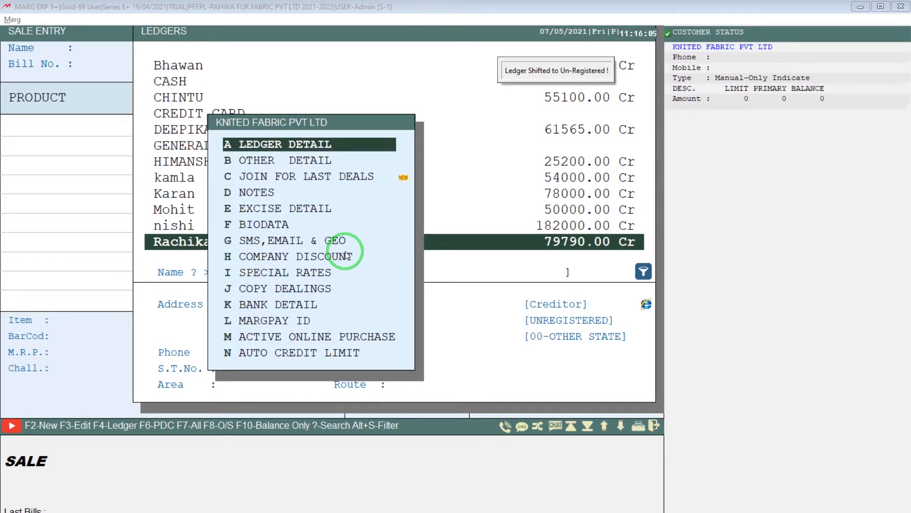
key("Escape")
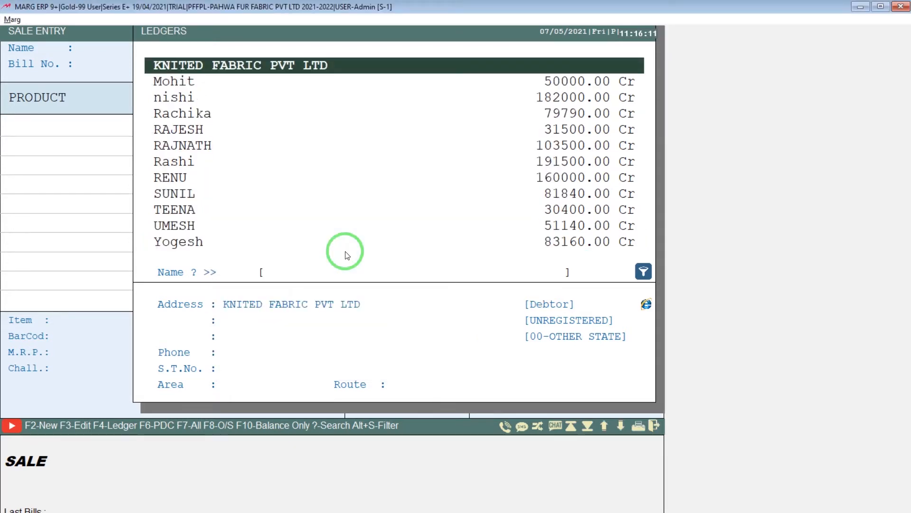
Select KNITED FABRIC PVT LTD as the sale bill's party and keep the payment mode as R CREDIT.
key("Return")
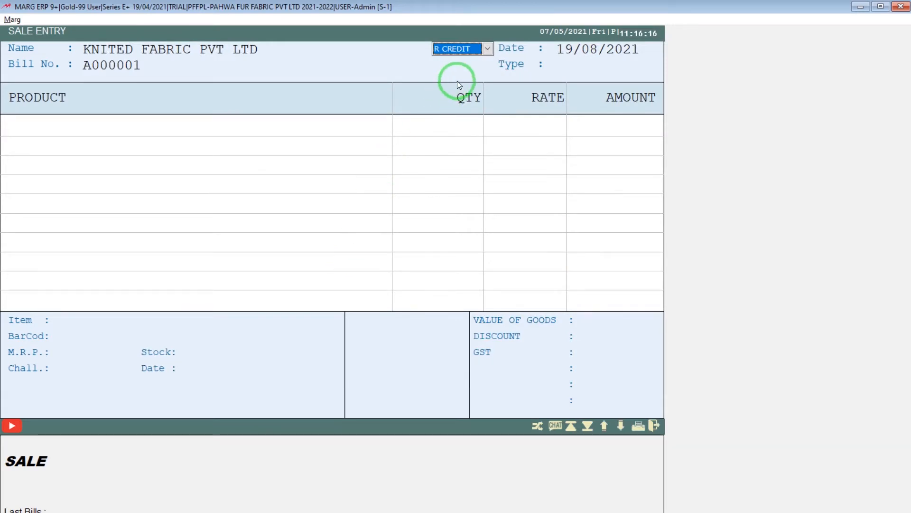
left_click(491, 53)
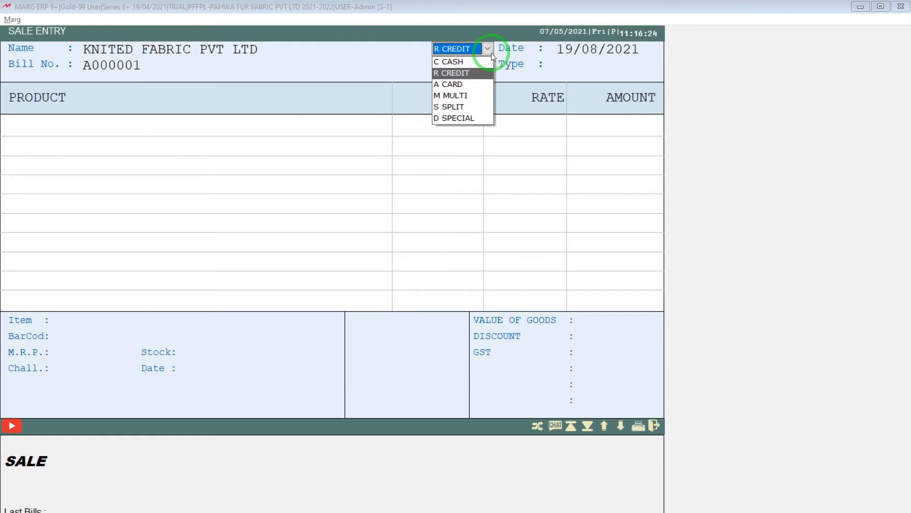
left_click(491, 53)
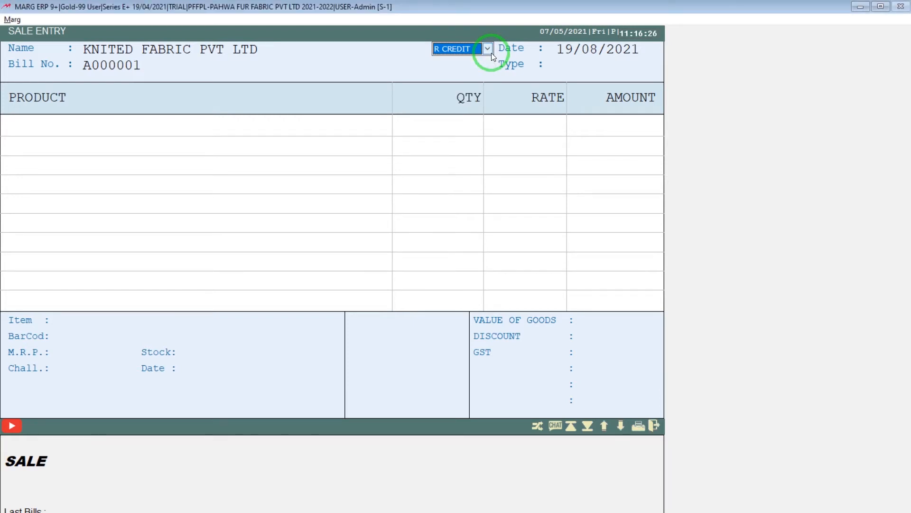
key("Return")
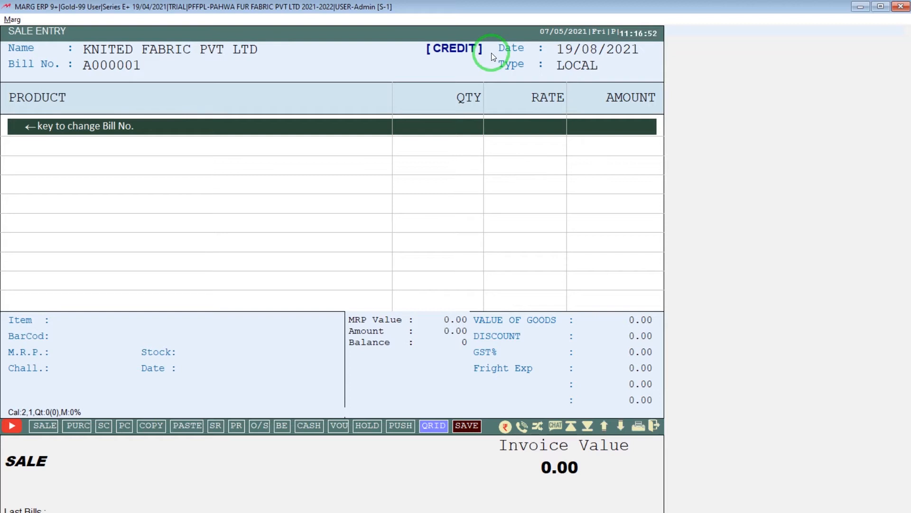
Check the first sale's items in Project 3.pdf and add FABRIC with quantity 130 to the bill in Marg ERP, keeping its rate.
key("alt+Tab")
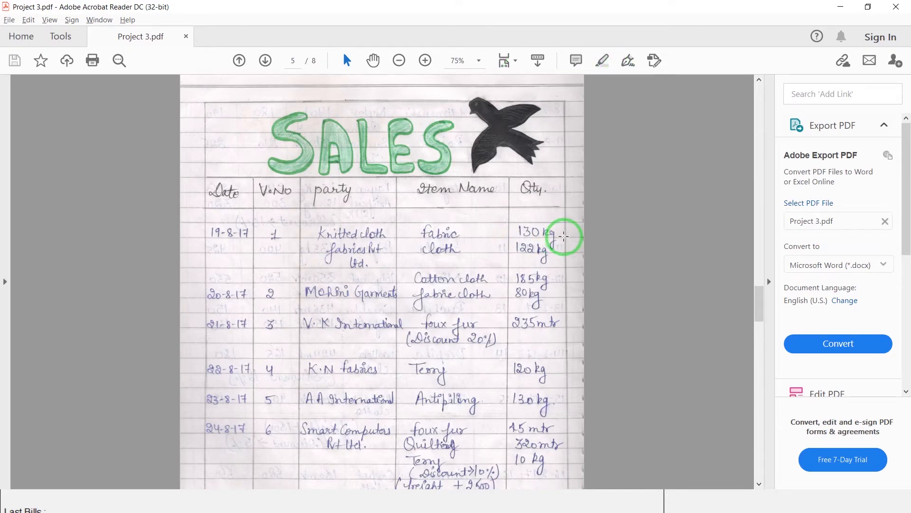
key("alt+Tab")
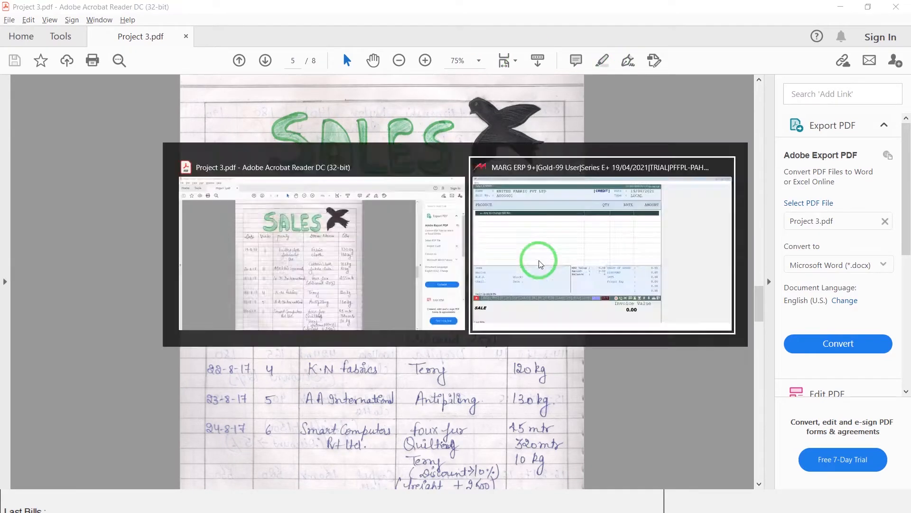
type("FABRIC")
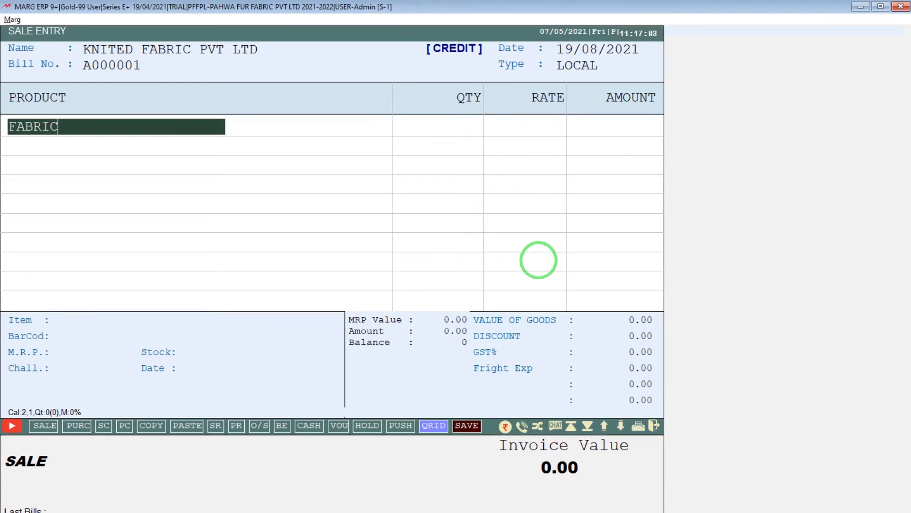
key("Return")
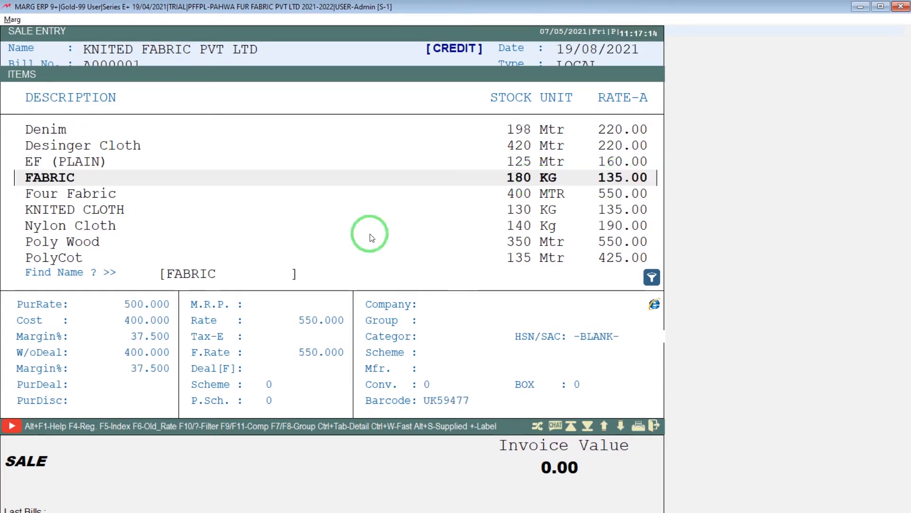
left_click(314, 188)
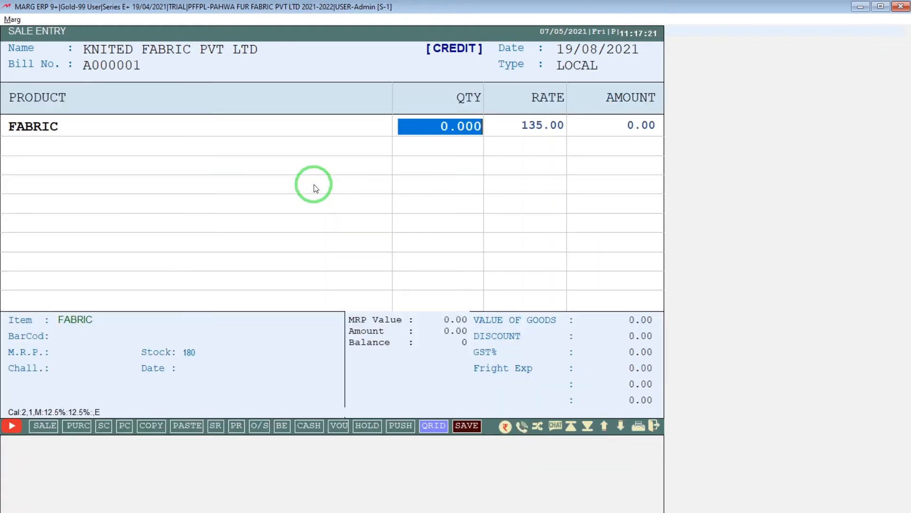
type("130 .")
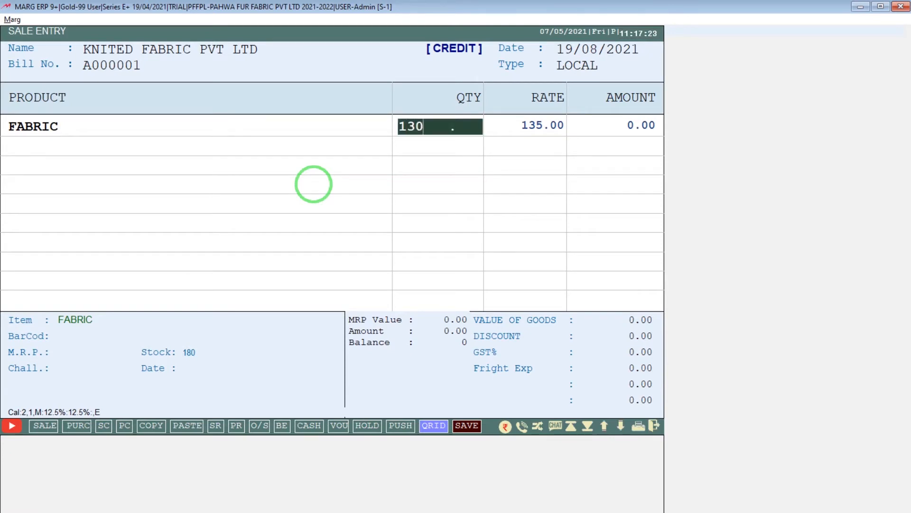
key("Return")
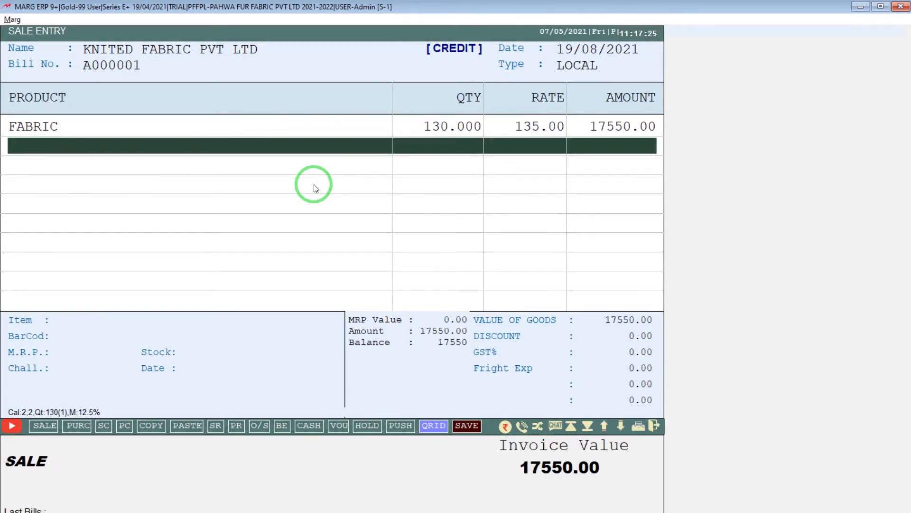
Add Cloth to the bill as the second product with quantity 122, keeping its default rate.
type("C")
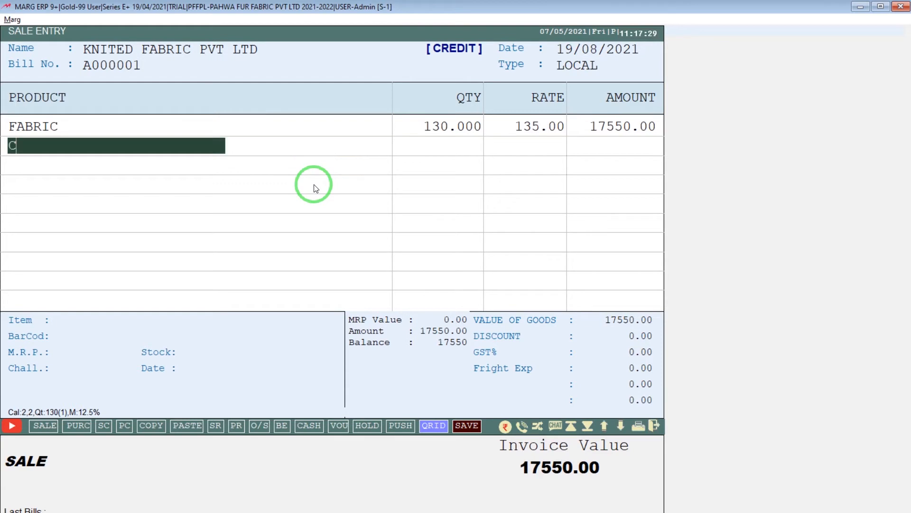
type("LOTH")
key("Return")
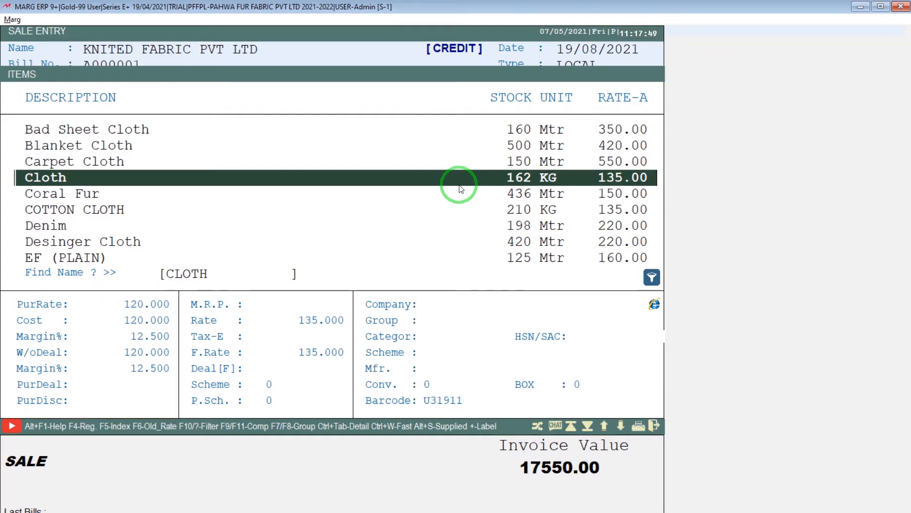
key("Return")
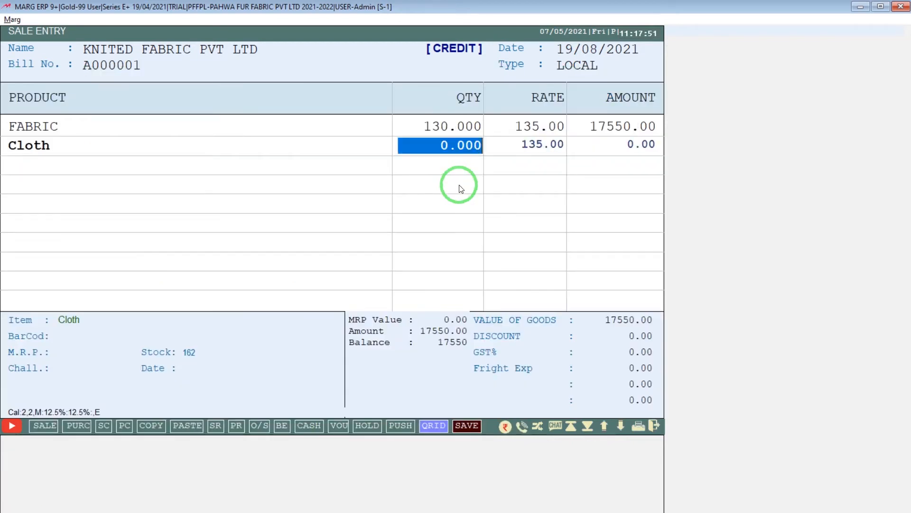
type("122")
key("Return")
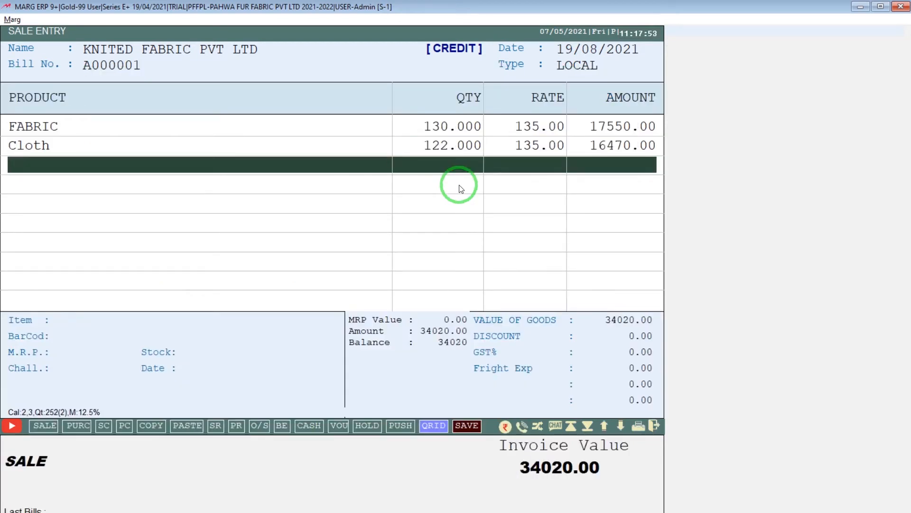
Recheck the first sale's items in the PDF, then finish the bill in Marg ERP without extra charges or cash received and save it.
key("alt+Tab")
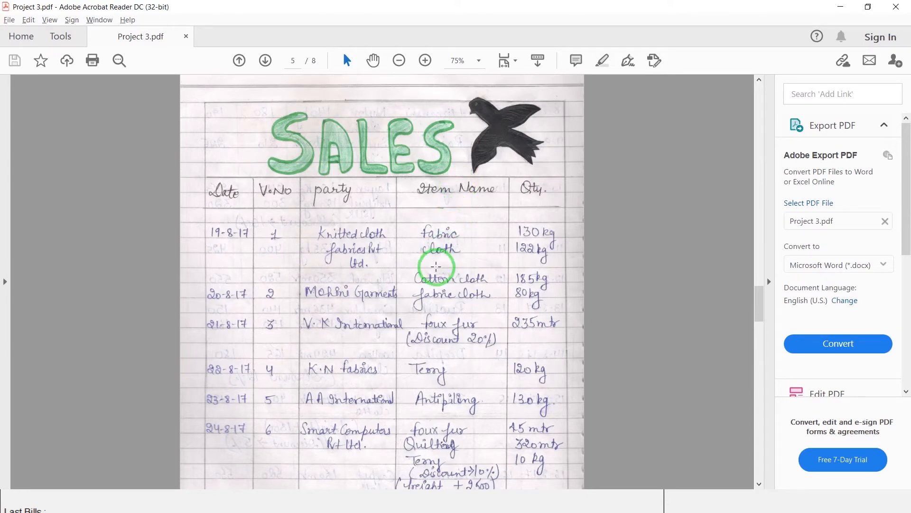
key("alt+Tab")
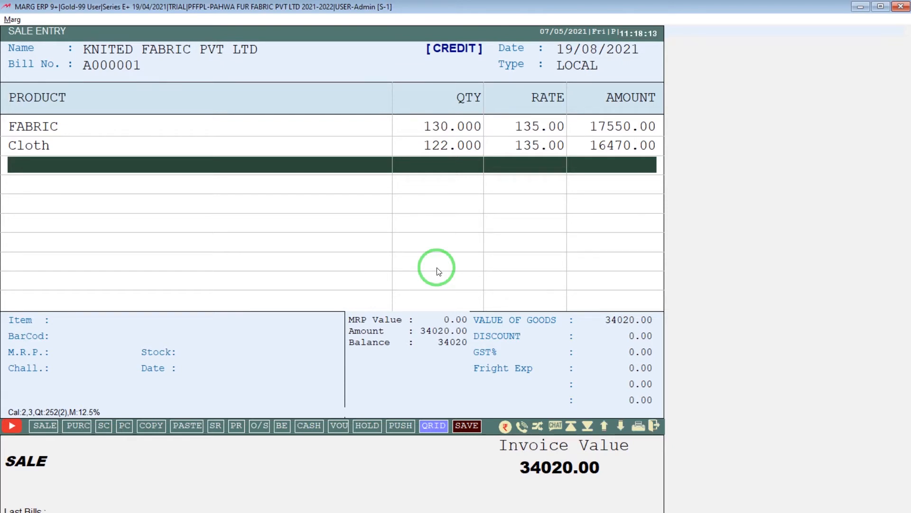
key("Escape")
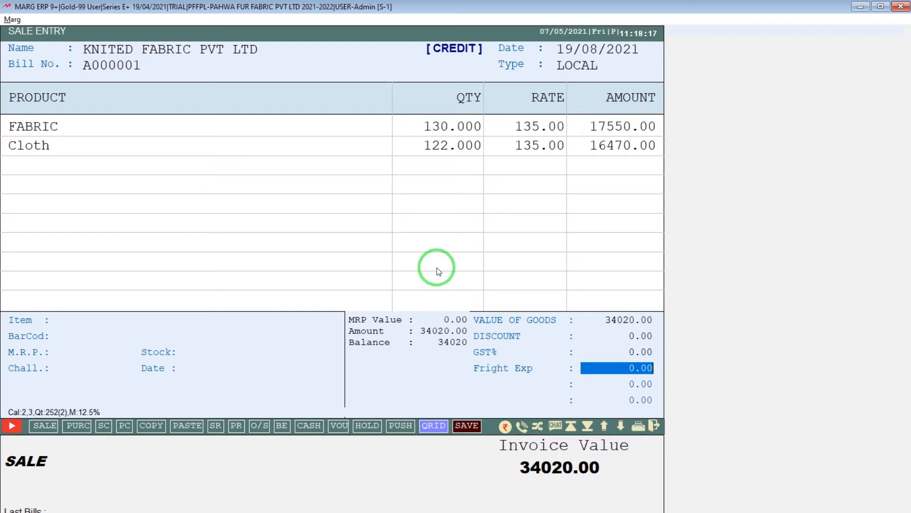
key("Return")
key("Return")
key("Return")
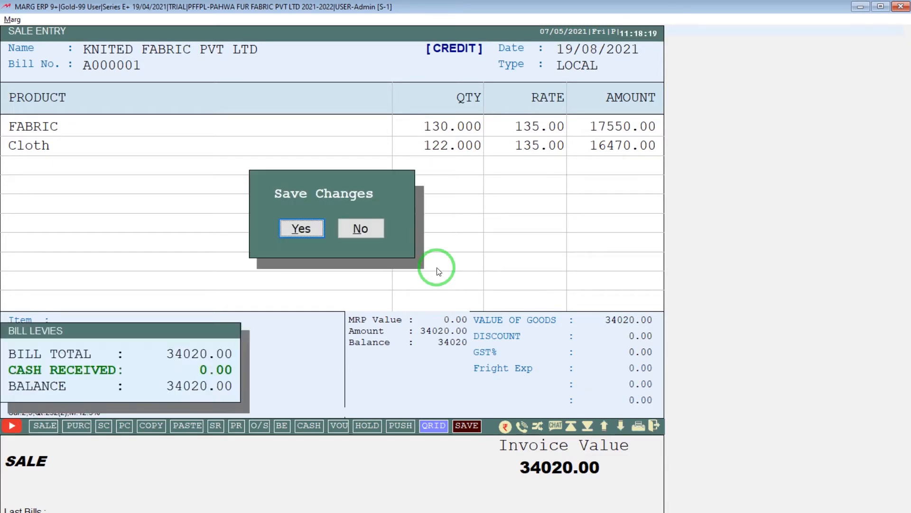
key("Return")
key("Return")
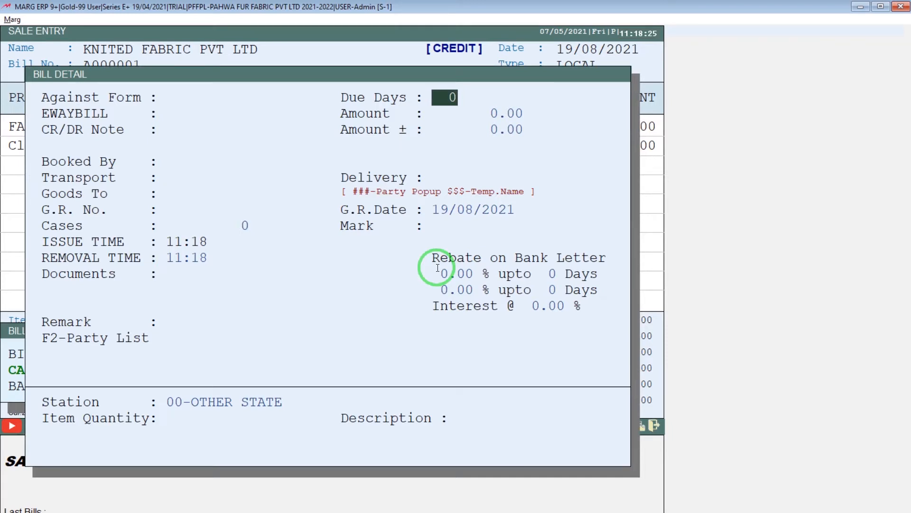
Leave the bill details blank, print one copy of the invoice and close only the resulting PDF1.pdf document.
key("Return")
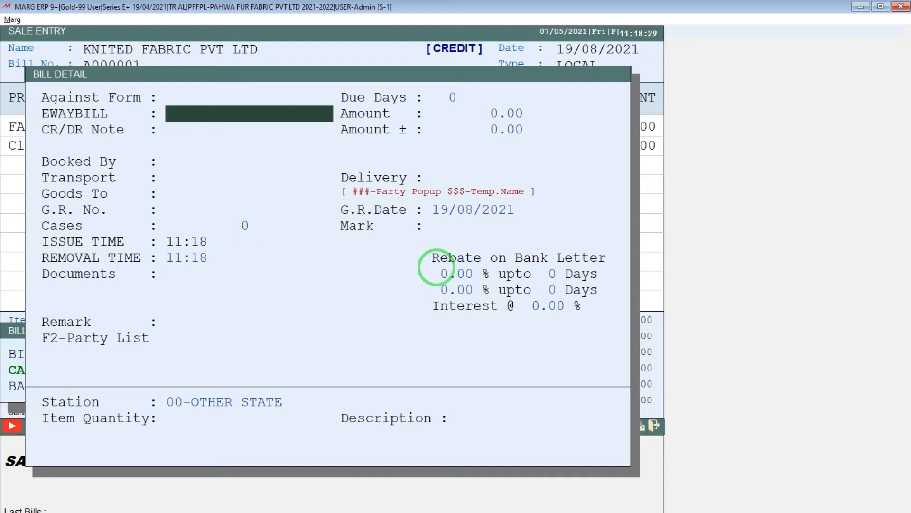
key("Escape")
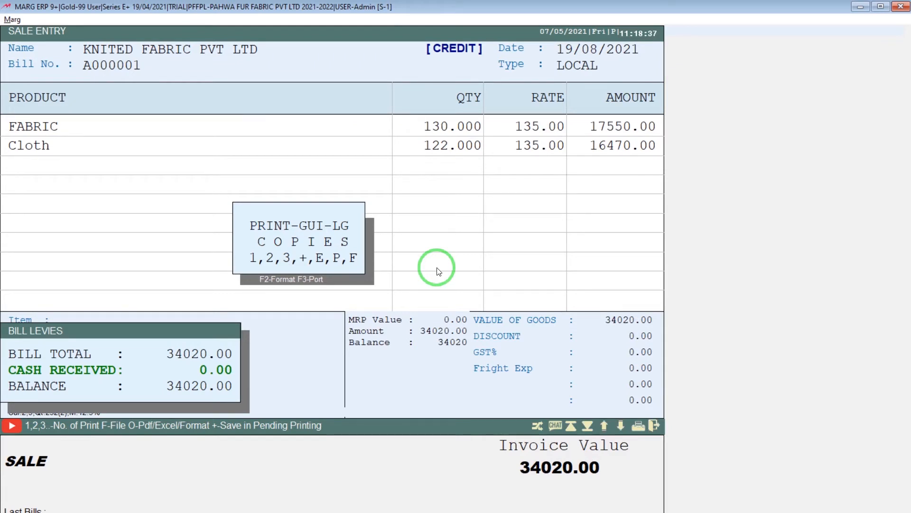
key("1")
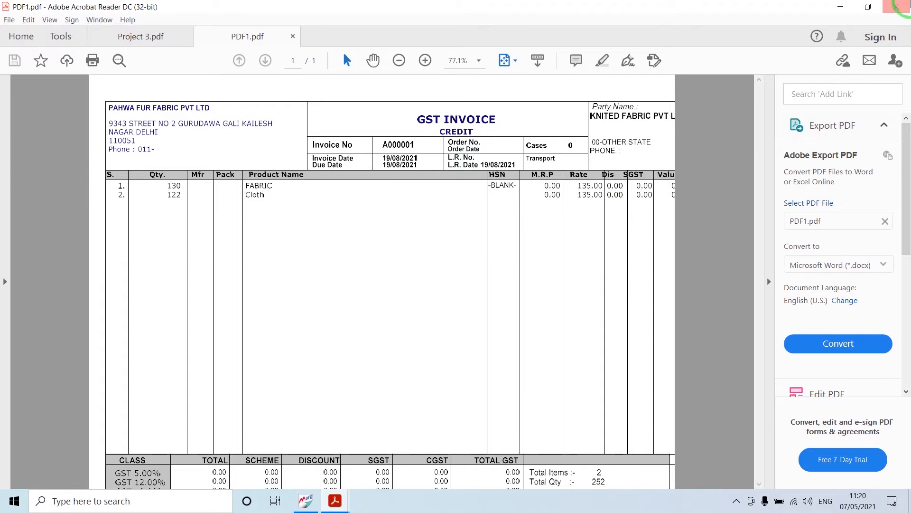
left_click(898, 7)
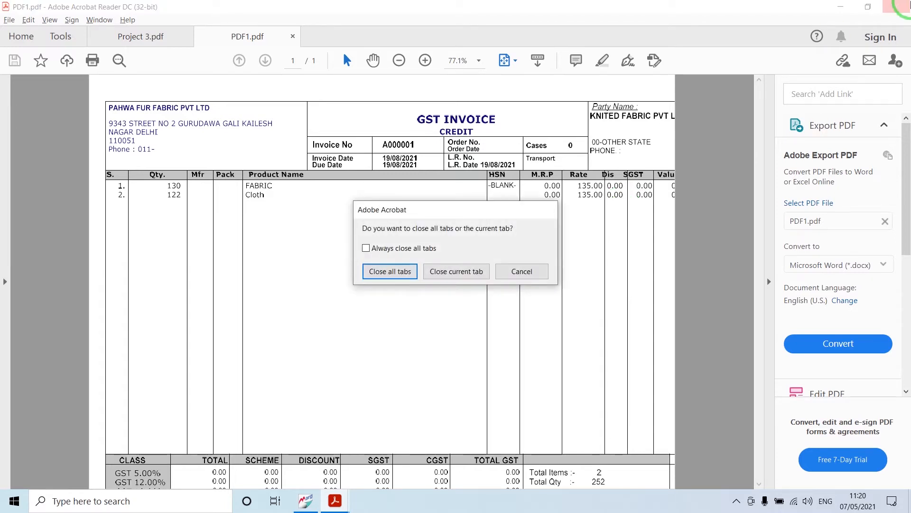
left_click(447, 267)
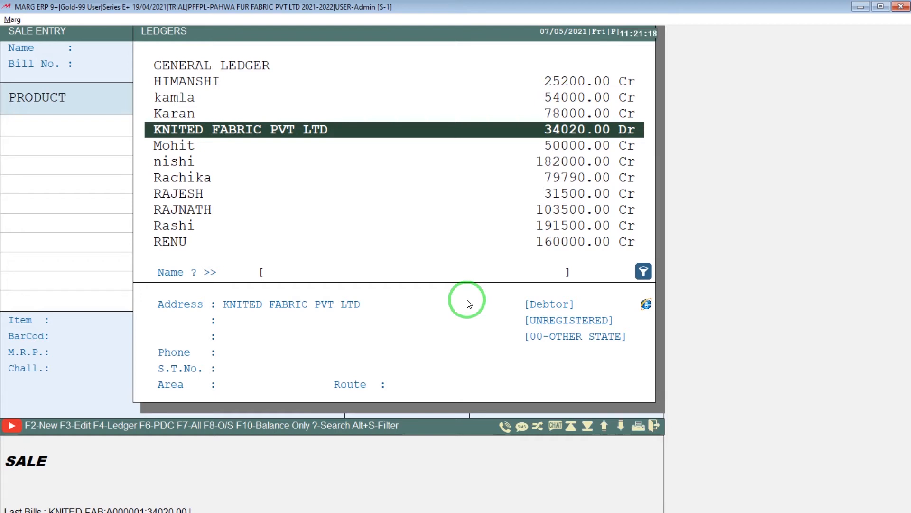
Check the second sale in the PDF, date the new sale bill 20-8 in Marg ERP and allow the date mismatch.
key("Escape")
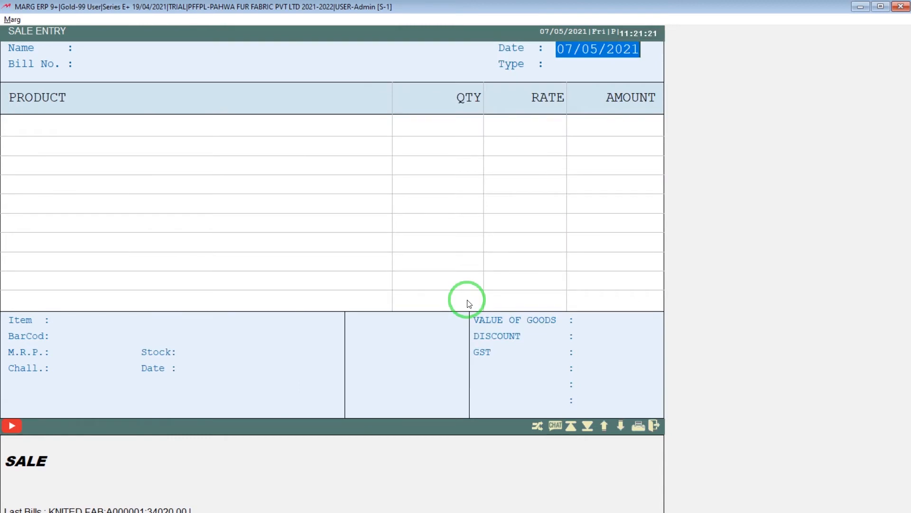
key("alt+Tab")
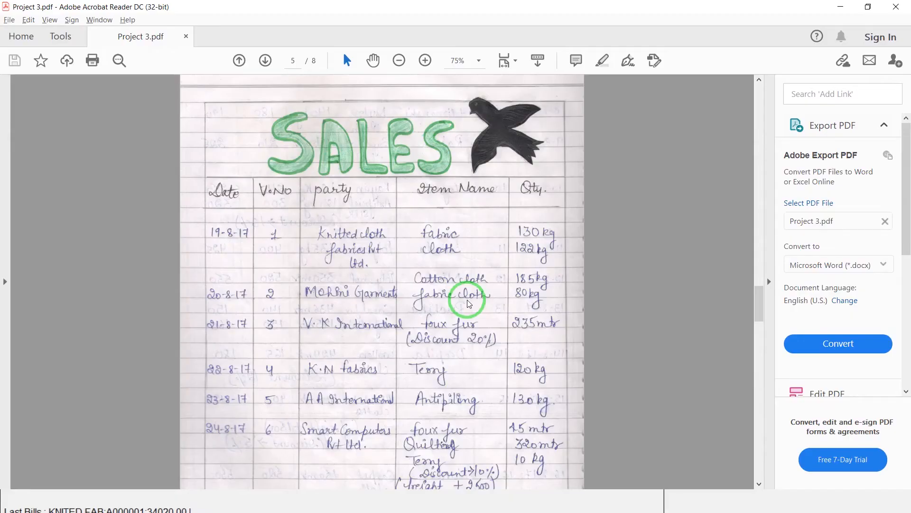
key("alt+Tab")
type("20-8")
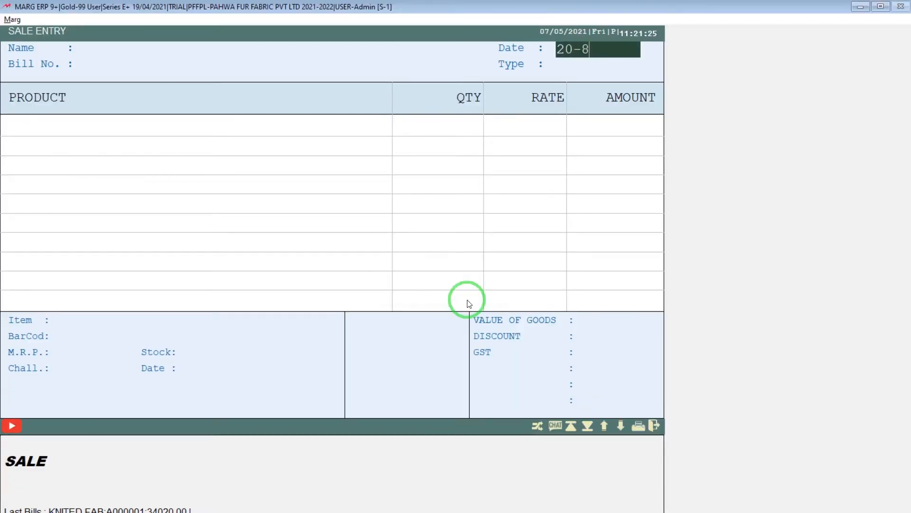
key("Return")
key("Left")
key("Return")
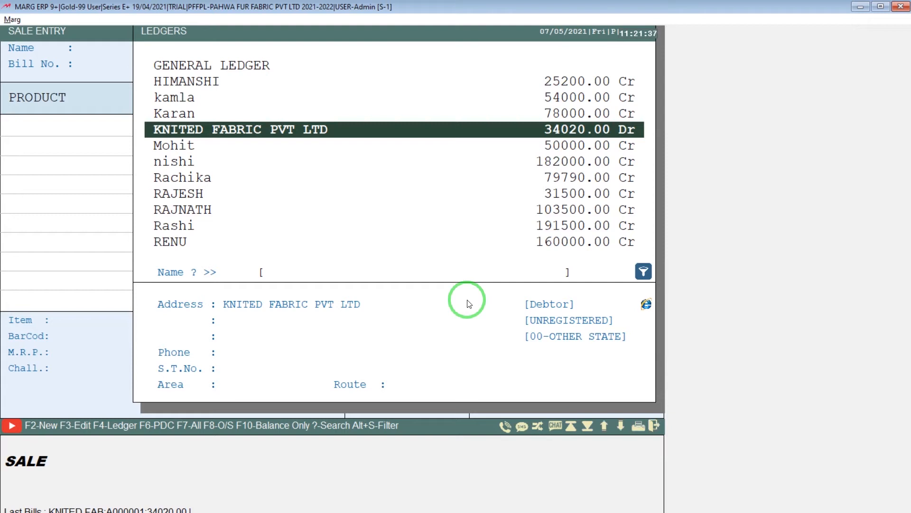
Start a new ledger under SUNDRY DEBTORS named MOHINI GARMENT, leaving its station blank.
key("F2")
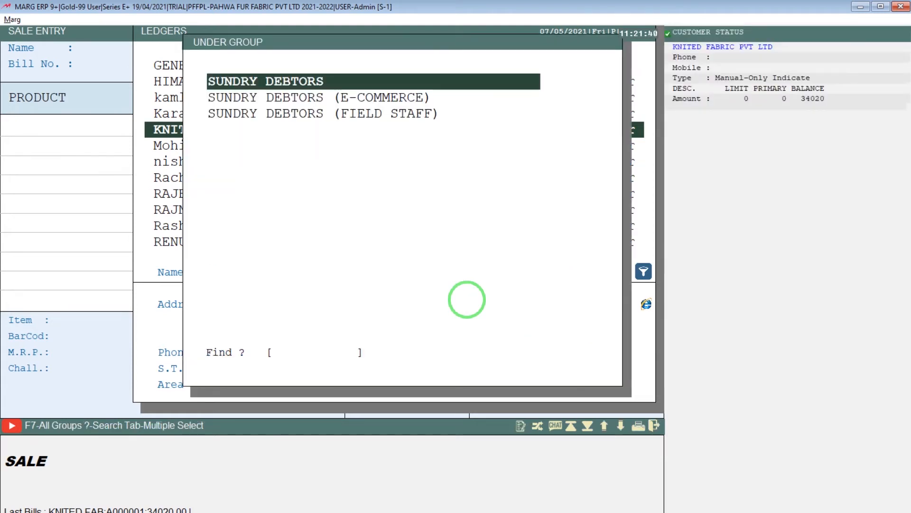
key("Return")
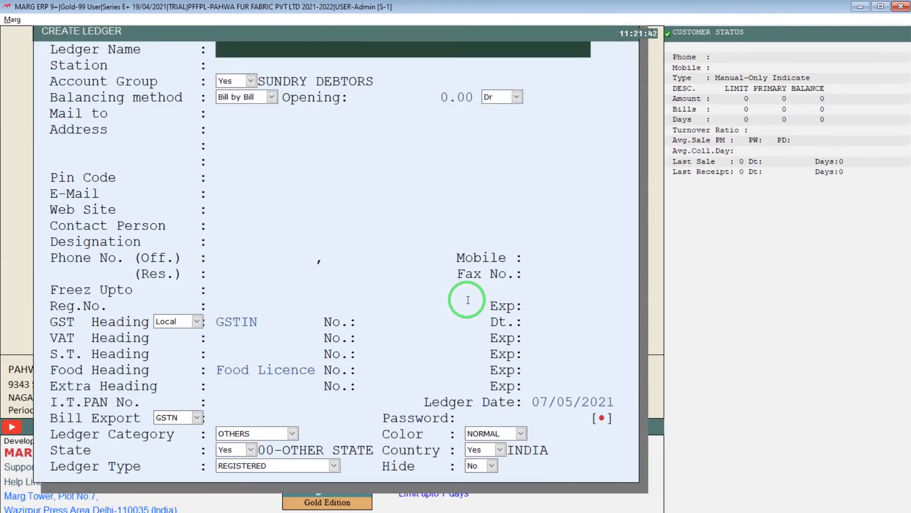
type("MOHINI GARMENT")
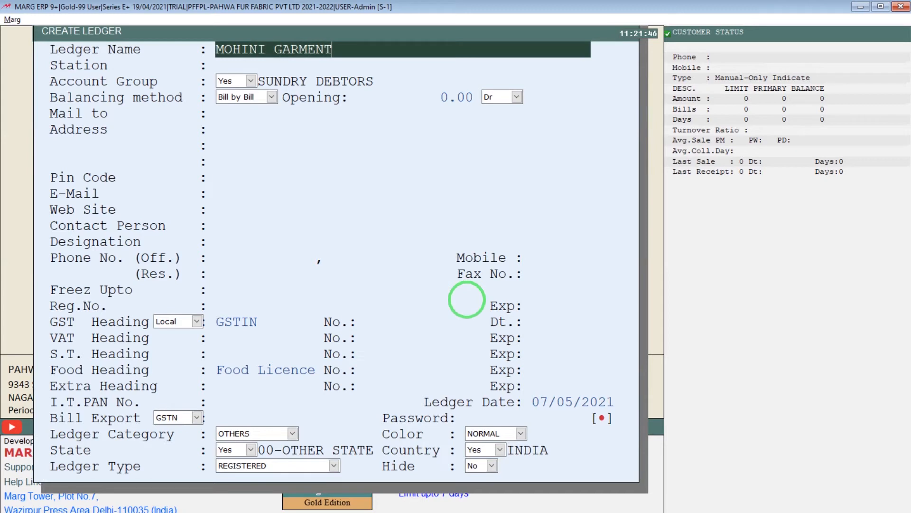
key("Return")
key("Return")
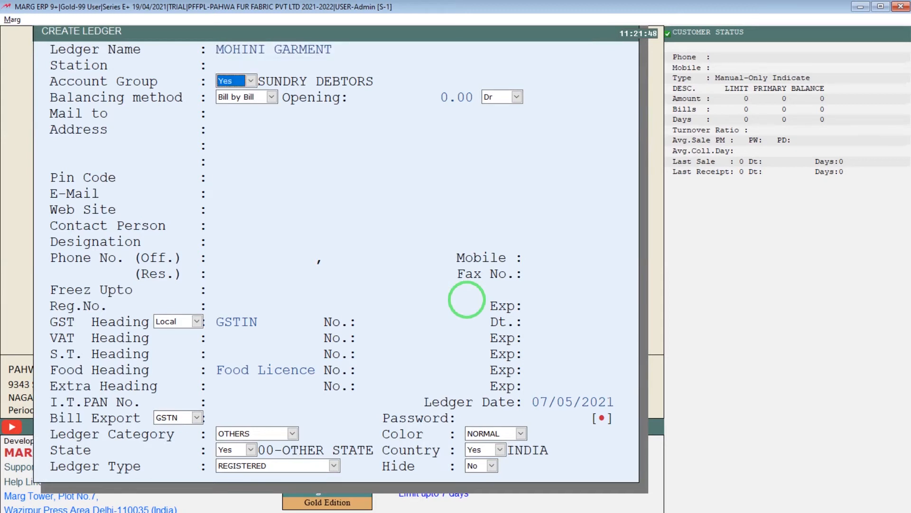
Set the ledger's balancing method to On Account, accept the mailing name and leave the opening balance and address empty.
key("Return")
key("Down")
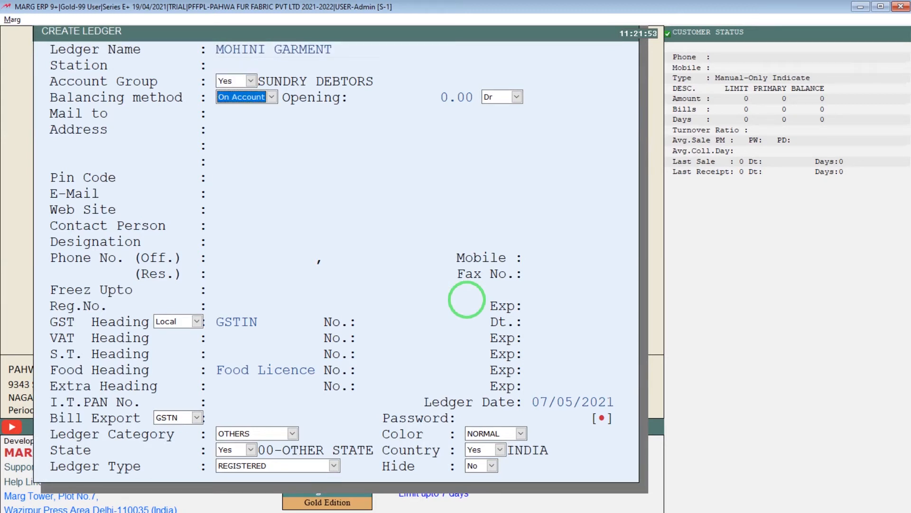
key("Return")
key("Return")
key("Return")
key("Return")
key("Return")
key("Return")
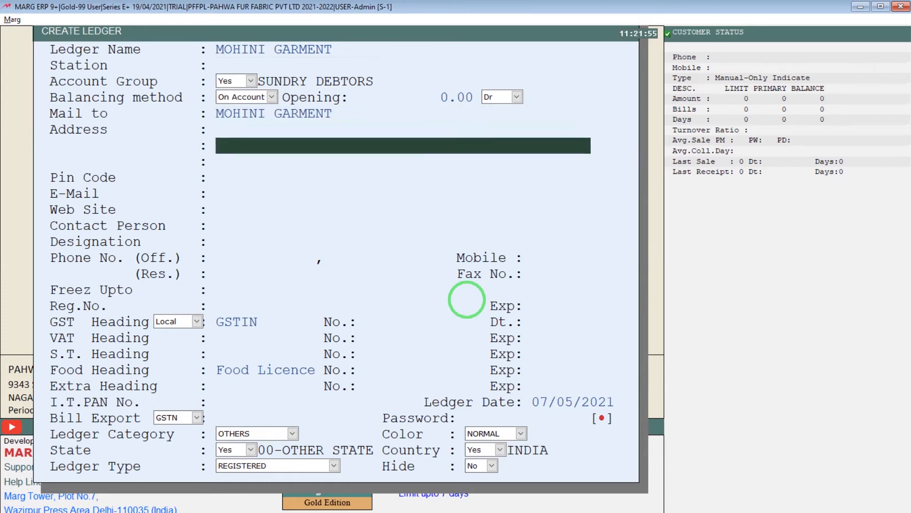
key("Return")
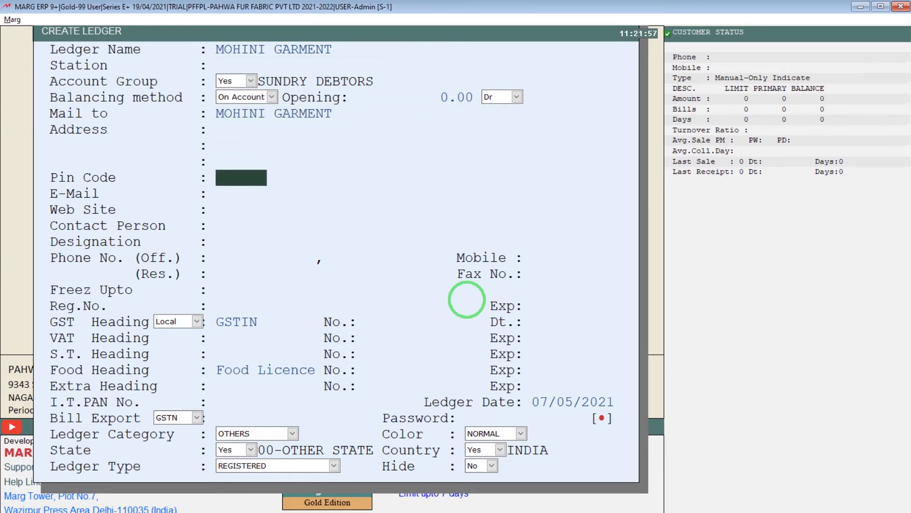
Save the MOHINI GARMENT ledger and select it as the sale bill's party with payment mode R CREDIT.
key("Page_Down")
key("Escape")
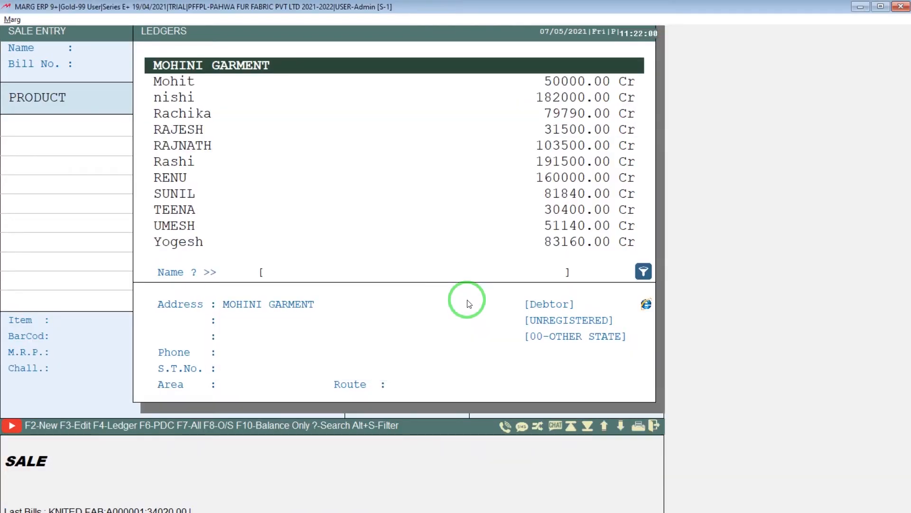
key("Return")
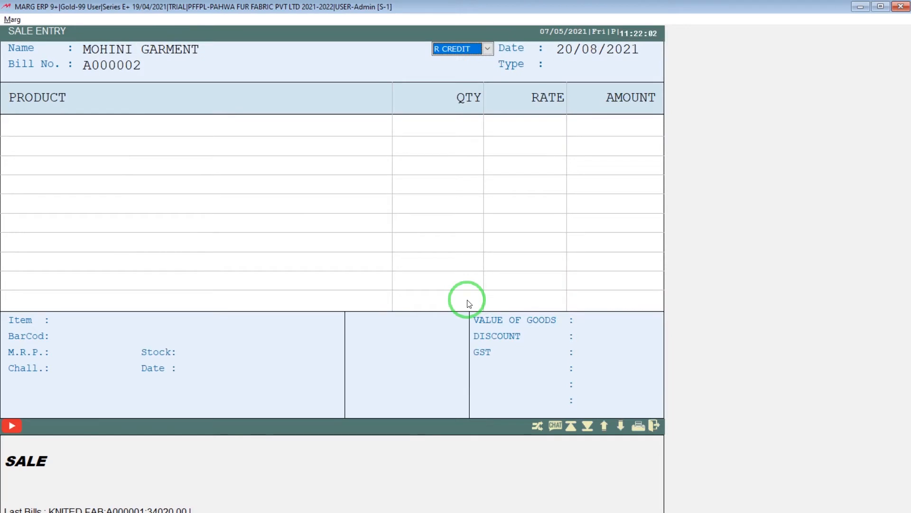
key("Return")
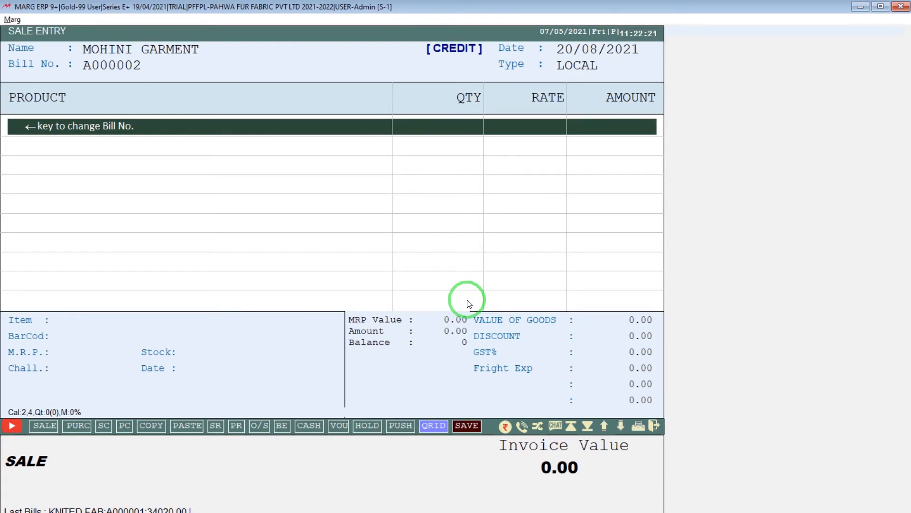
Add COTTON CLOTH to the MOHINI GARMENT bill with a quantity of 185, taken from the PDF.
key("Return")
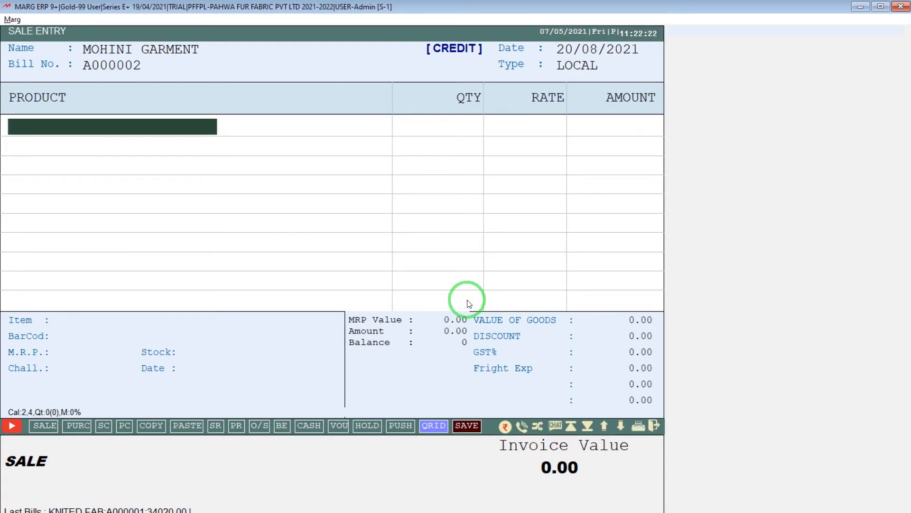
key("Return")
type("COT")
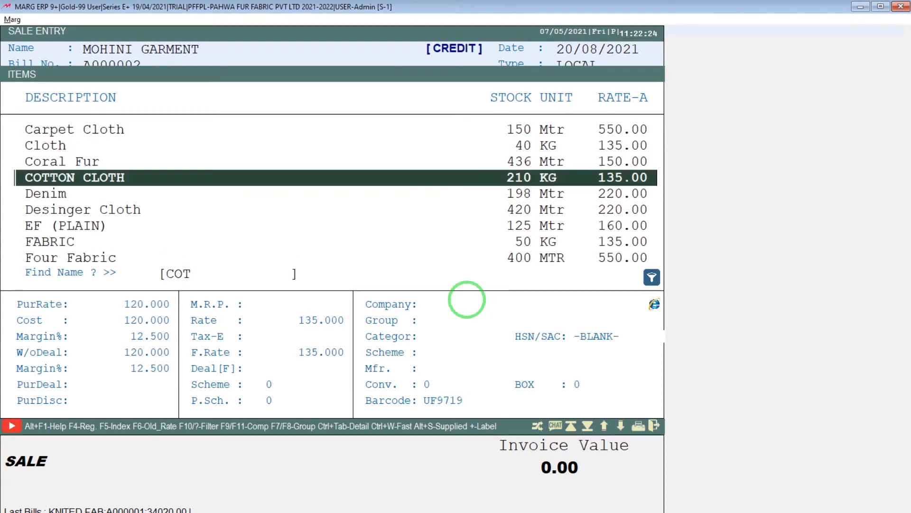
key("Return")
key("alt+Tab")
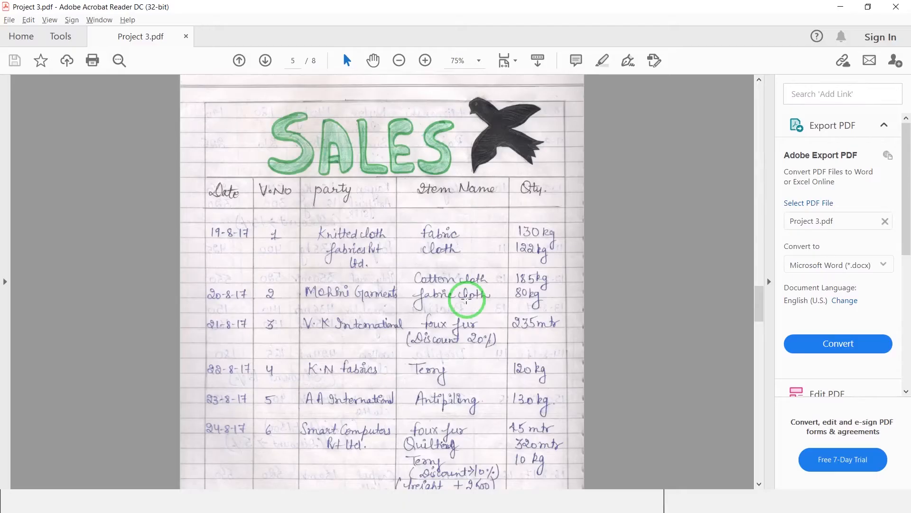
key("alt+Tab")
type("185")
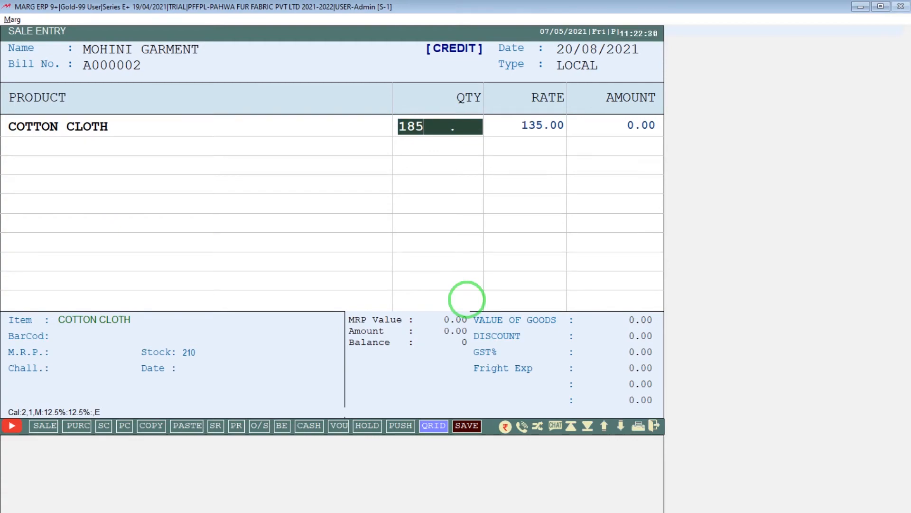
key("Return")
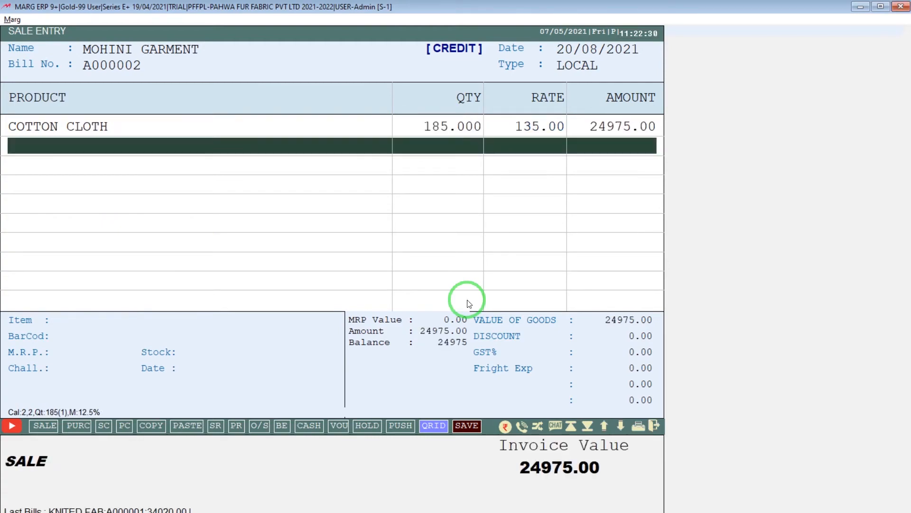
Add FABRIC with a quantity of 80 as the bill's second item, as listed in the PDF, and save the bill.
key("alt+Tab")
key("alt+Tab")
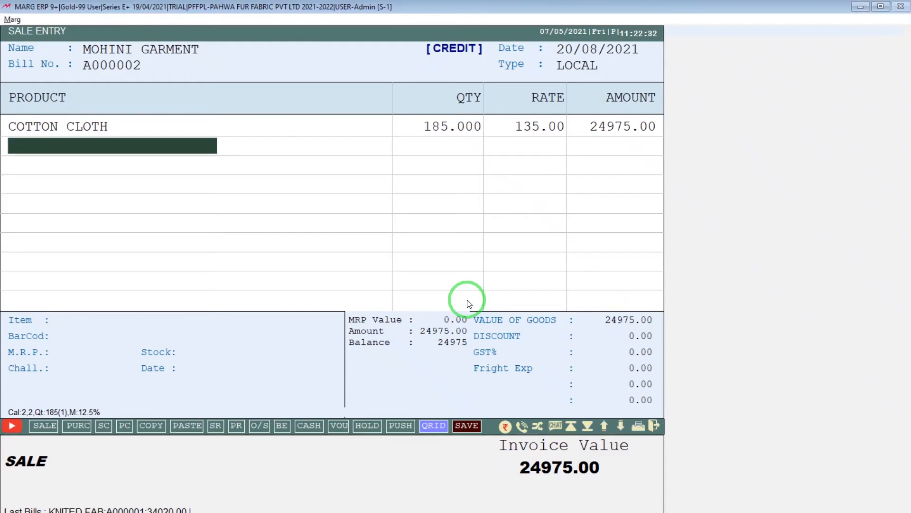
type("FABRIC CLOTH")
key("Return")
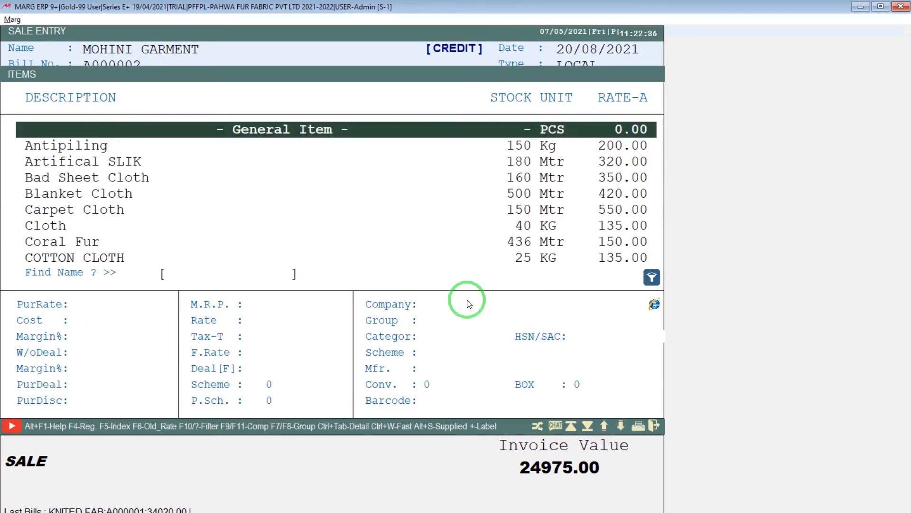
type("FA")
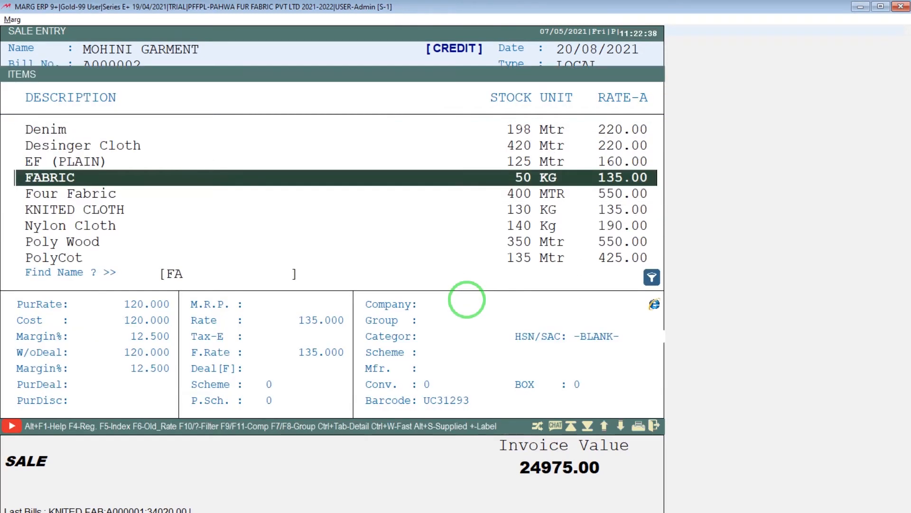
key("Return")
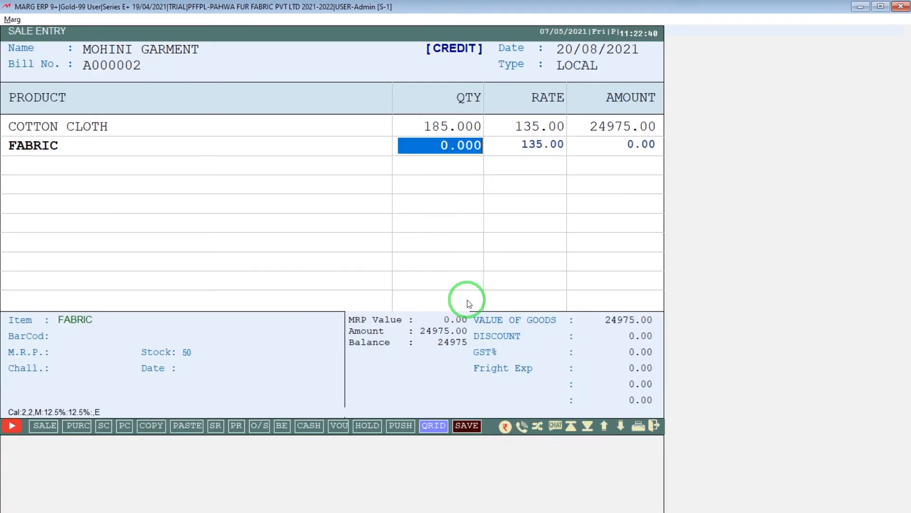
key("alt+Tab")
key("alt+Tab")
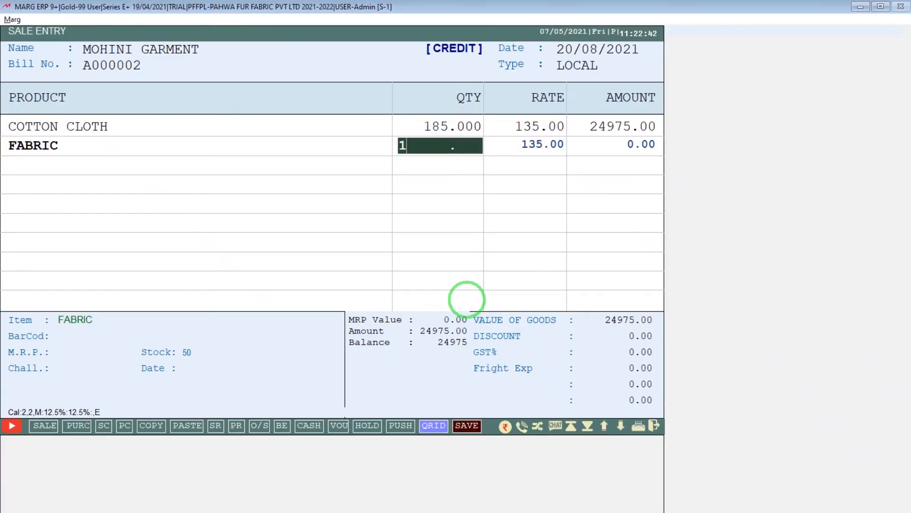
type("80")
key("Return")
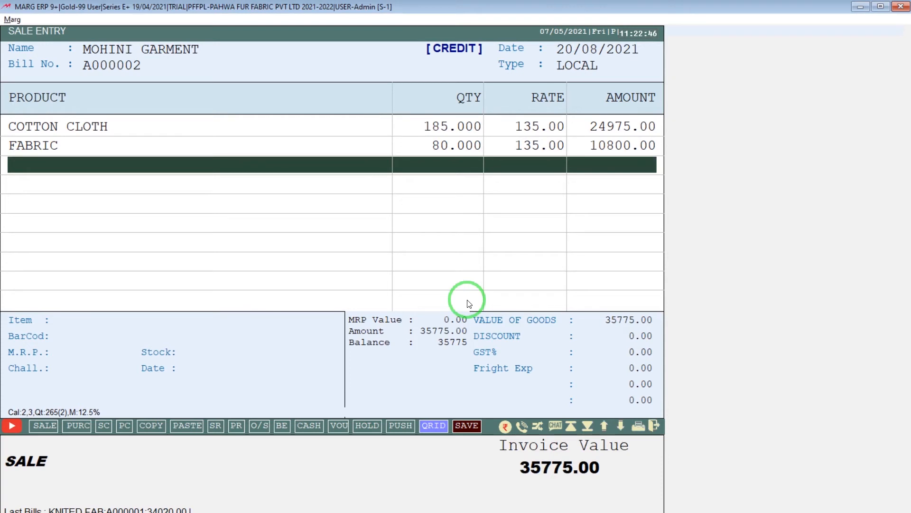
key("ctrl+w")
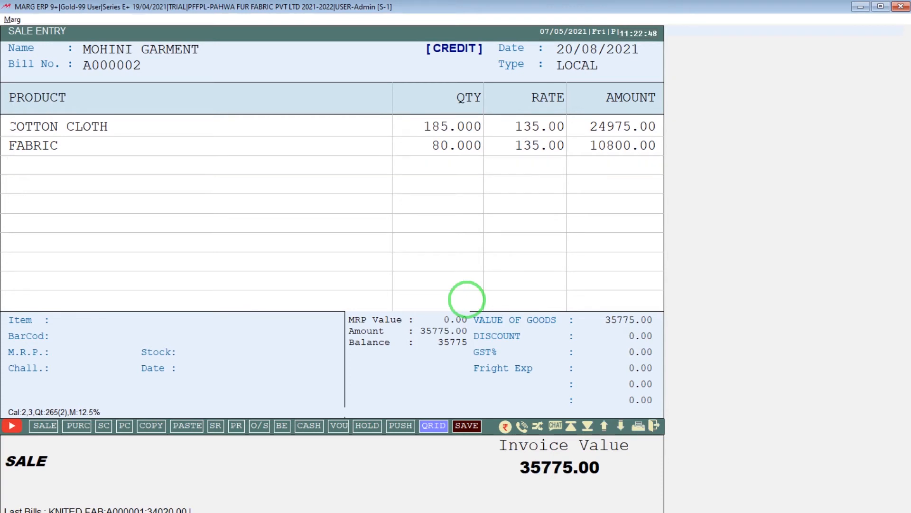
key("Escape")
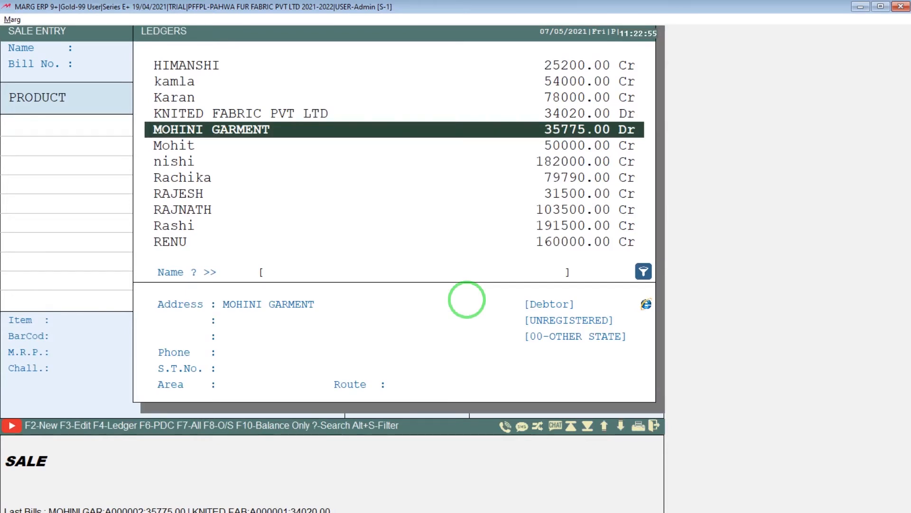
Check the third sale in the PDF, date the new sale bill 21-8 in Marg ERP and allow the date mismatch.
key("alt+Tab")
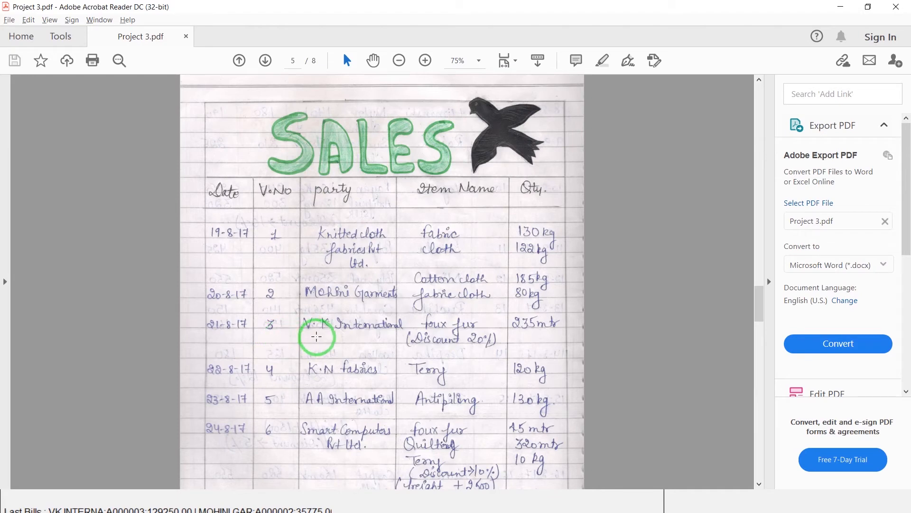
key("alt+Tab")
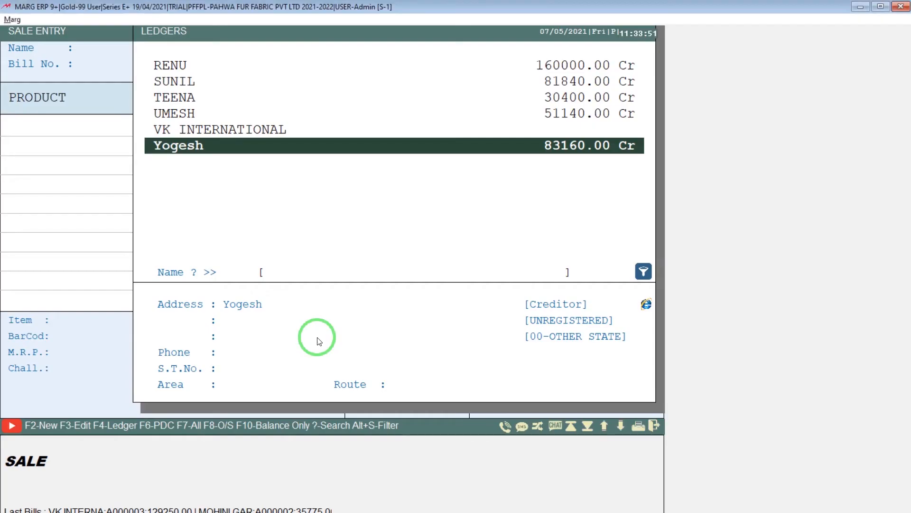
key("Escape")
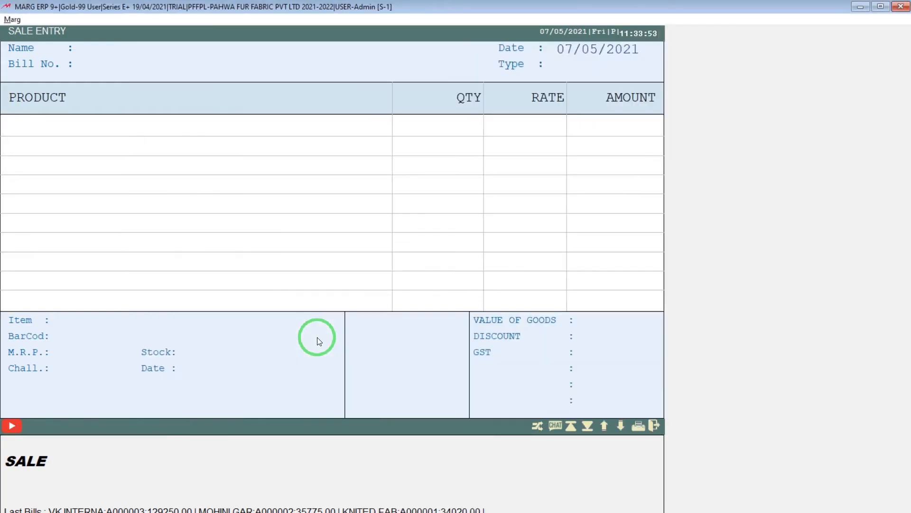
type("21-8")
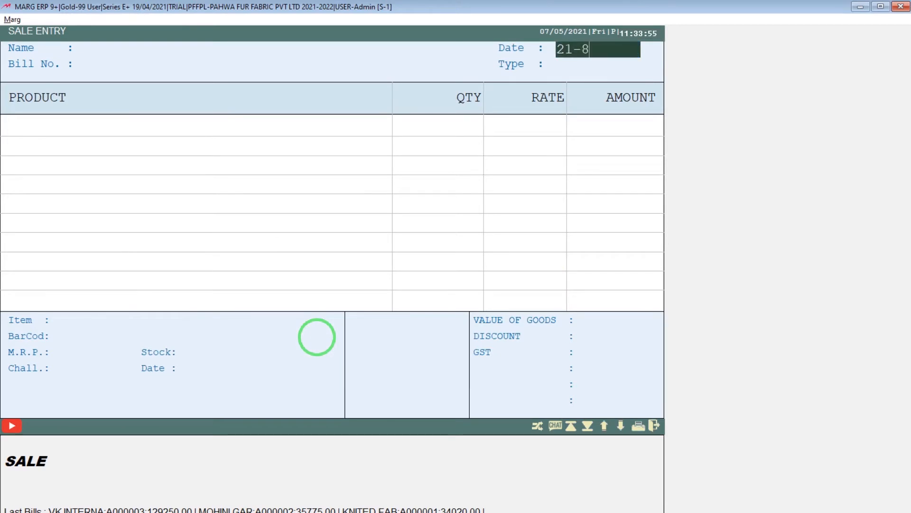
key("Return")
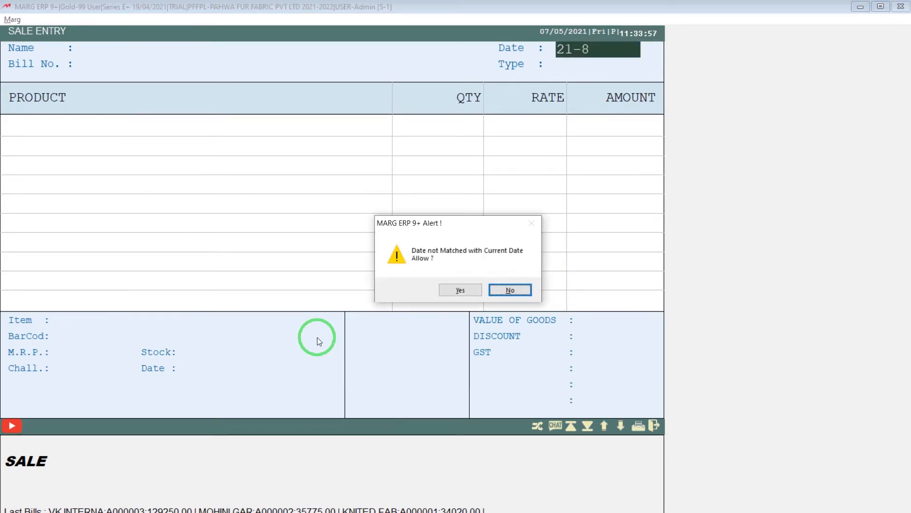
key("Left")
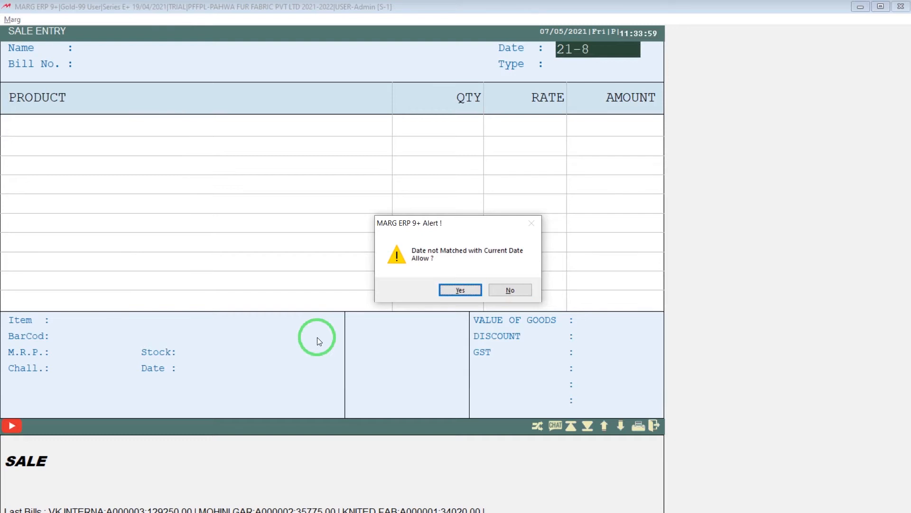
key("Return")
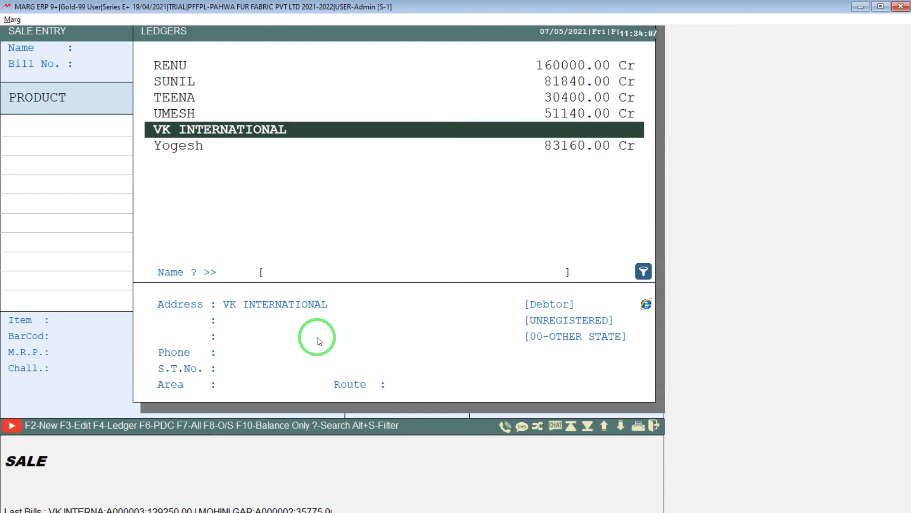
Choose VK INTERNATIONAL as the party with payment mode R CREDIT and add Four Fabric with a quantity of 235.
key("Return")
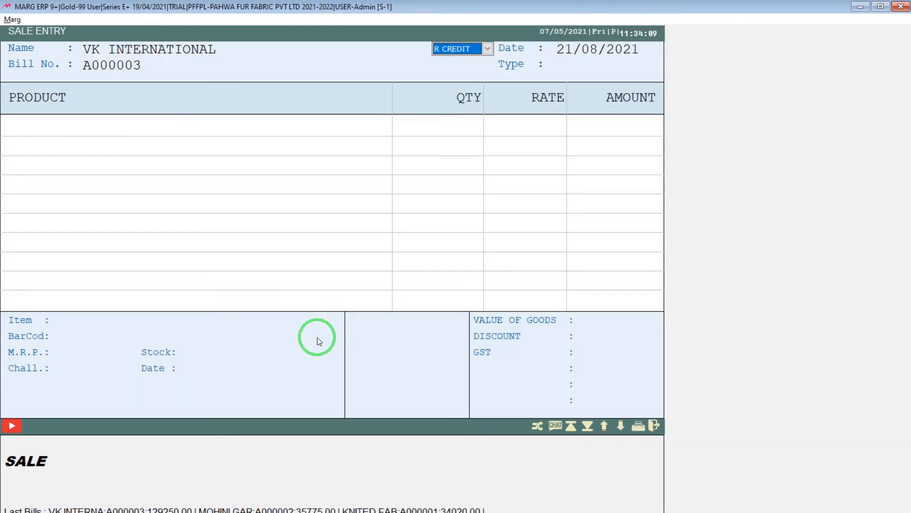
key("Return")
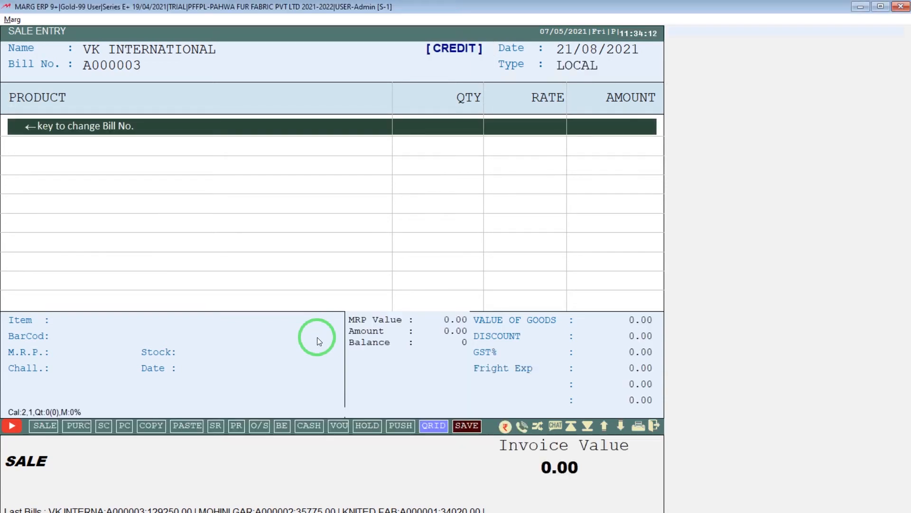
key("alt+Tab")
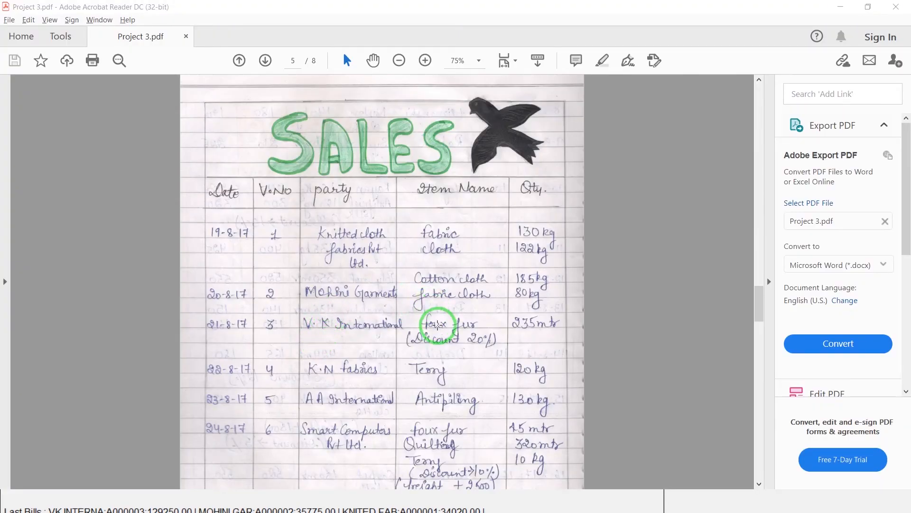
key("alt+Tab")
key("Return")
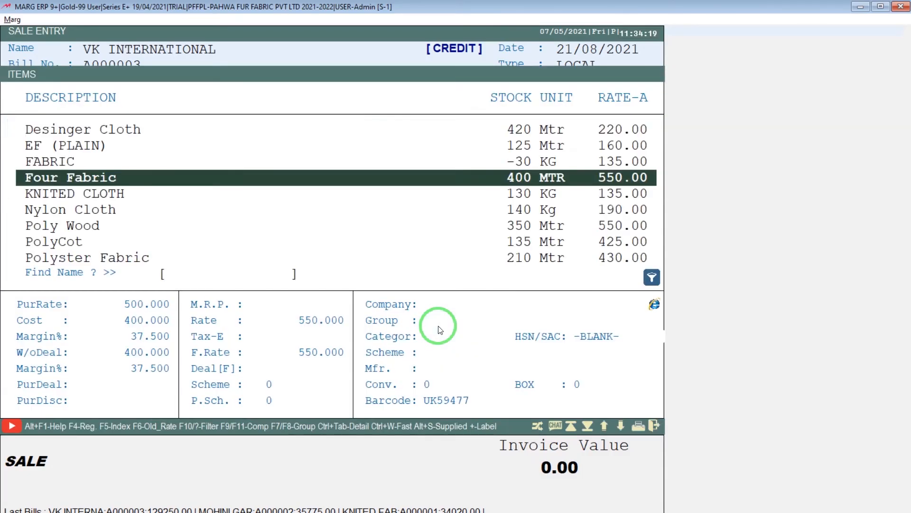
key("Return")
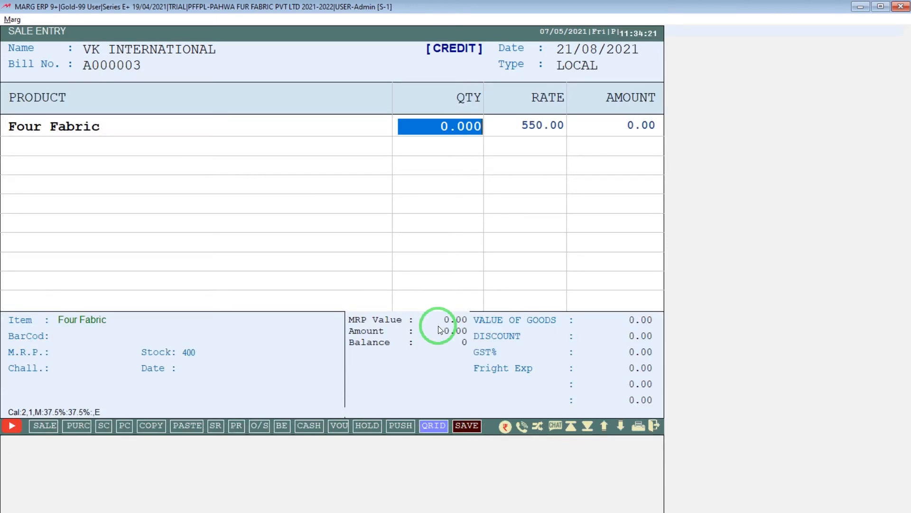
type("235 .")
key("Return")
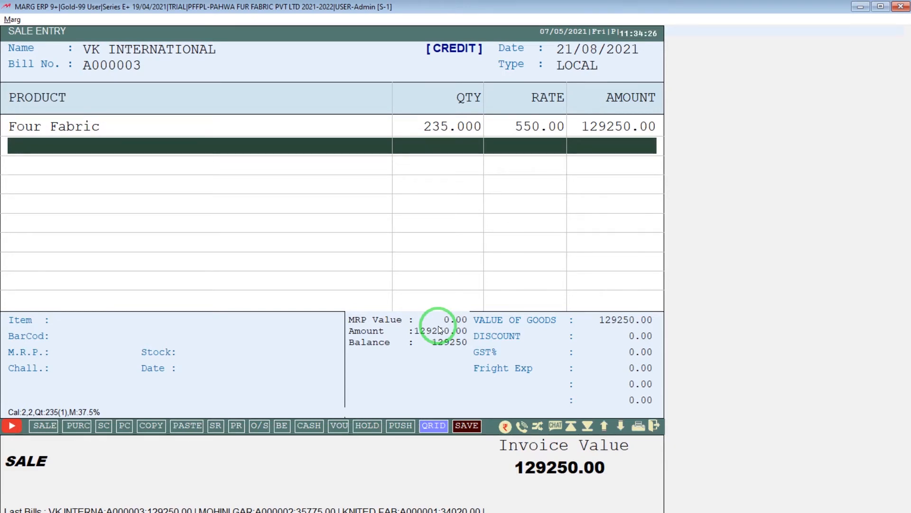
Check the third sale's discount in the PDF, and discard the VK INTERNATIONAL bill in Marg ERP without saving.
key("alt+Tab")
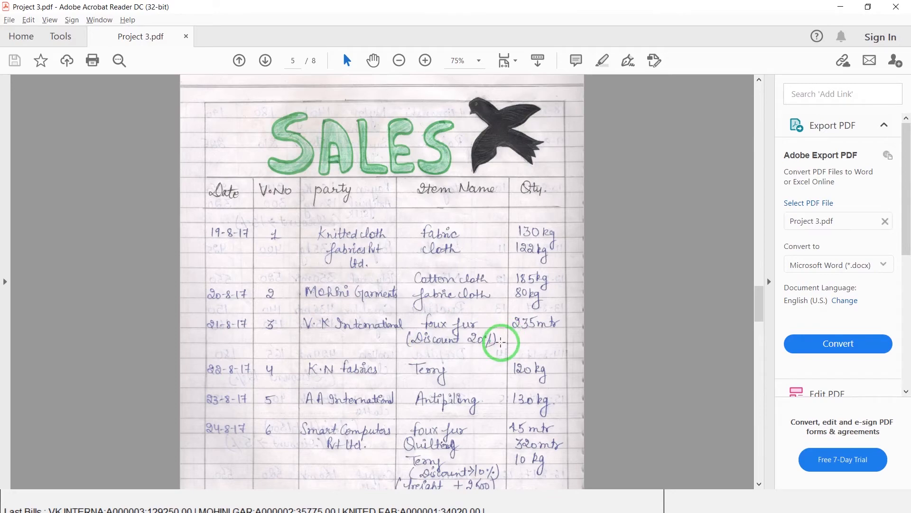
key("alt+Tab")
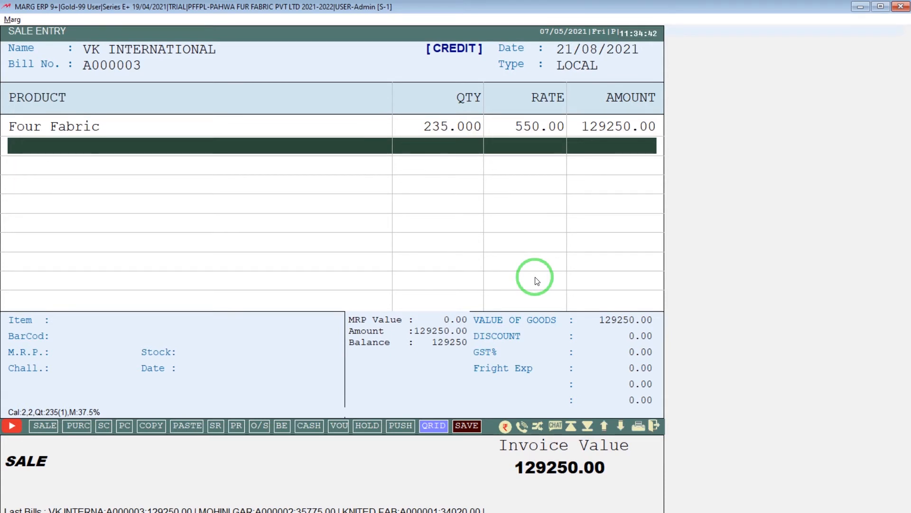
key("Escape")
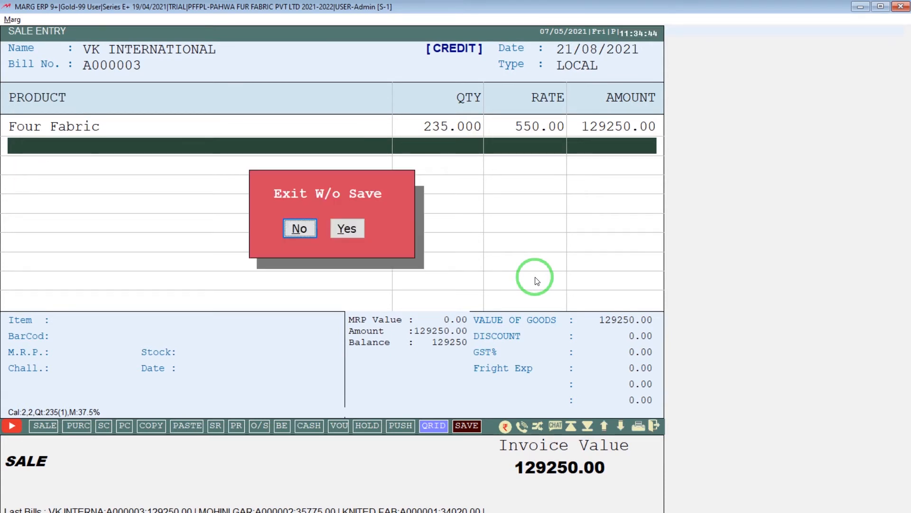
key("Right")
key("Return")
key("Escape")
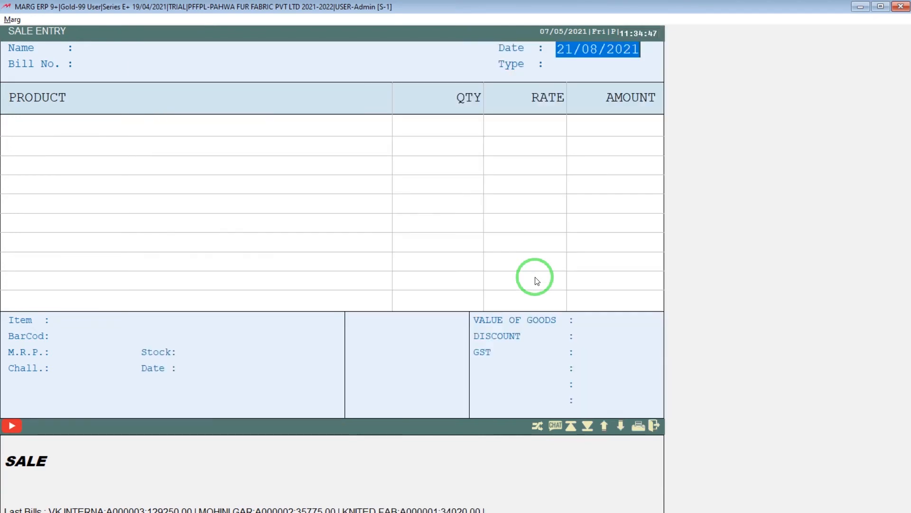
Leave the sale entry, open the Control Room and search all its options for BILL DISCOUNT.
key("Escape")
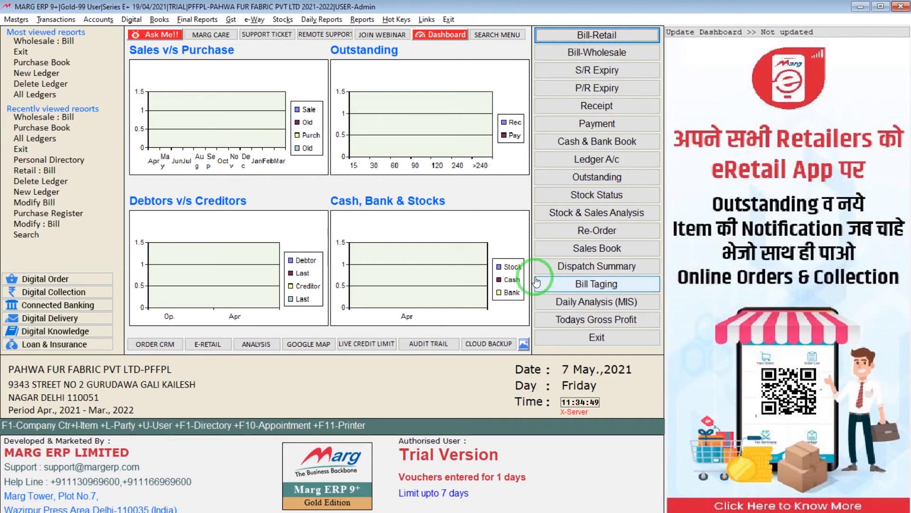
left_click(26, 22)
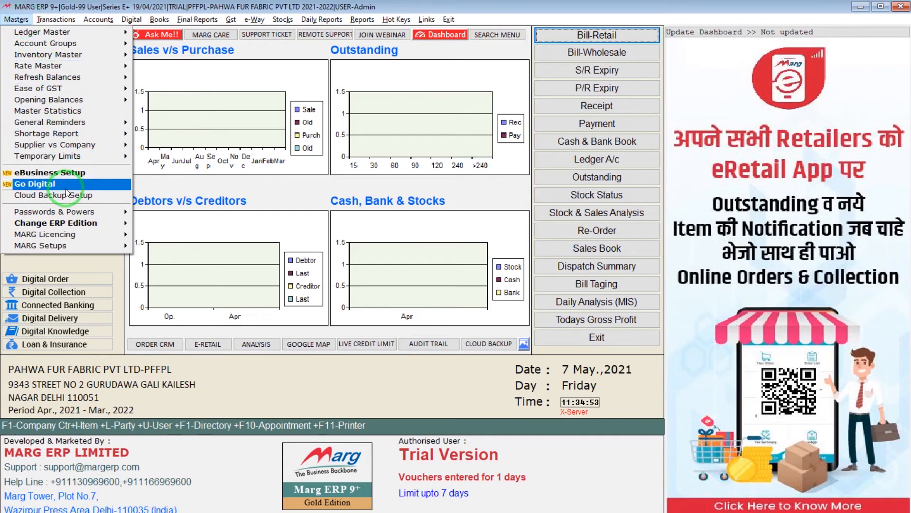
mouse_move(66, 244)
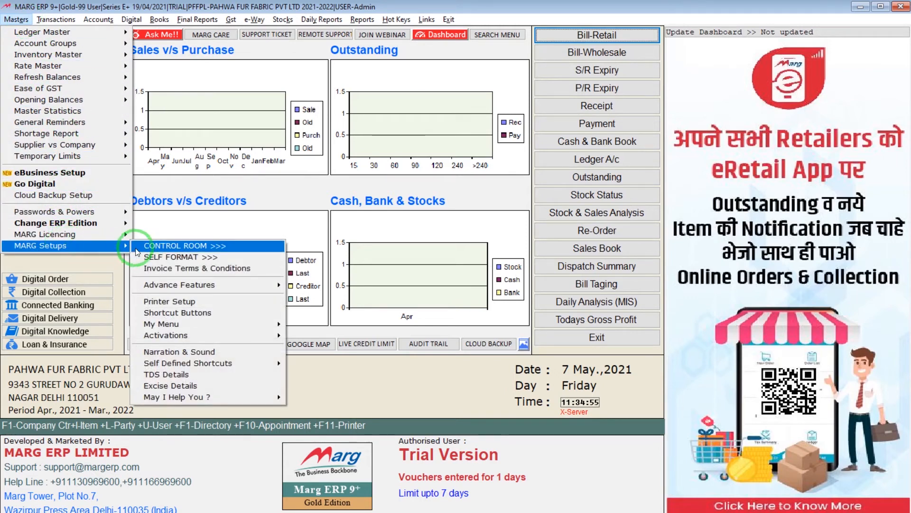
left_click(148, 246)
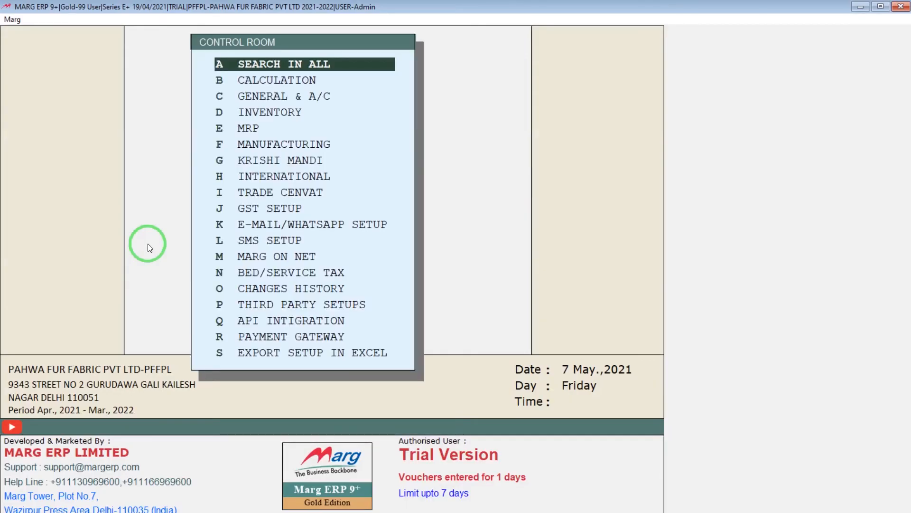
key("Return")
type("B")
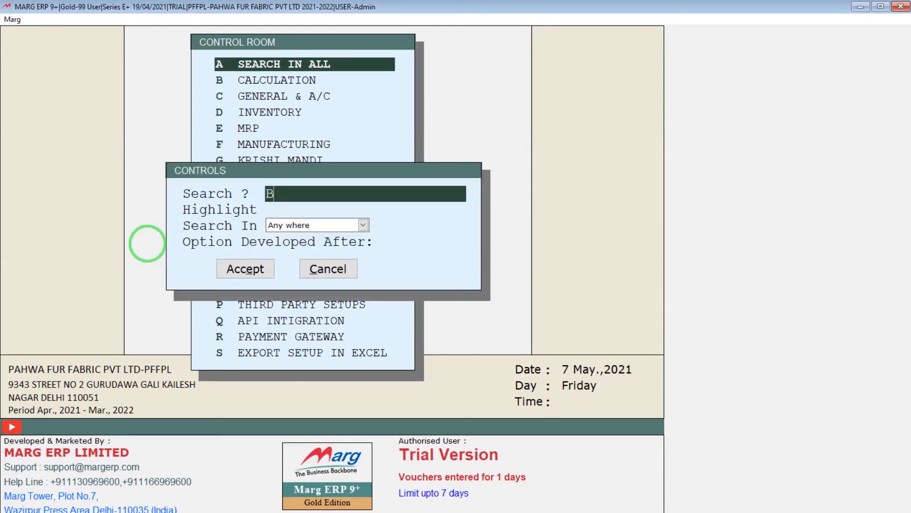
type("ILL DISCOUNT")
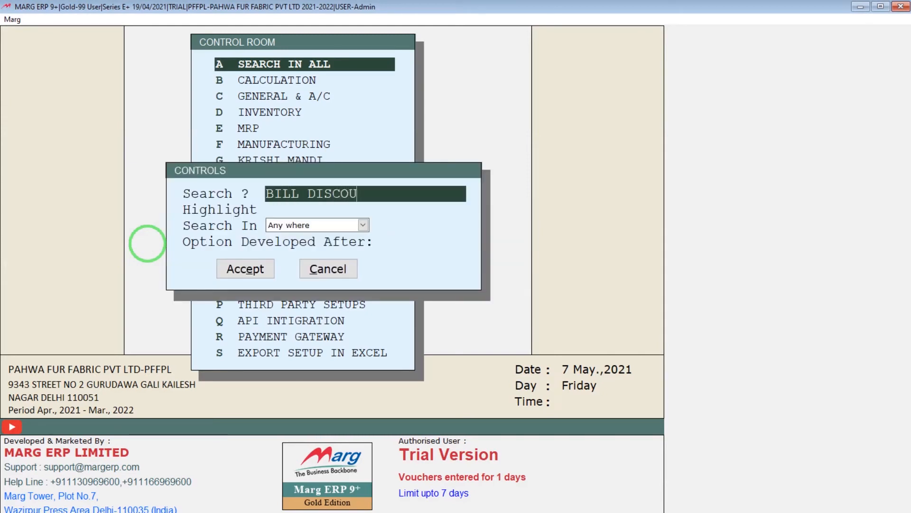
key("Return")
key("Return")
key("Return")
key("Return")
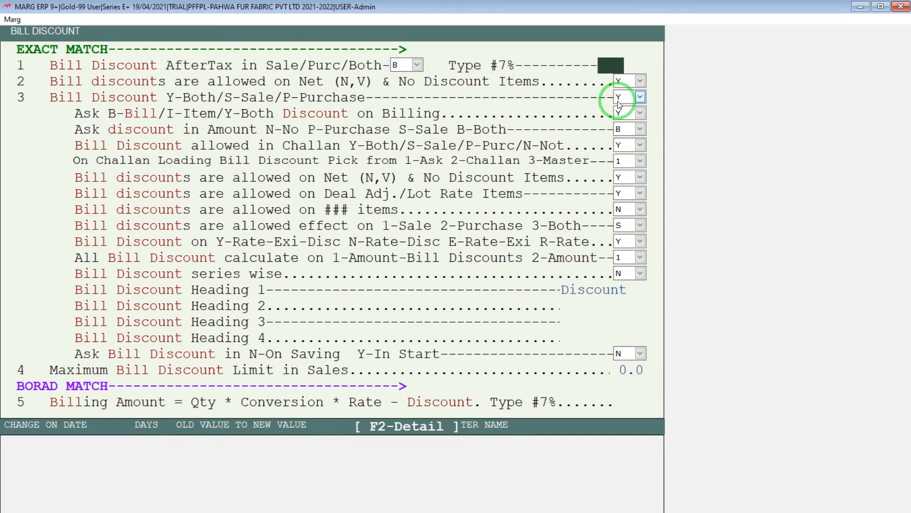
Save the Control Room settings with Bill Discount set to Y for both sale and purchase.
key("Escape")
key("Right")
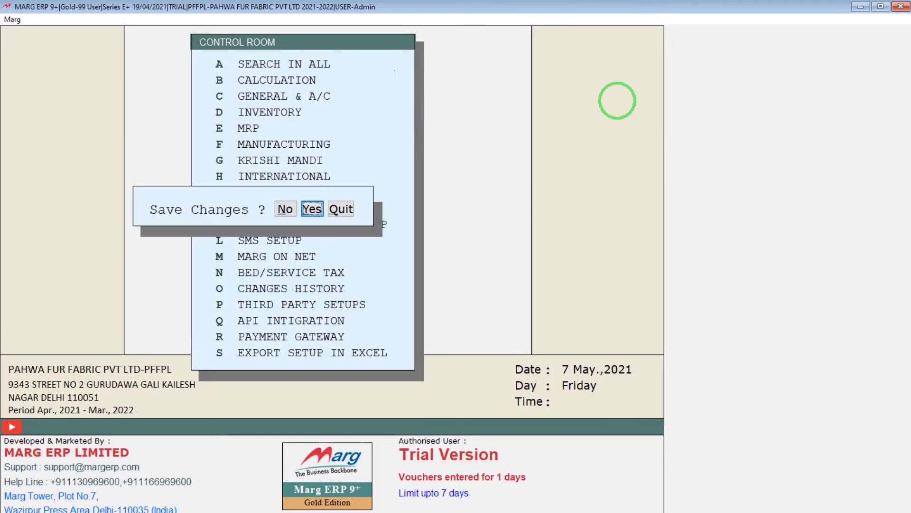
key("Return")
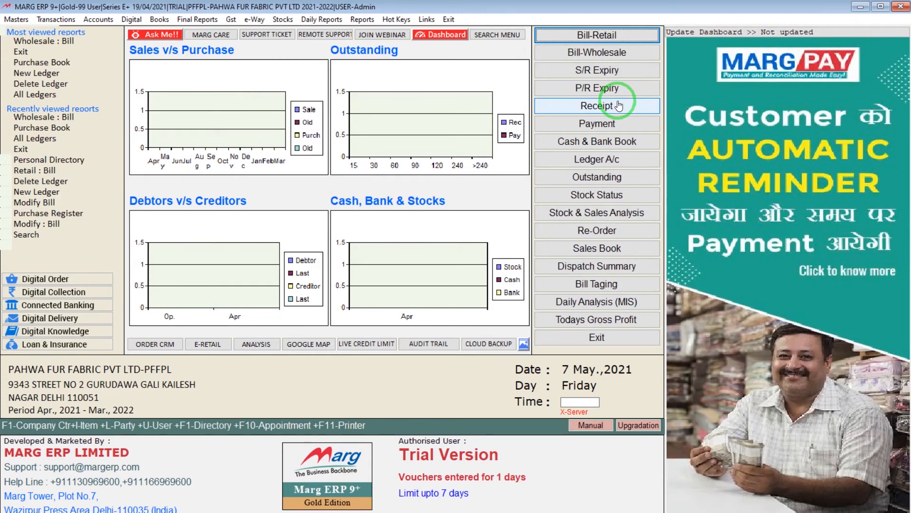
Start a new wholesale sale bill dated 21-8 and allow the date mismatch.
left_click(56, 19)
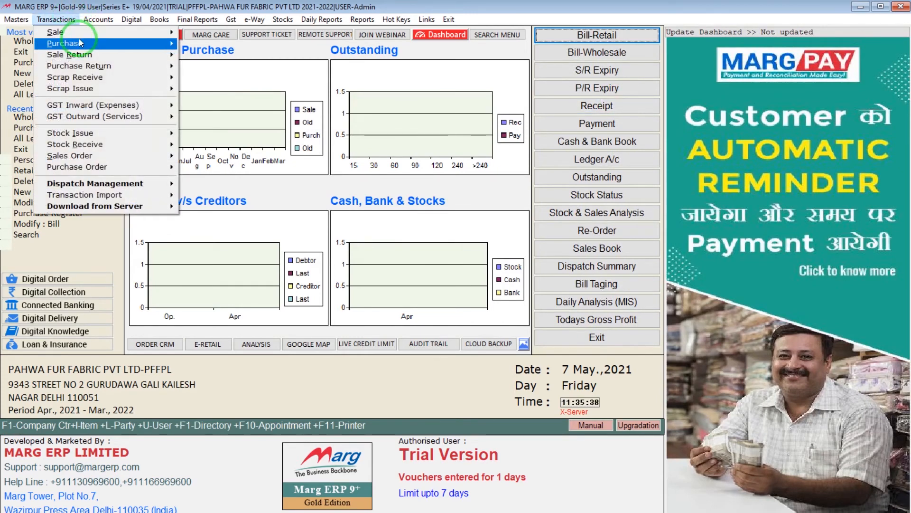
mouse_move(81, 37)
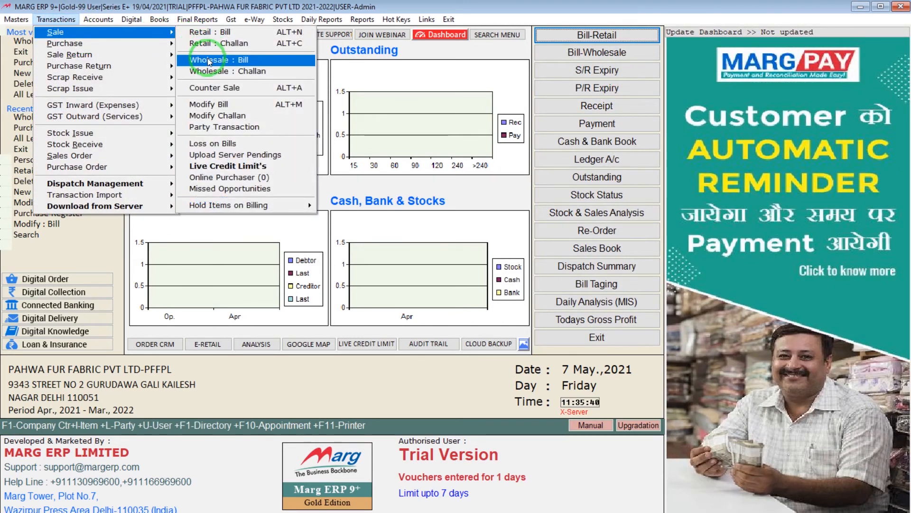
left_click(207, 59)
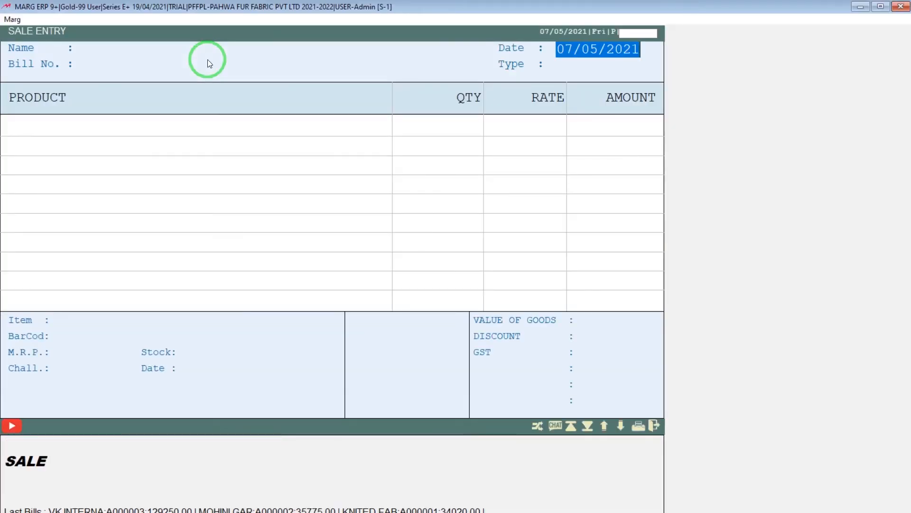
type("21-8")
key("Return")
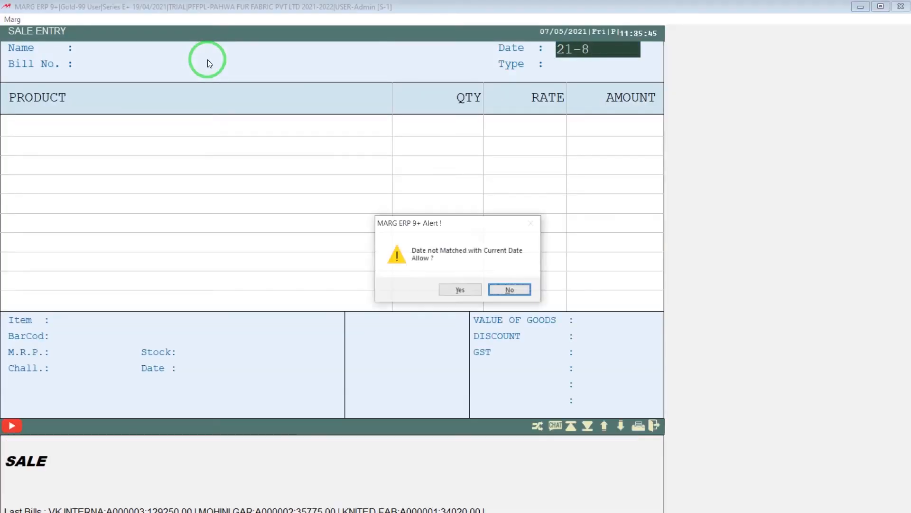
key("Left")
key("Return")
Select VK INTERNATIONAL as the party on R CREDIT and enter Four Fabric with a quantity of 235.
key("Return")
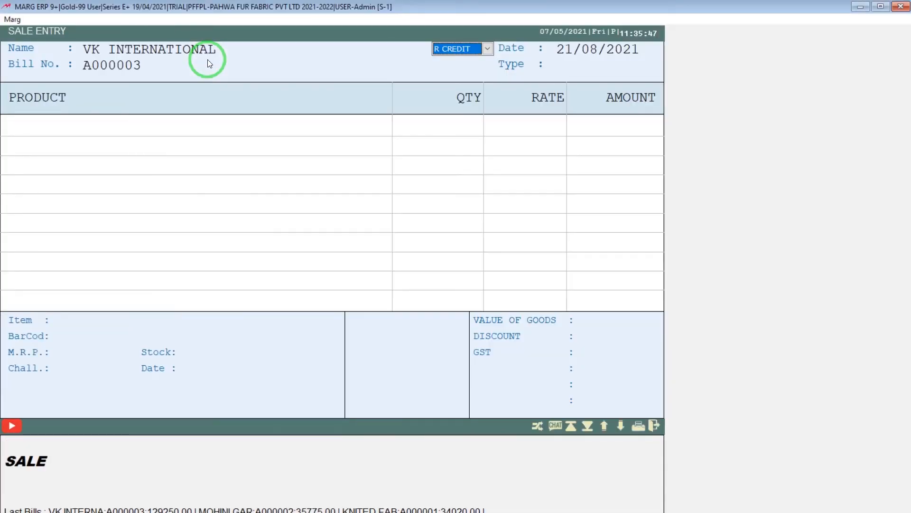
key("Return")
key("Return")
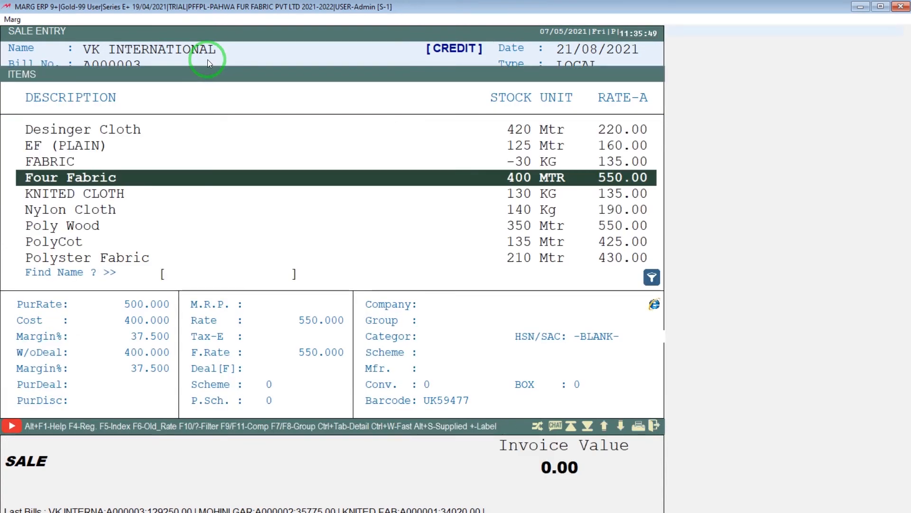
key("Return")
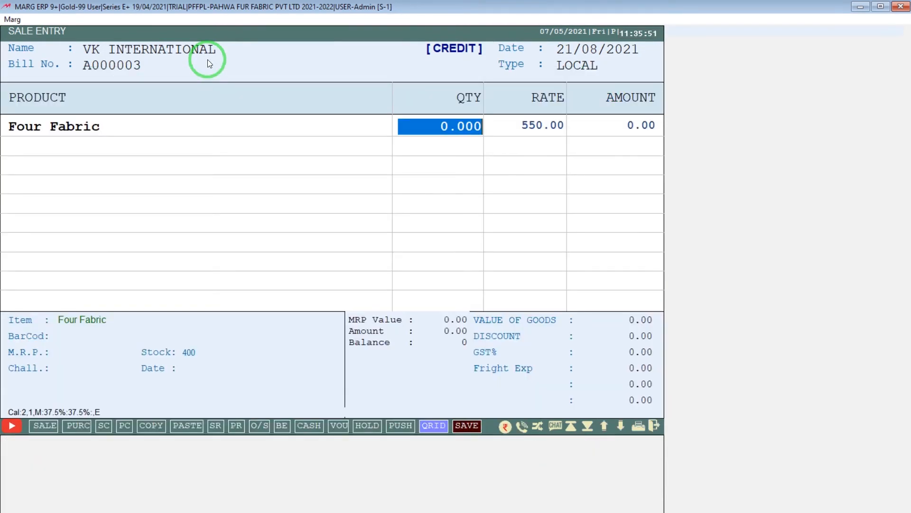
type("235")
key("Return")
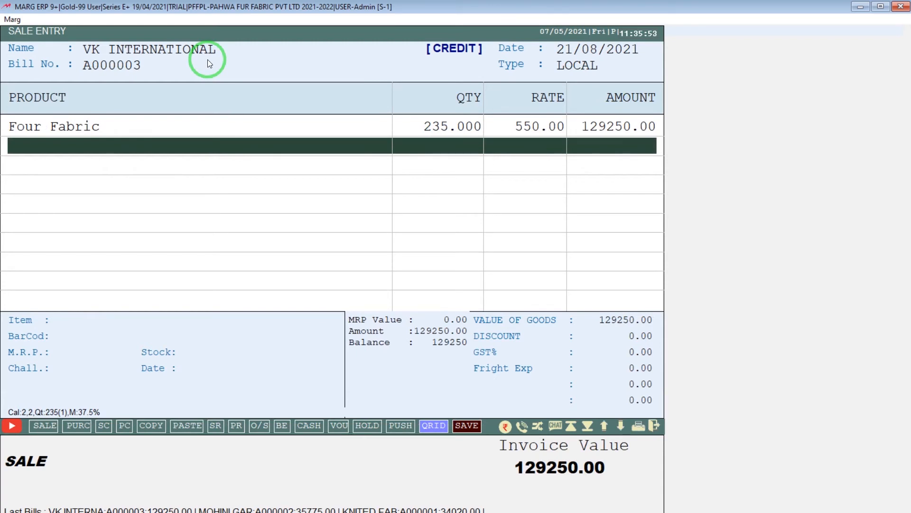
Finish the item list and apply a 20% bill discount, leaving GST and freight at zero.
key("Return")
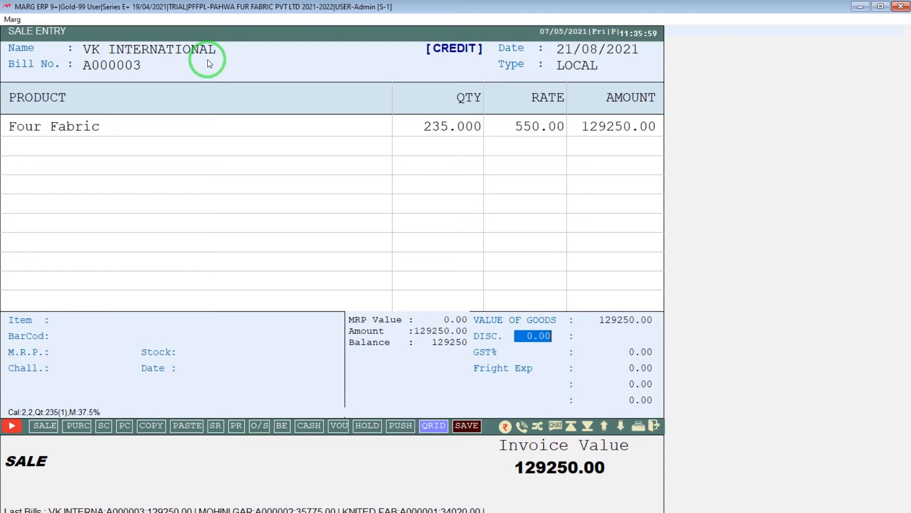
type("20")
key("Return")
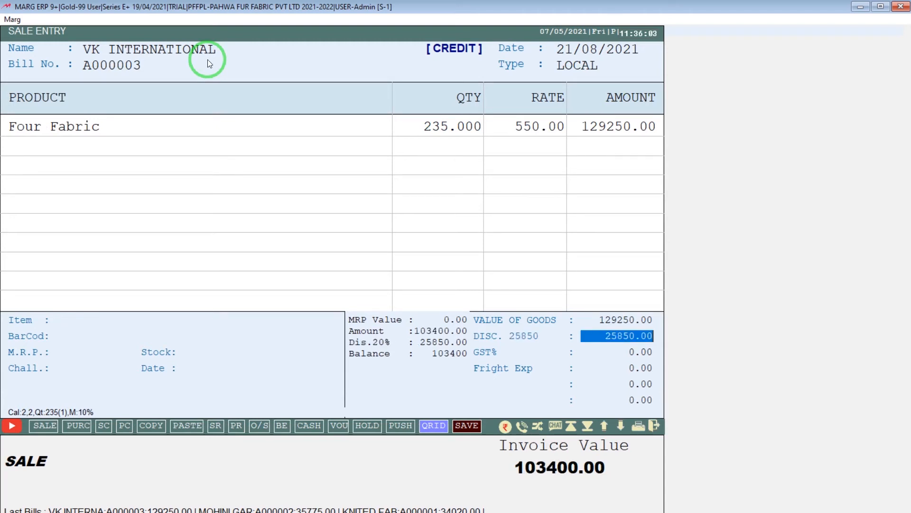
key("Return")
key("Return")
key("Return")
key("Return")
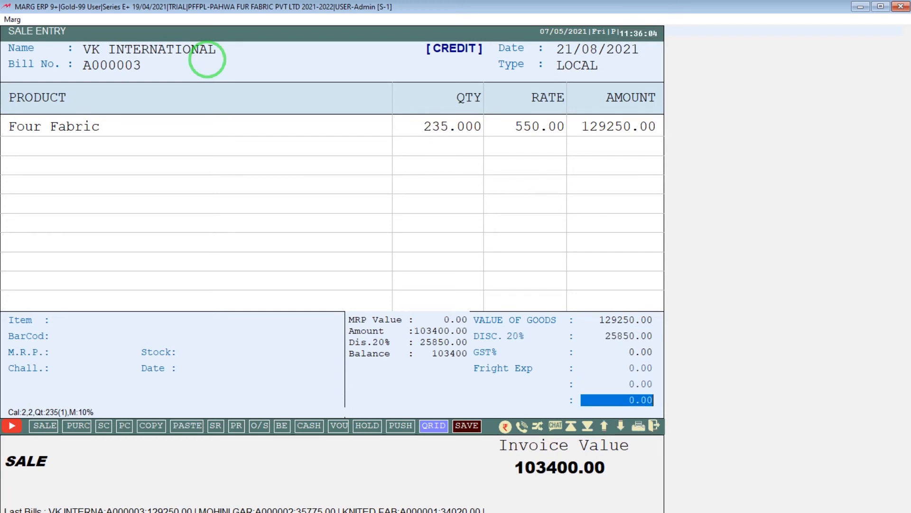
Save the VK INTERNATIONAL bill without filling in bill details, accept the e-way bill alert and skip printing.
key("Return")
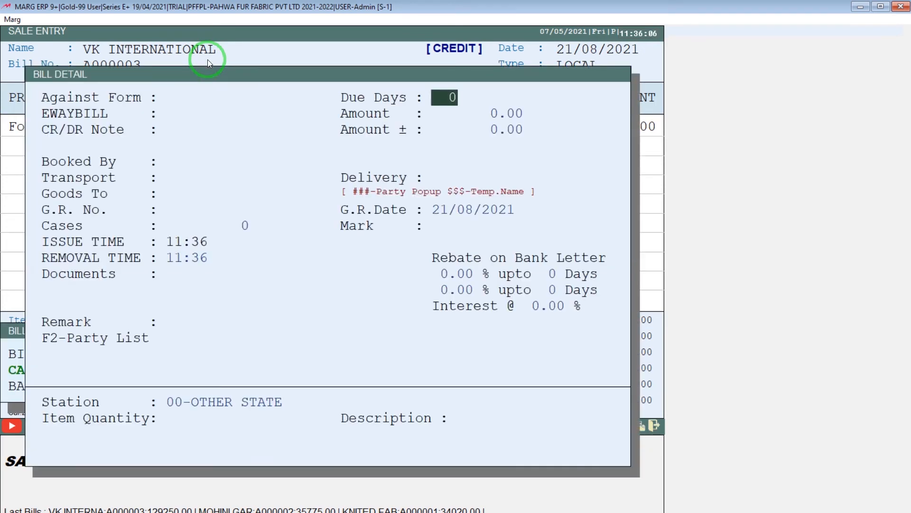
key("Escape")
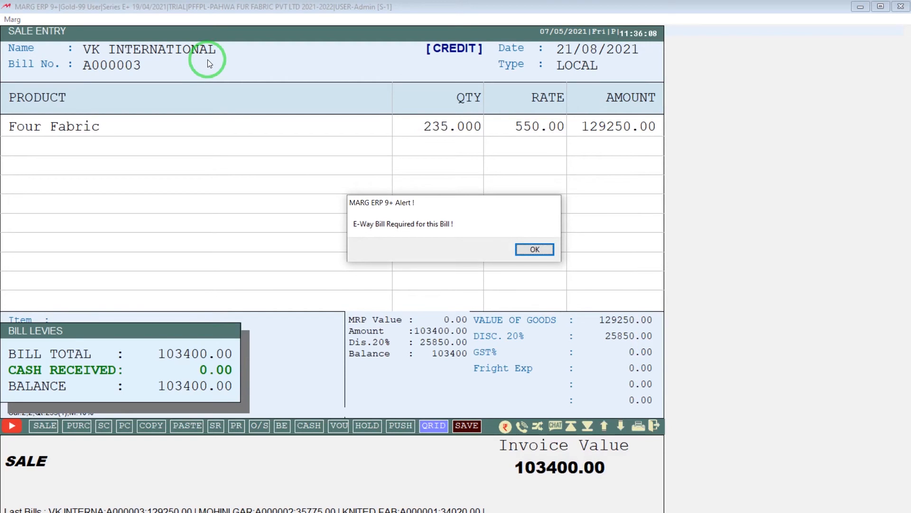
key("Return")
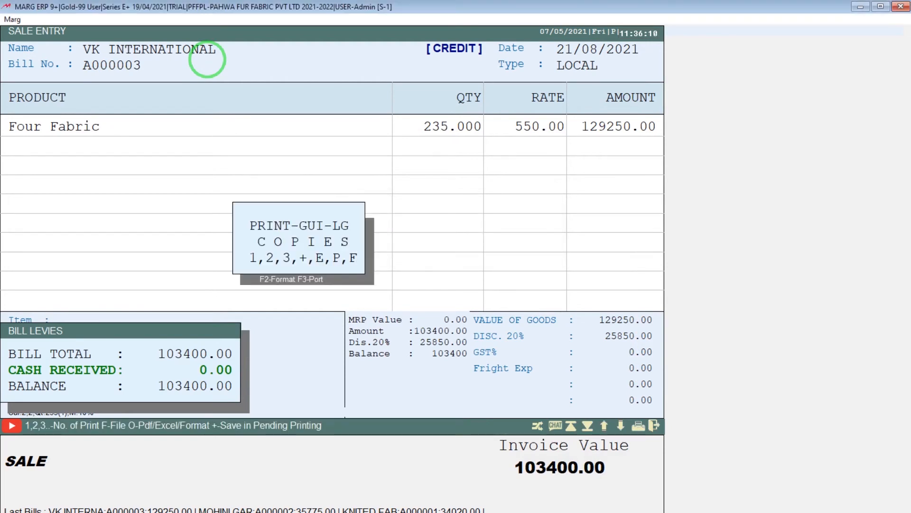
key("Escape")
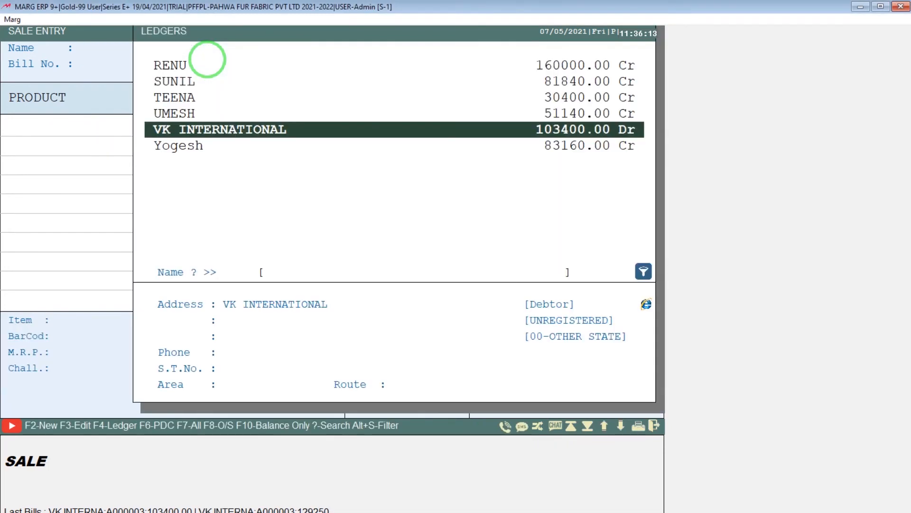
Check the sixth sale in the PDF, date the new sale bill 24-8 in Marg ERP and allow the date mismatch.
key("alt+Tab")
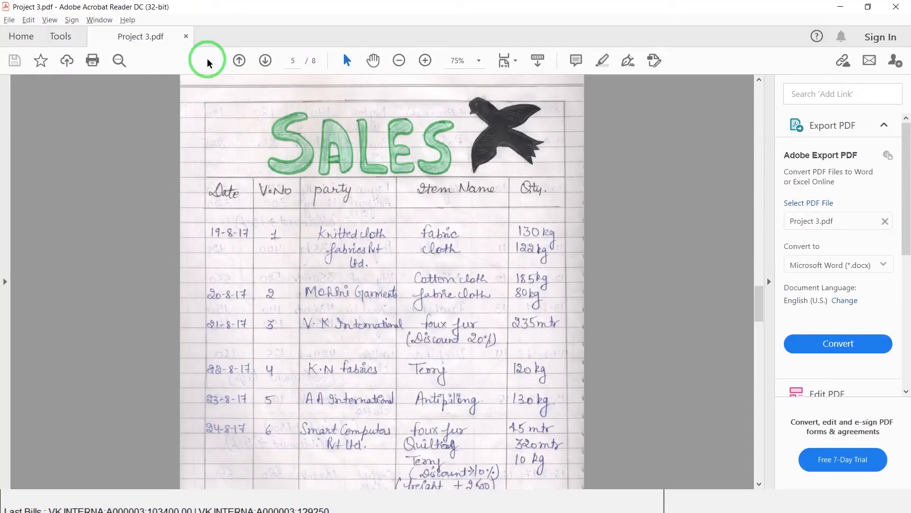
scroll(207, 63, "down", 3)
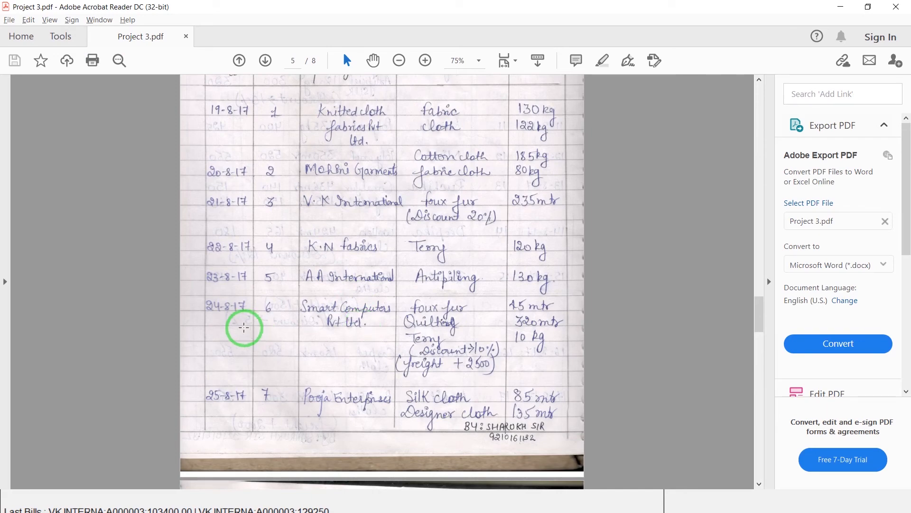
key("alt+Tab")
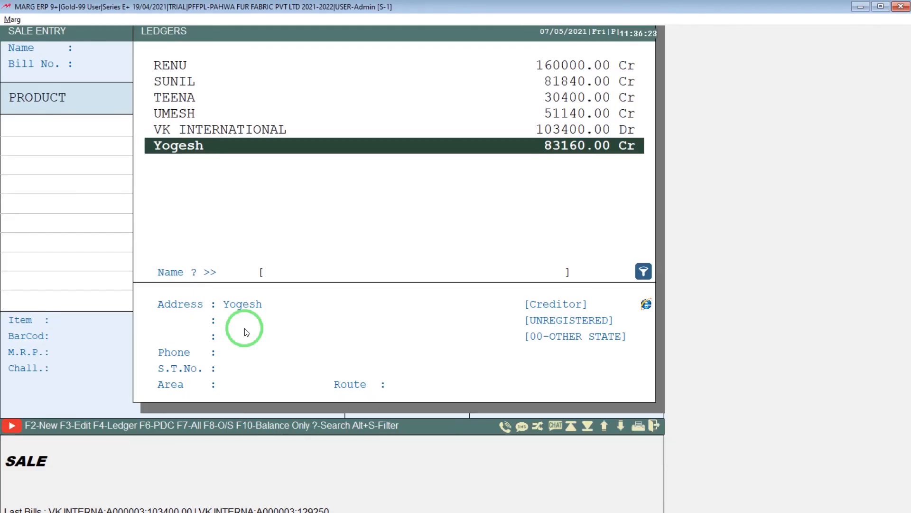
key("Escape")
type("24-8")
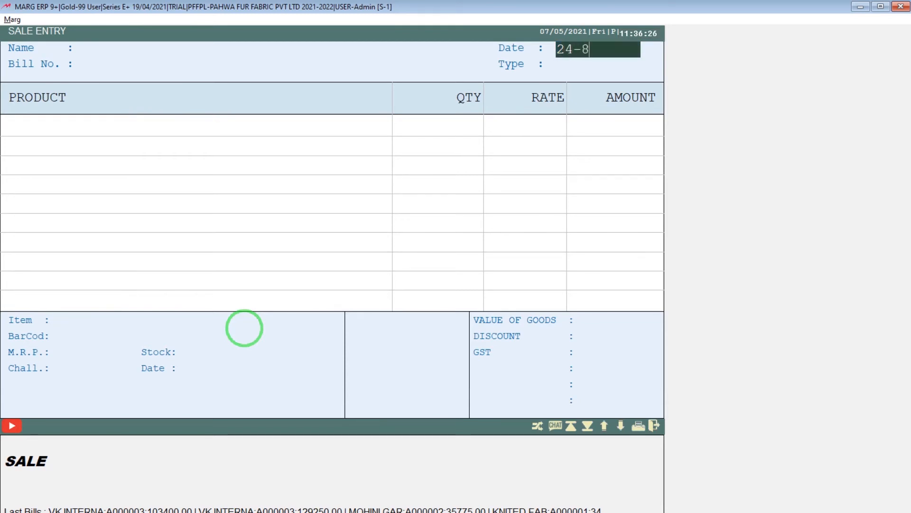
key("Return")
key("Left")
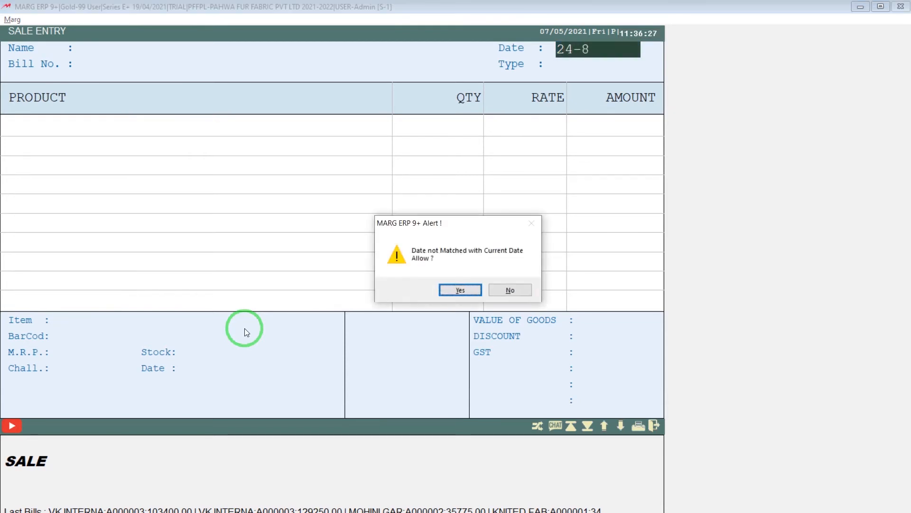
key("Return")
Create a new party ledger named SMART COMPUTER PVT LTD under the SUNDRY DEBTORS group.
key("F2")
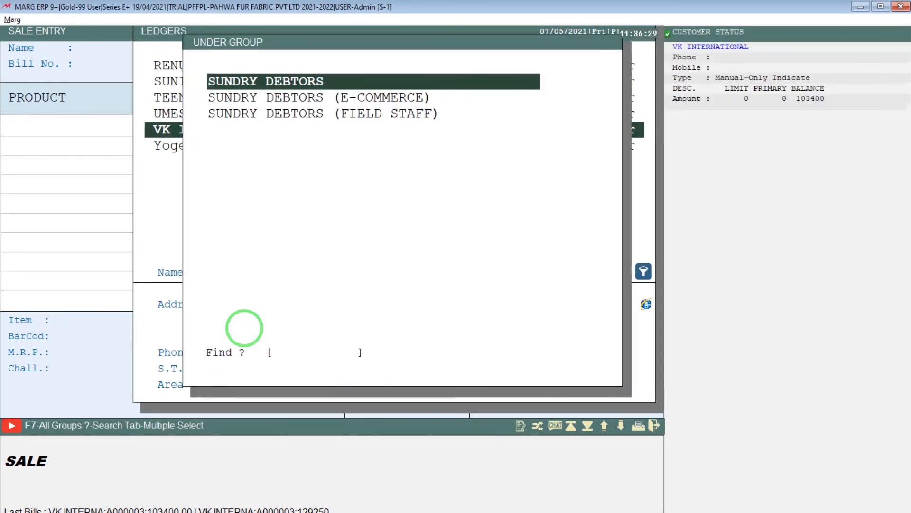
key("Return")
type("SMART")
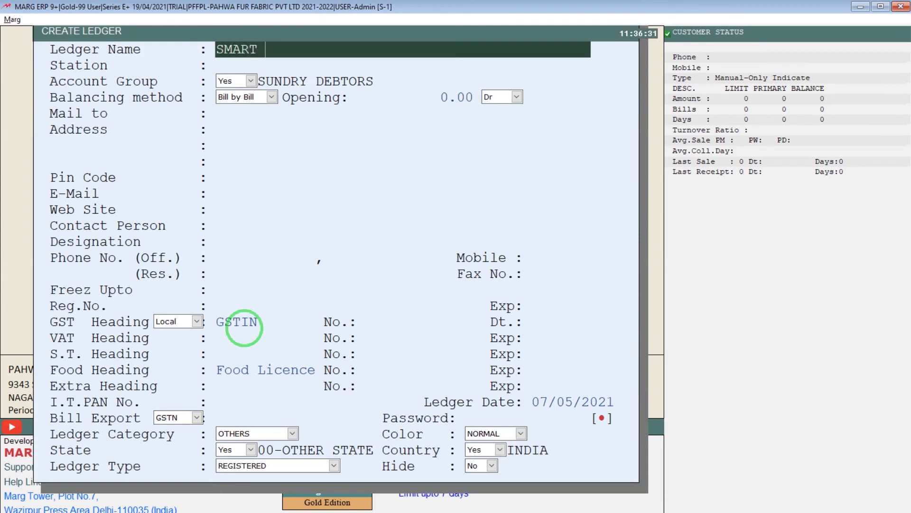
type(" COMPUTE")
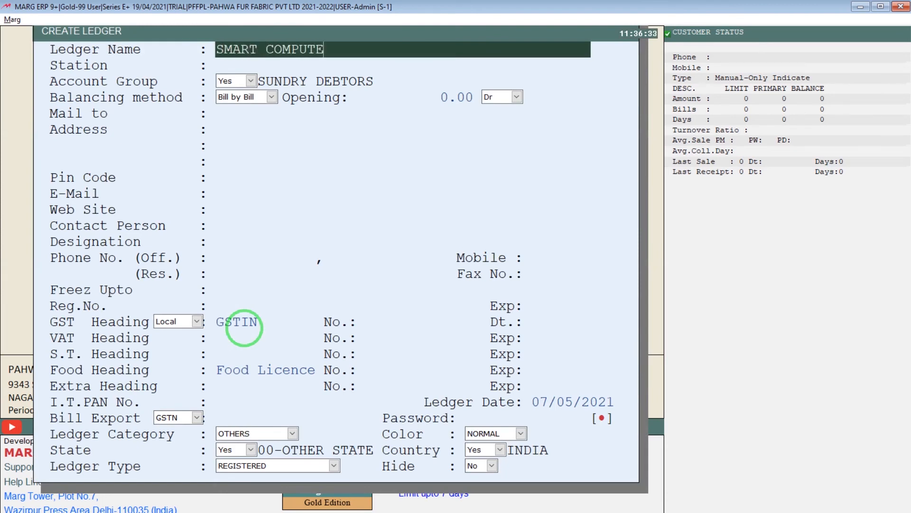
type("R PVT LTD")
key("Return")
key("Return")
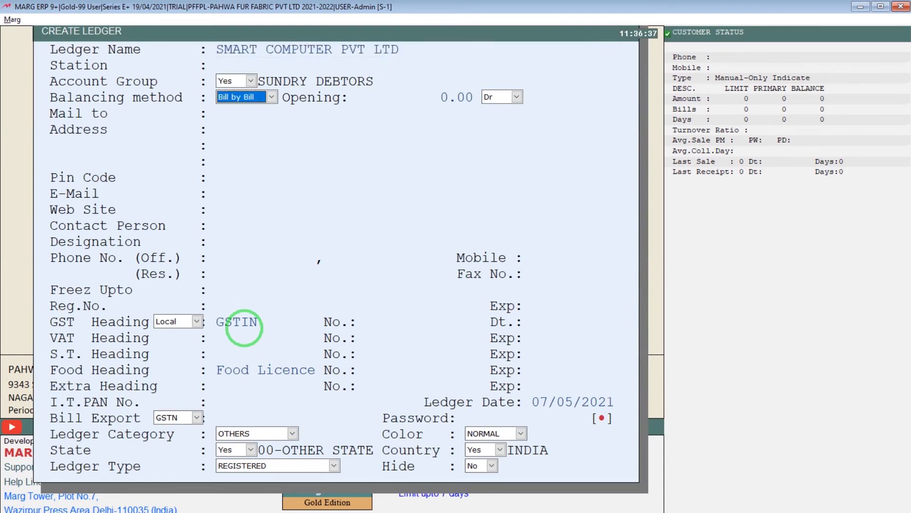
Set the new ledger's balancing method to On Account, keep its name as the mailing name and save it.
key("Down")
key("Return")
key("Return")
key("Return")
key("Return")
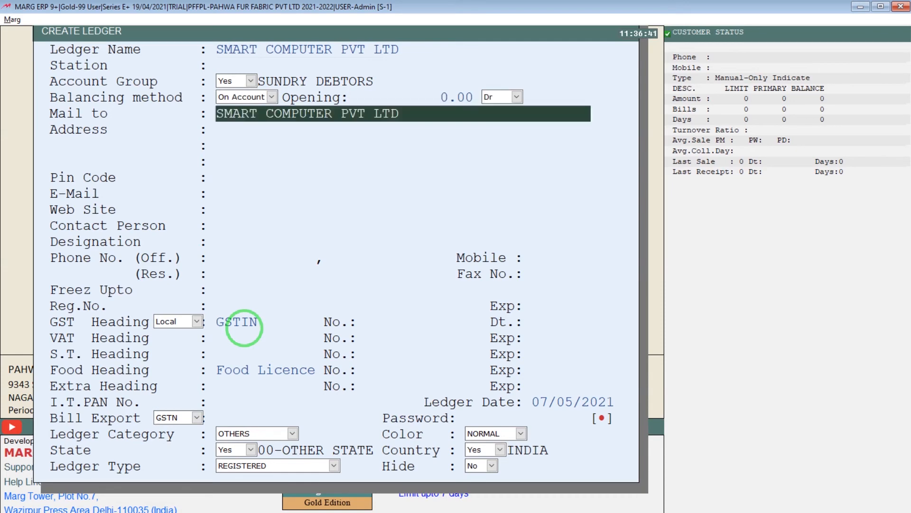
key("Page_Down")
key("Escape")
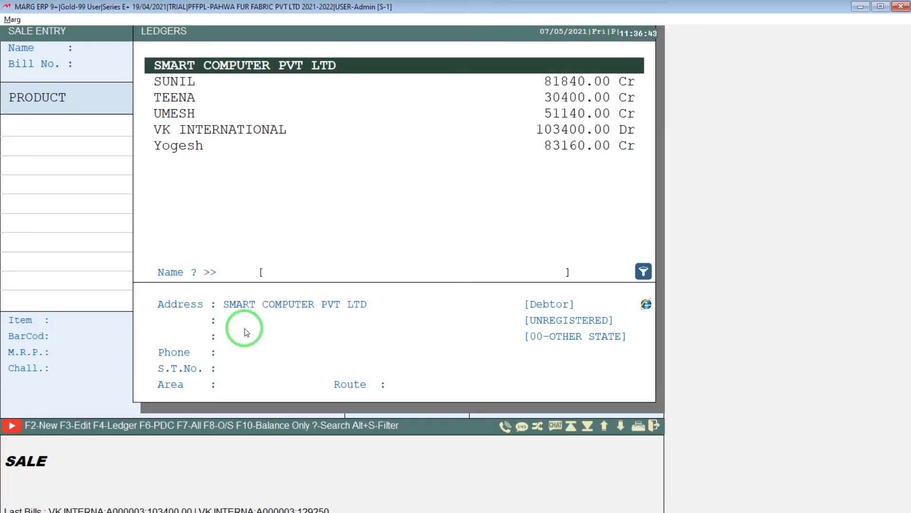
Keep the sale bill date 24/08/2021, allow the date mismatch and choose SMART COMPUTER PVT LTD as the party.
key("Escape")
key("Return")
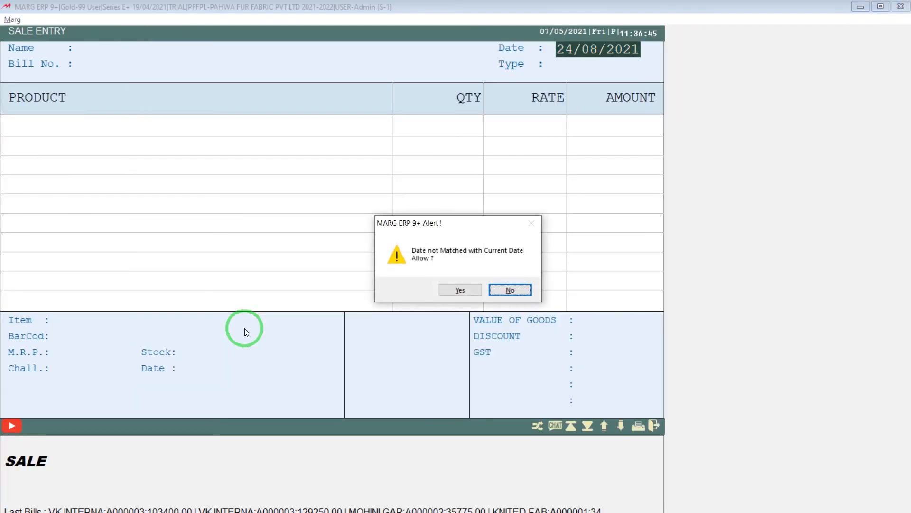
key("y")
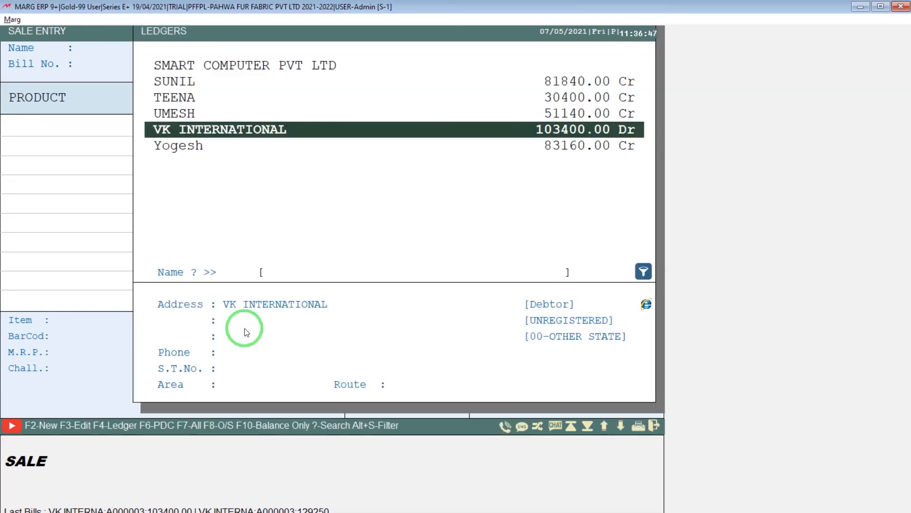
key("Up")
key("Up")
key("Up")
key("Up")
key("Return")
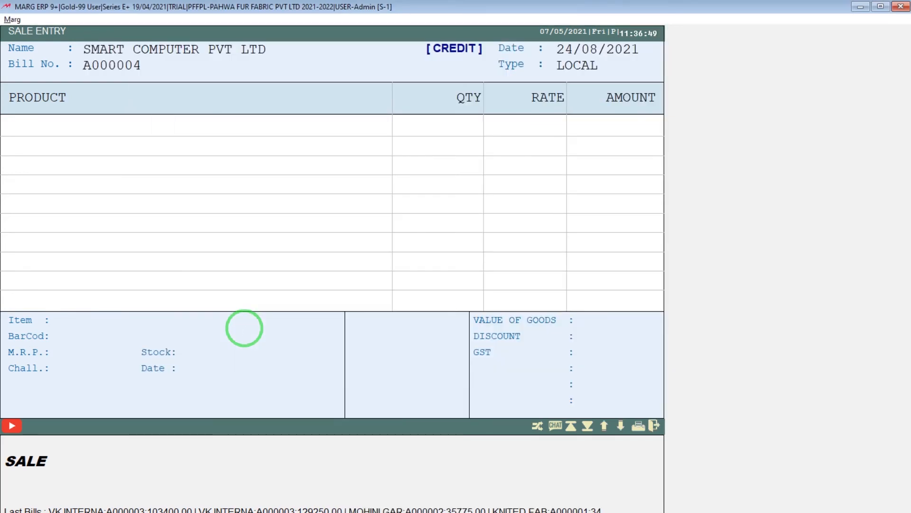
Check the sixth sale in the PDF and add Four Fabric with quantity 45 to the Marg ERP bill.
key("alt+Tab")
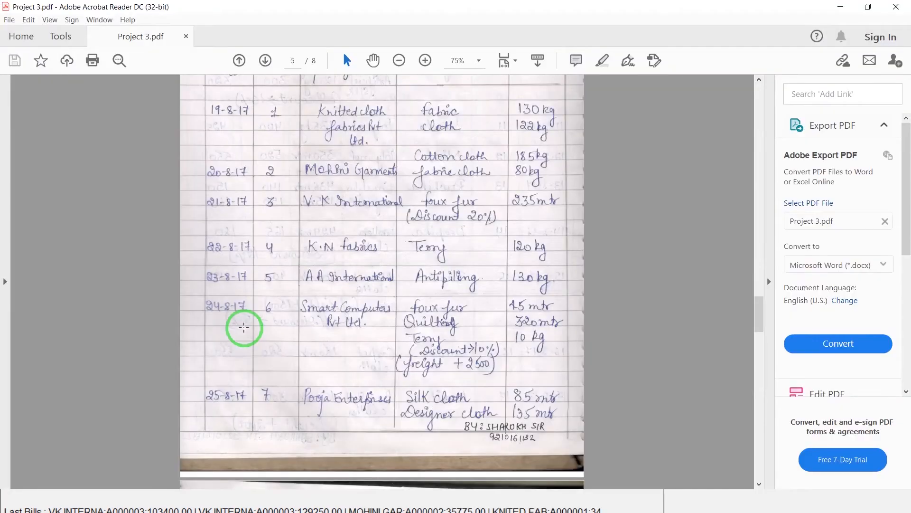
key("alt+Tab")
type("FOUR")
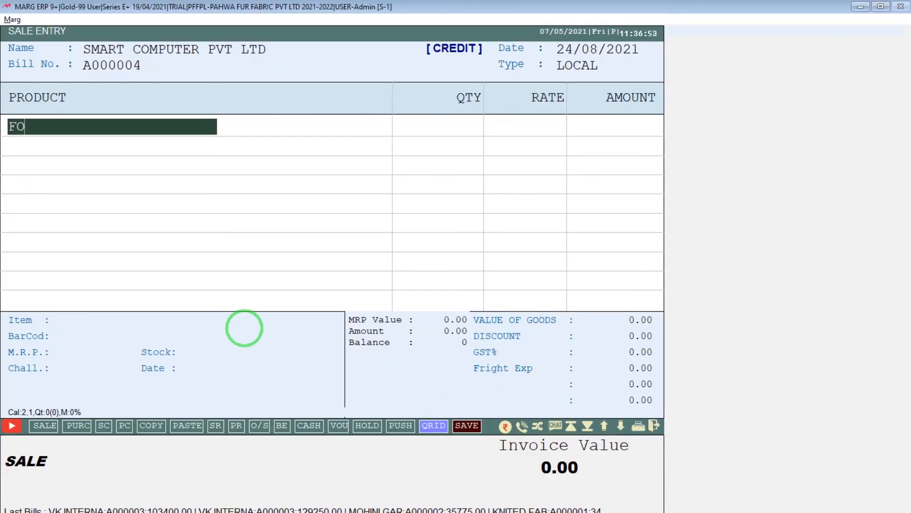
key("Return")
key("alt+Tab")
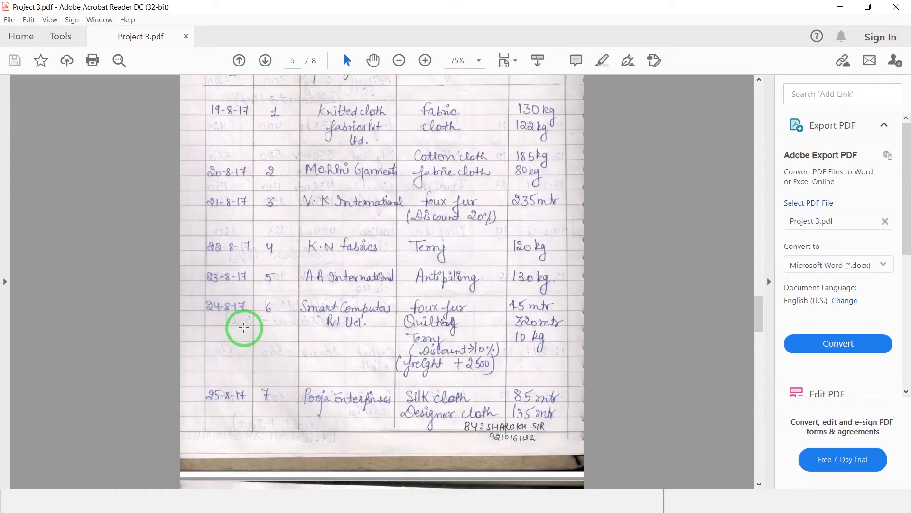
key("alt+Tab")
type("45")
key("Return")
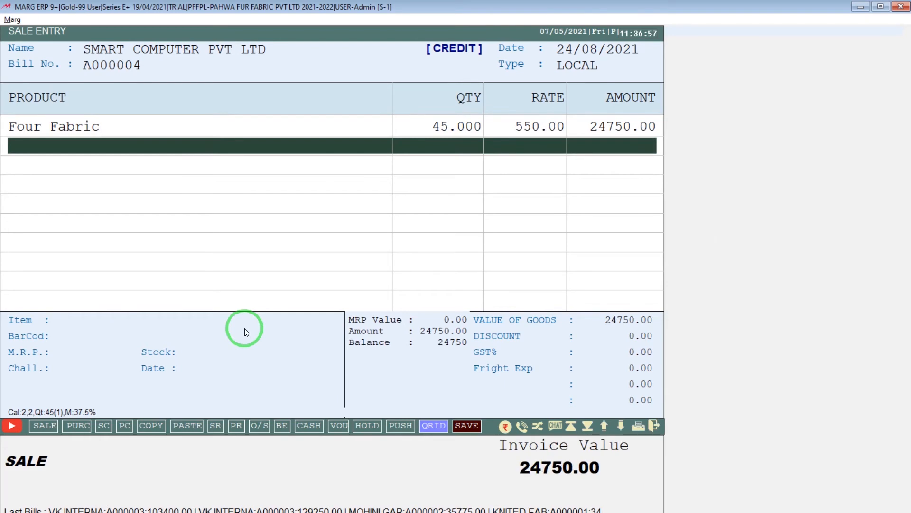
Add Quiting with quantity 320 as the second product of the bill, following the PDF.
key("alt+Tab")
key("alt+Tab")
type("QU")
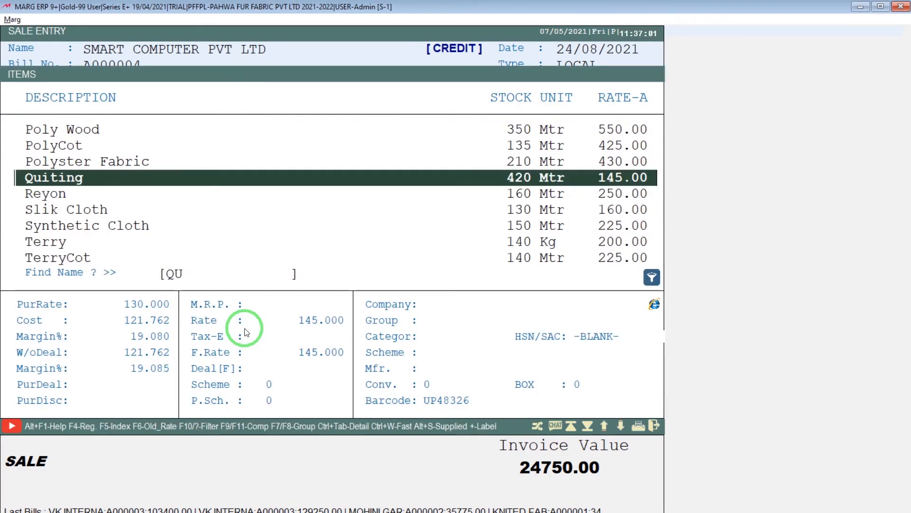
key("Return")
key("alt+Tab")
key("alt+Tab")
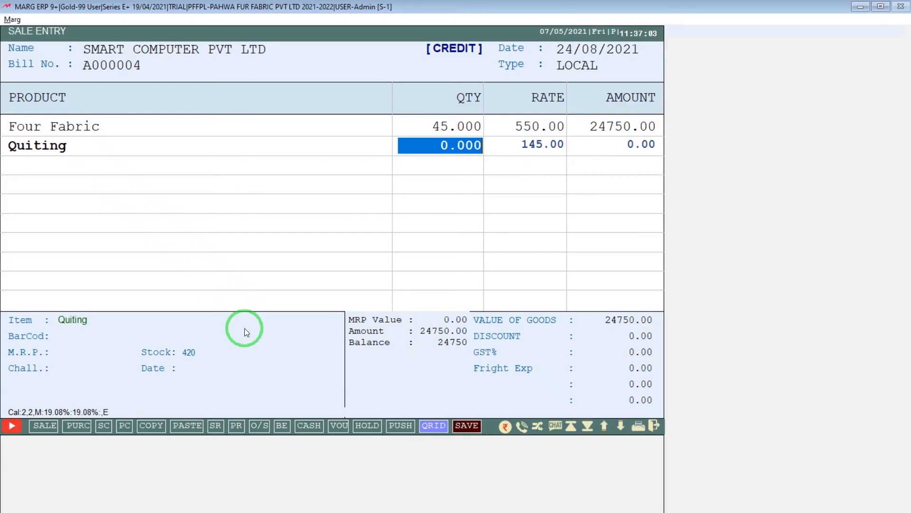
type("320")
key("Return")
Check the third item of the sale in the PDF and add Terry with quantity 10 to the bill.
key("alt+Tab")
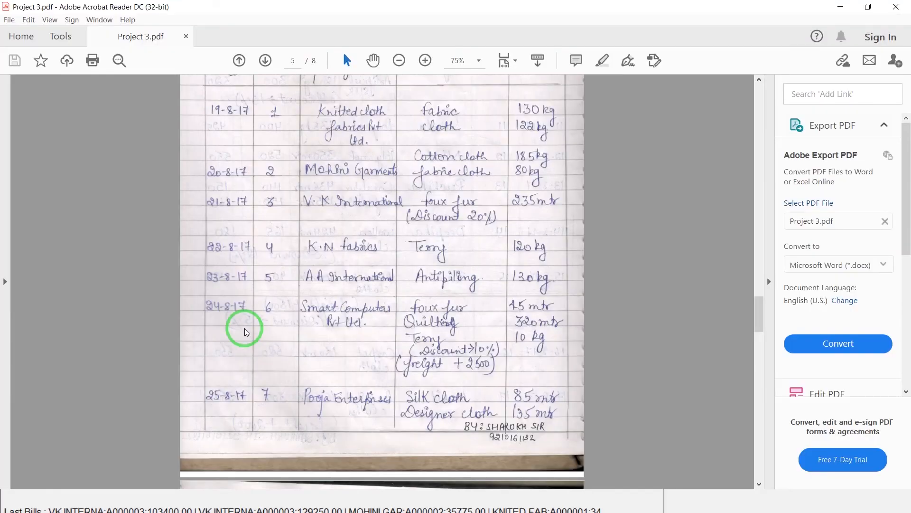
key("alt+Tab")
type("TERR")
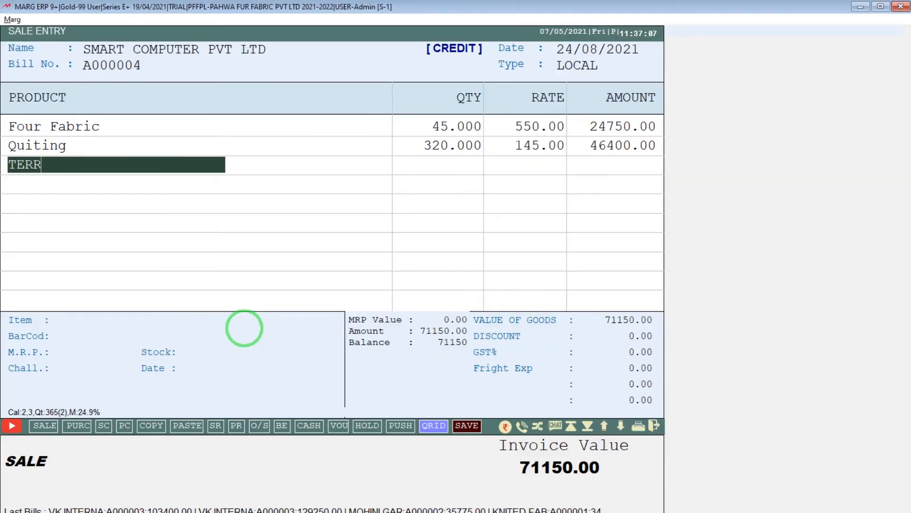
key("Return")
key("alt+Tab")
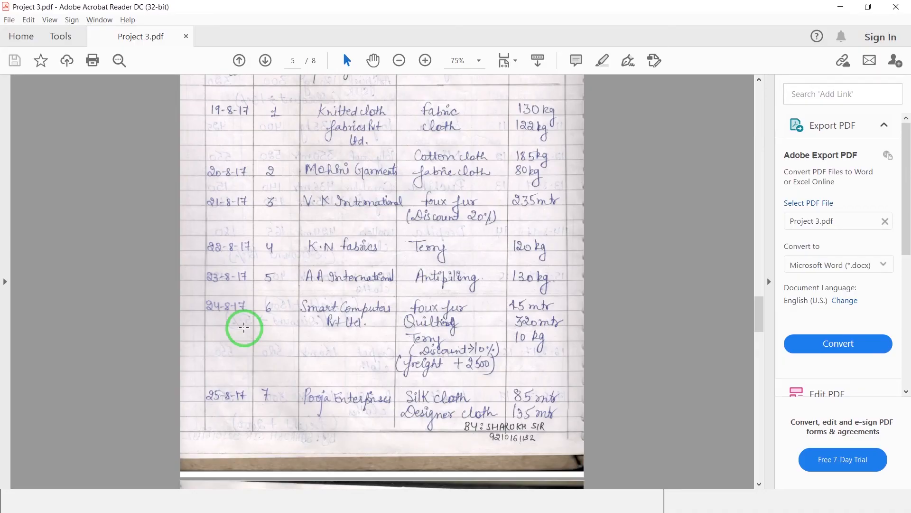
key("alt+Tab")
type("10")
key("Return")
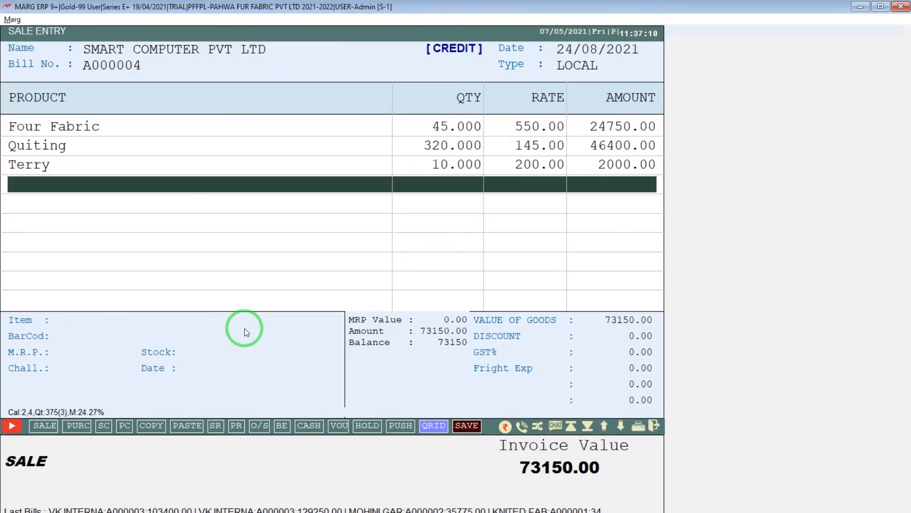
Check the discount in the PDF, end the product list and apply a 10% bill discount.
key("alt+Tab")
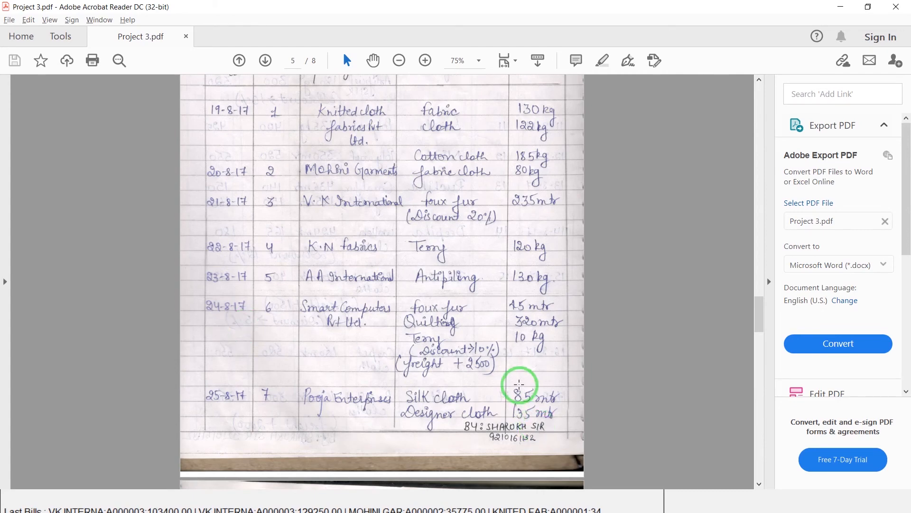
key("alt+Tab")
key("Escape")
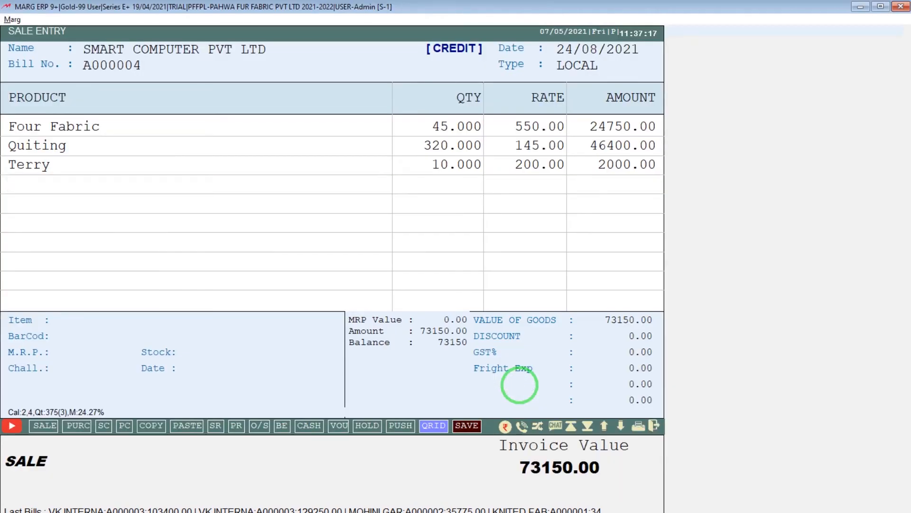
type("10 .")
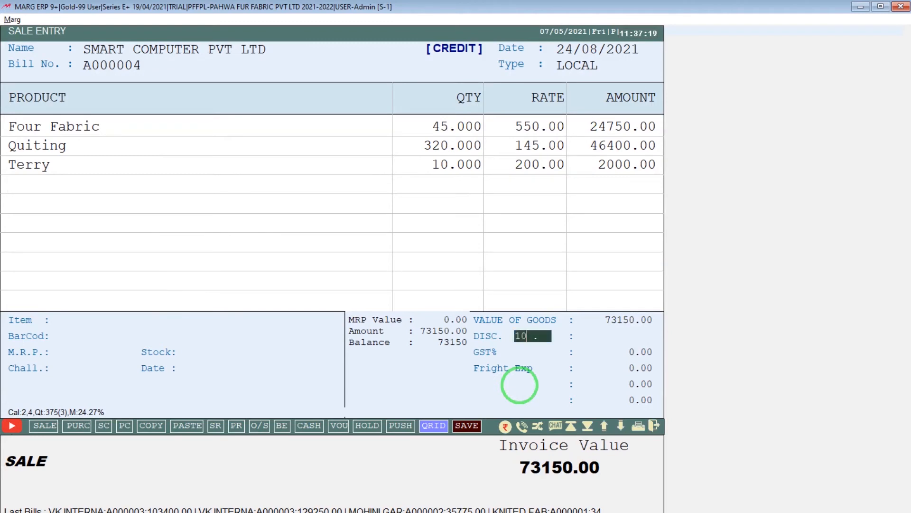
key("Return")
key("Return")
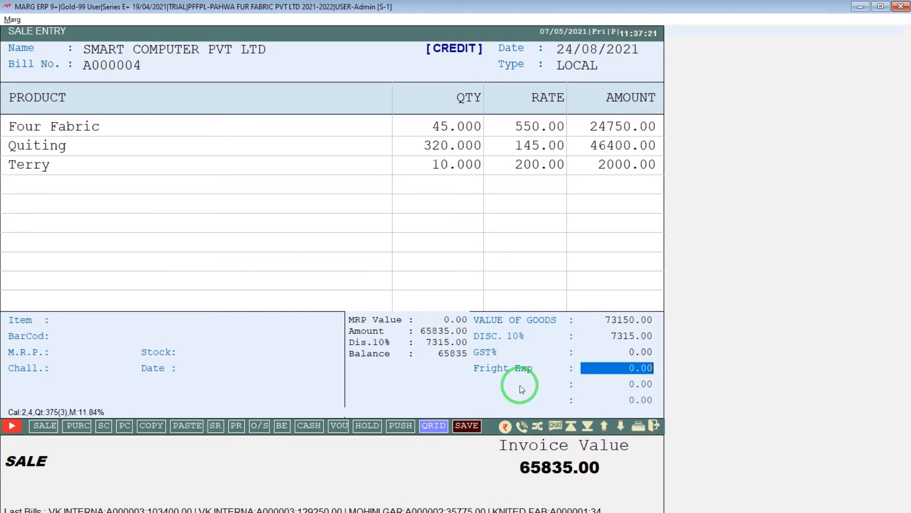
Check the freight charge in the PDF and enter 2500 as the bill's Fright Exp amount.
key("alt+Tab")
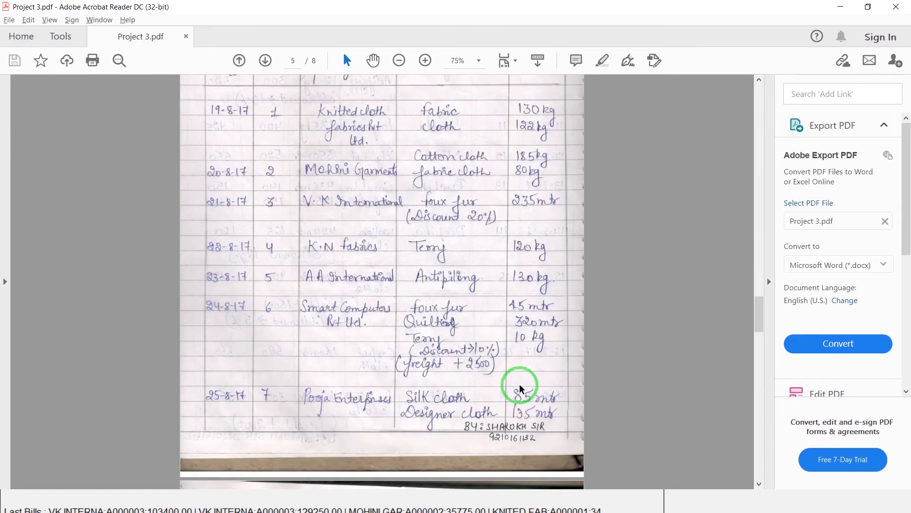
key("alt+Tab")
type("250")
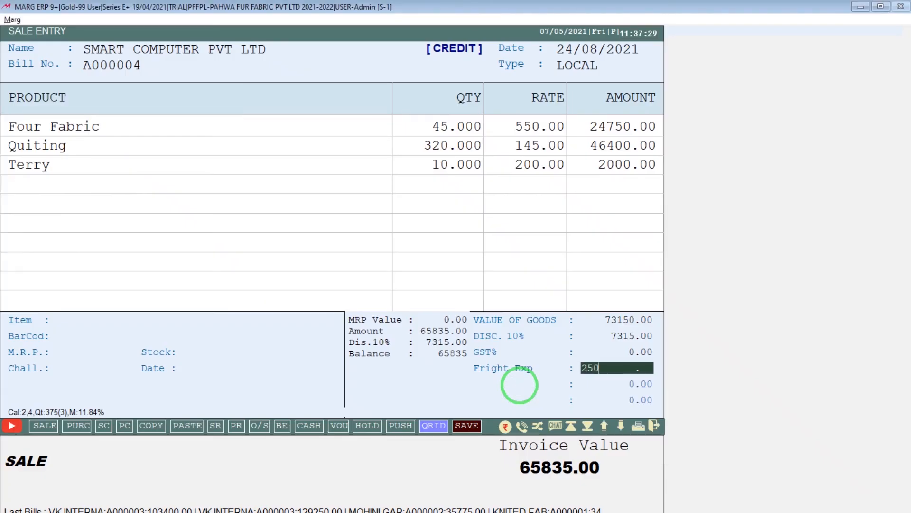
type("0")
key("Return")
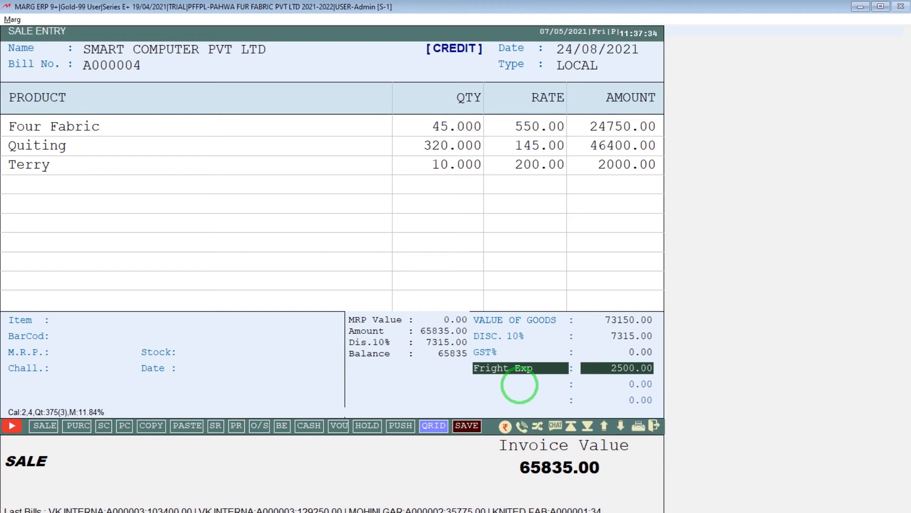
Choose the group EXPENSES (Direct) (Mfg./Trdg. Expenses) and assign the Fright Exp ledger to the freight charge.
key("Return")
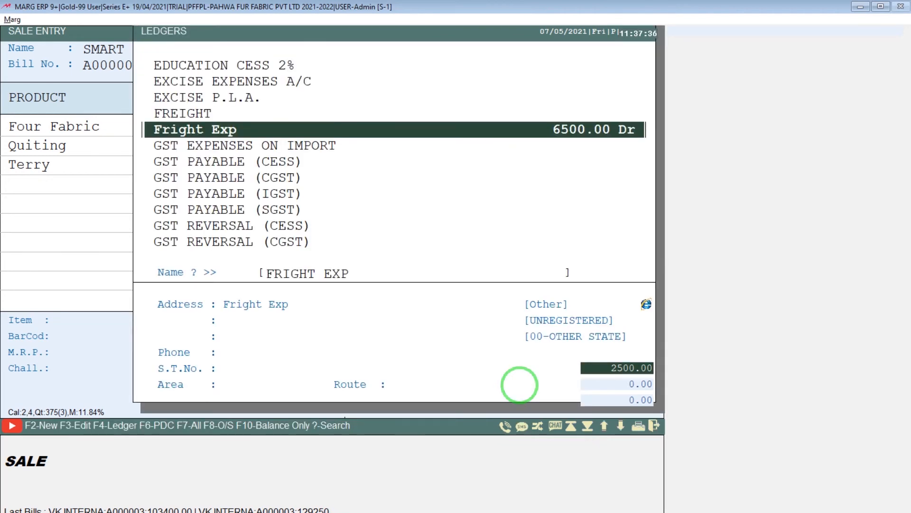
key("F2")
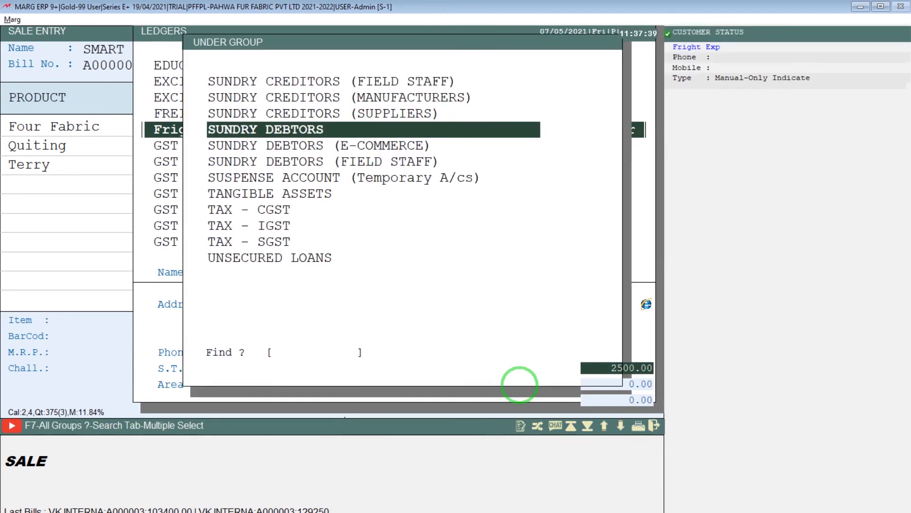
type("EX")
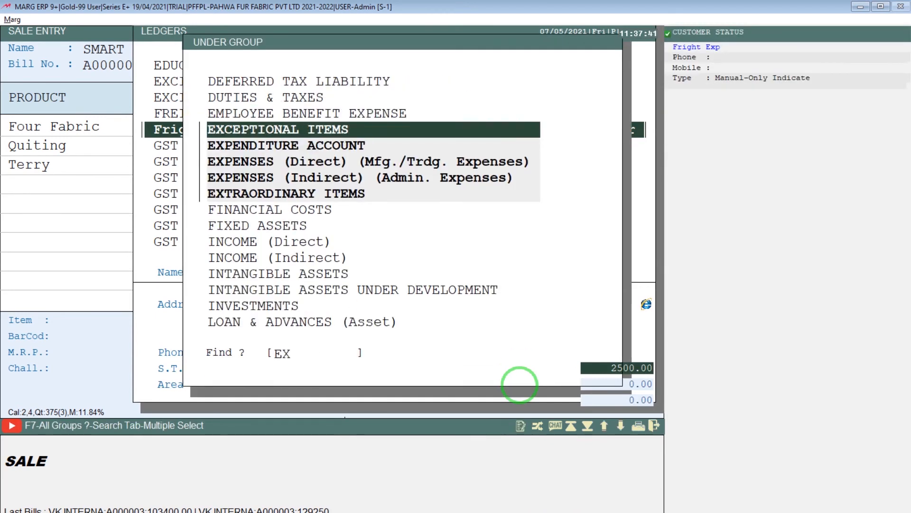
key("Down")
key("Down")
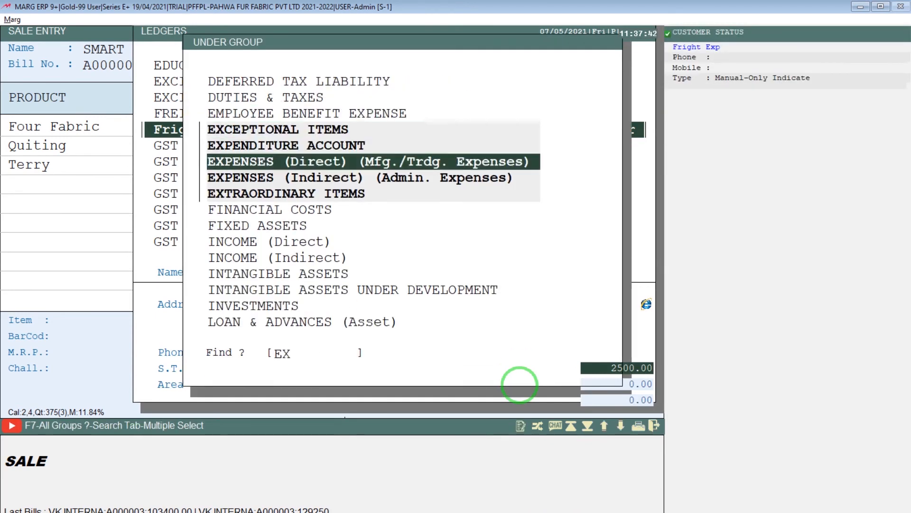
key("Return")
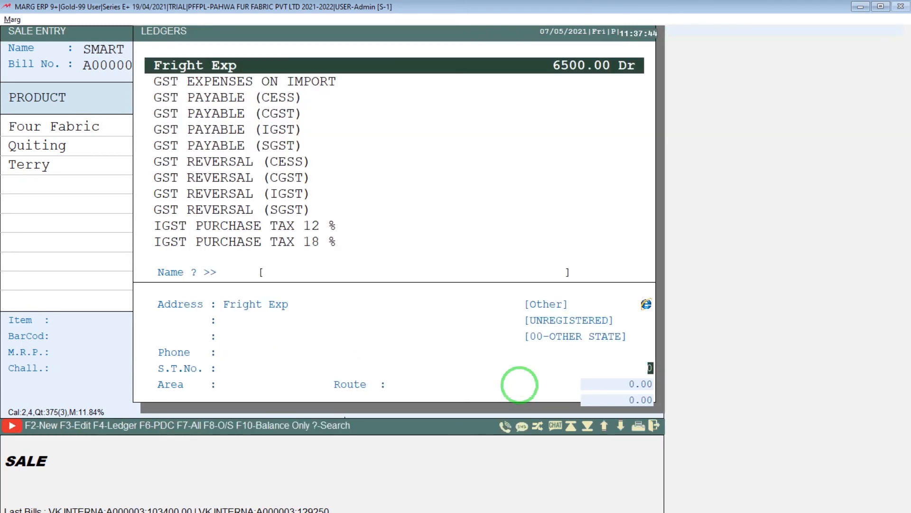
key("Return")
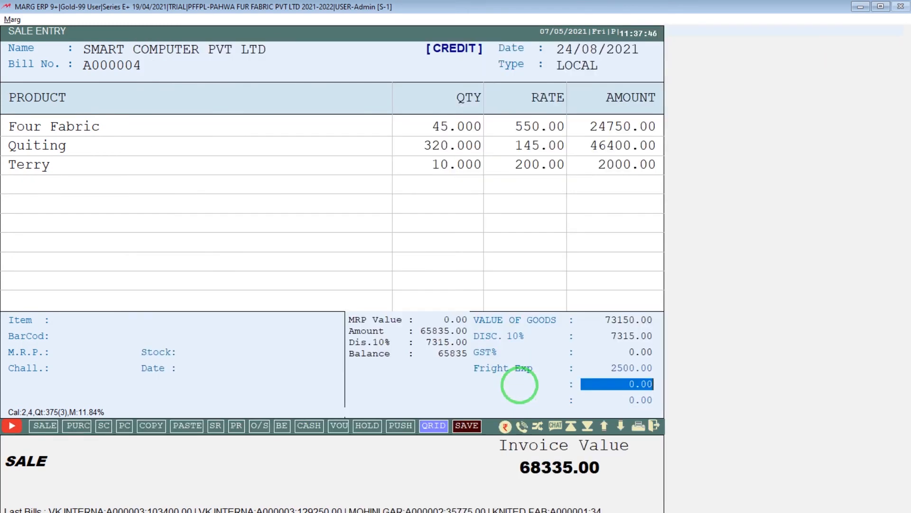
Save the SMART COMPUTER PVT LTD bill without bill details or printing, accepting the e-way bill alert, and leave sale entry.
key("Return")
key("Return")
key("Return")
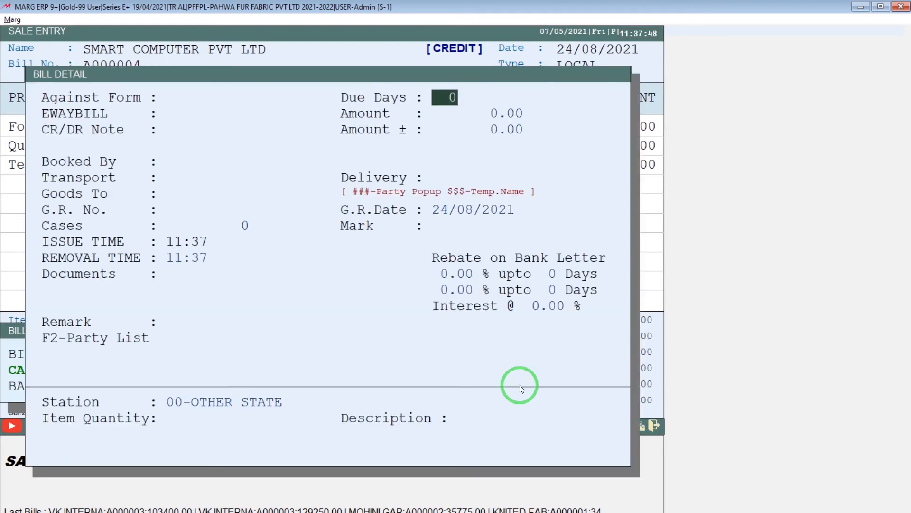
key("Escape")
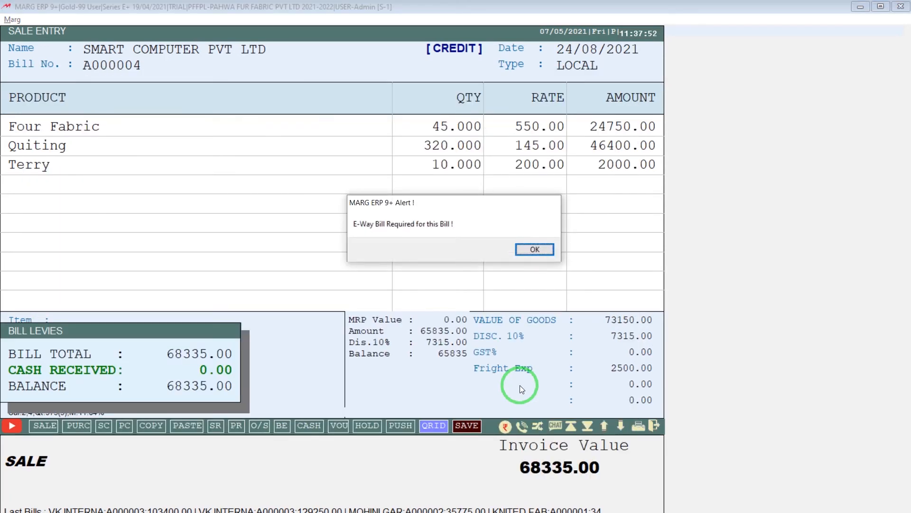
key("Return")
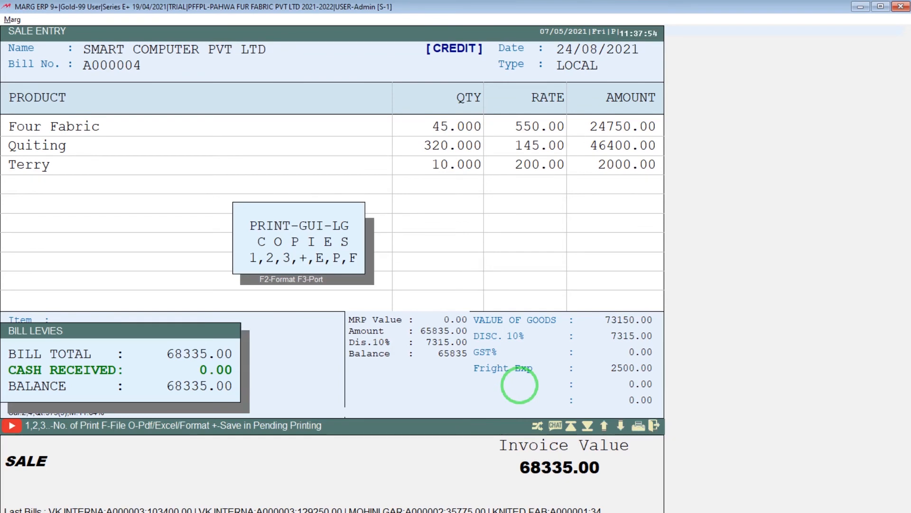
key("Escape")
key("Escape")
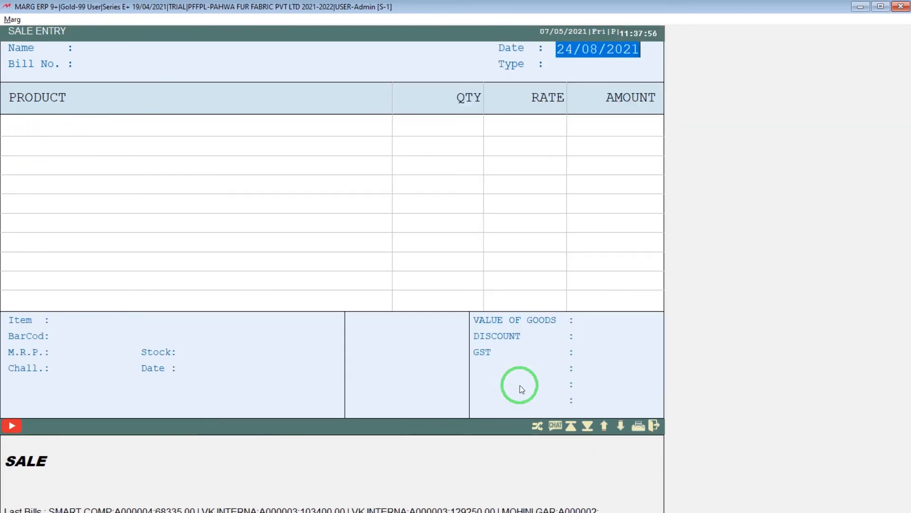
key("Escape")
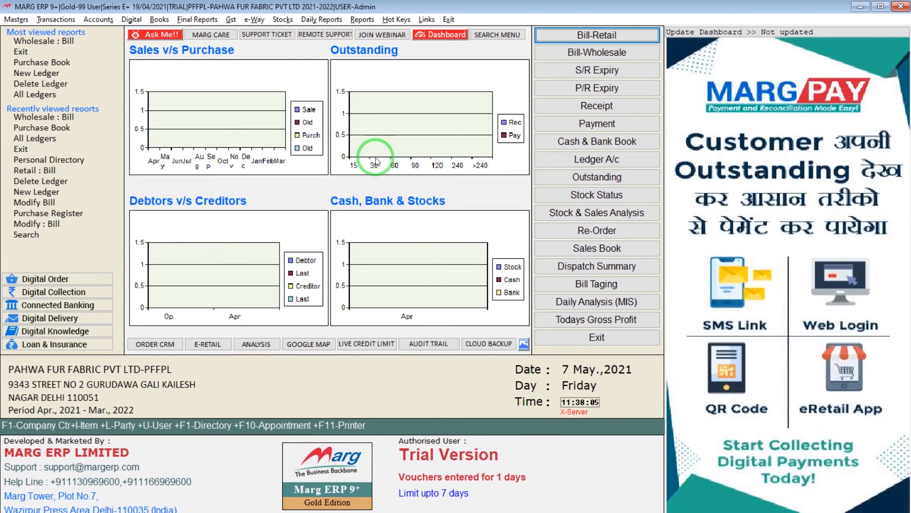
Open the Modify Bill form for sale bills.
left_click(58, 20)
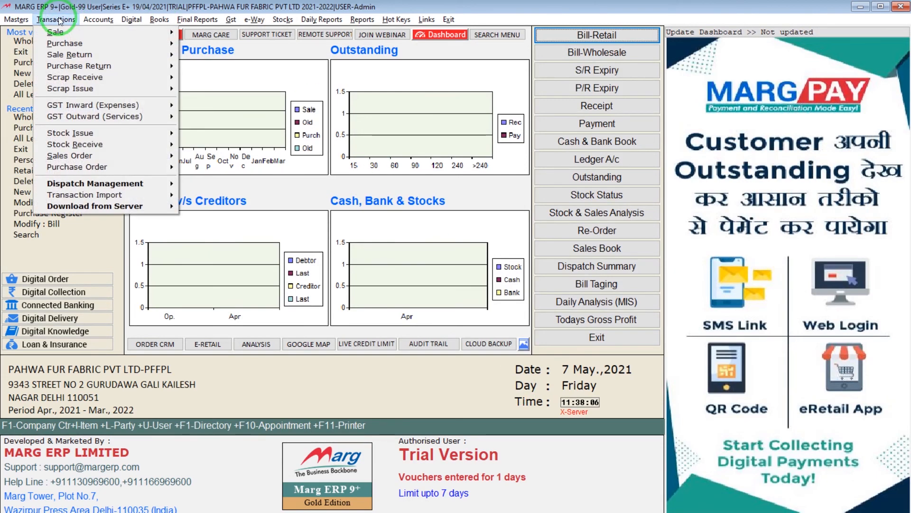
mouse_move(87, 15)
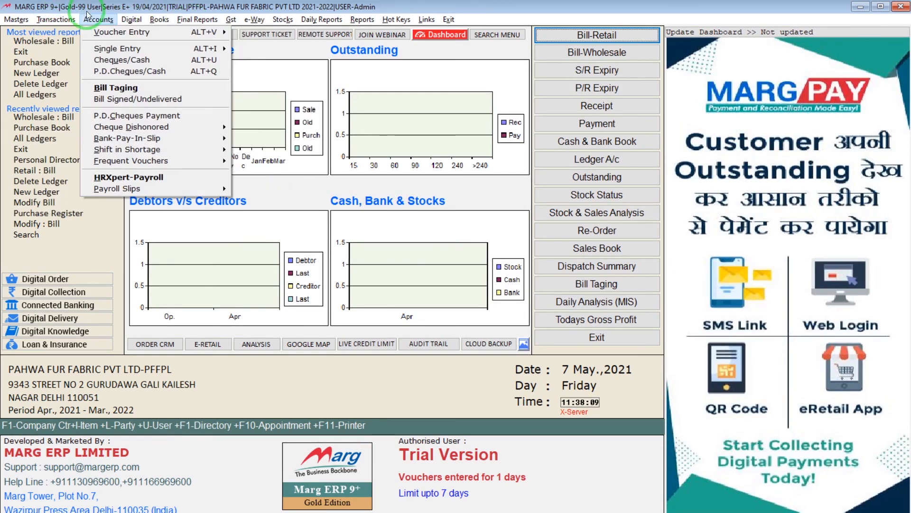
mouse_move(119, 32)
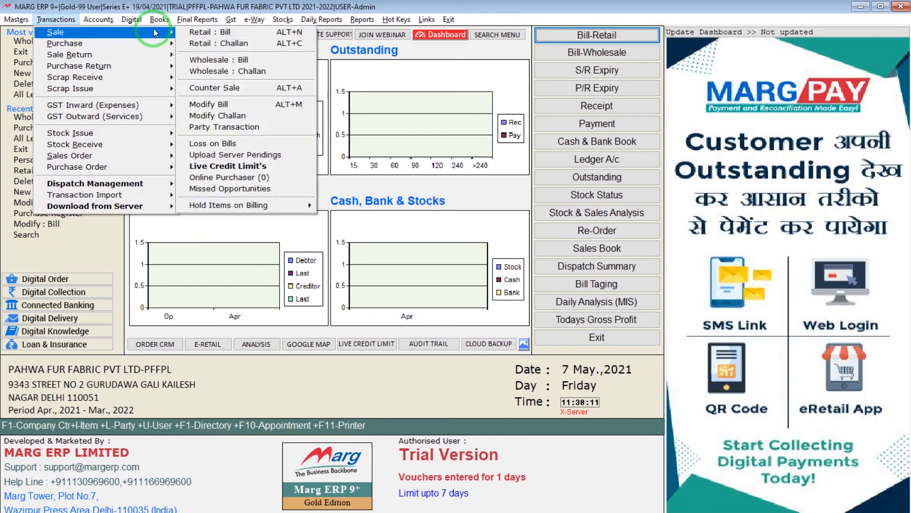
left_click(209, 103)
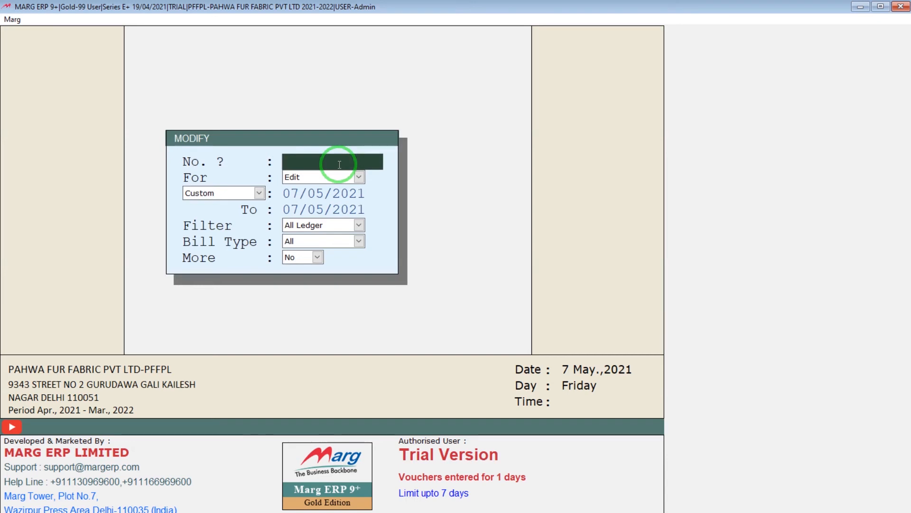
List the sale bills for editing dated 01/08/2021 to 24/08/2021, covering all ledgers and bill types.
key("Return")
key("Return")
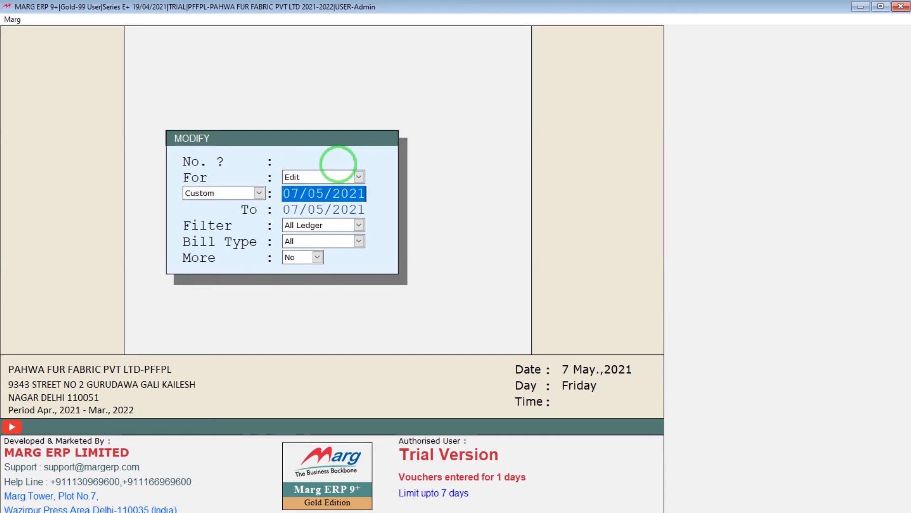
type("0108")
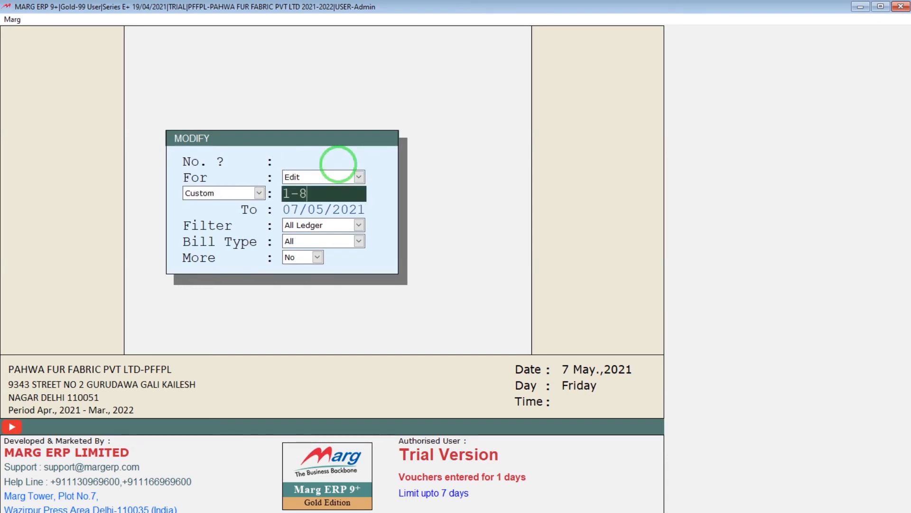
key("Return")
type("24-8")
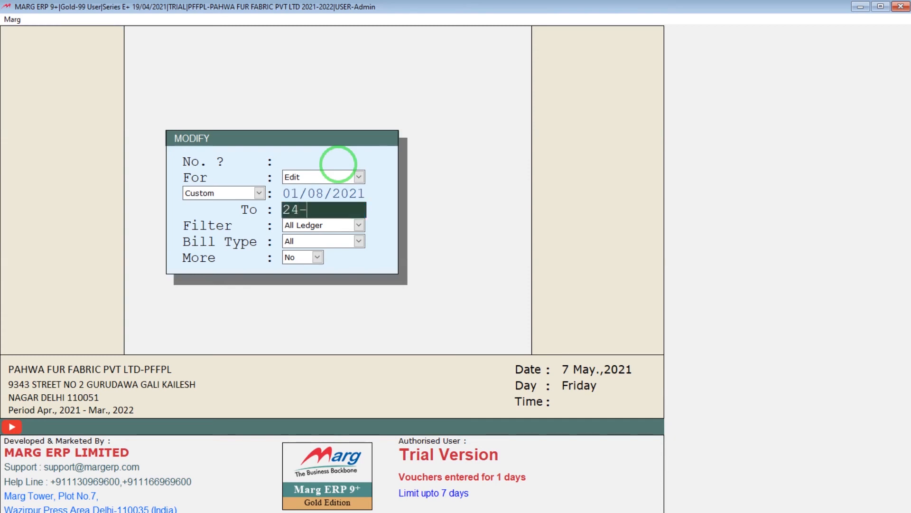
key("Return")
key("Return")
key("Return")
key("Return")
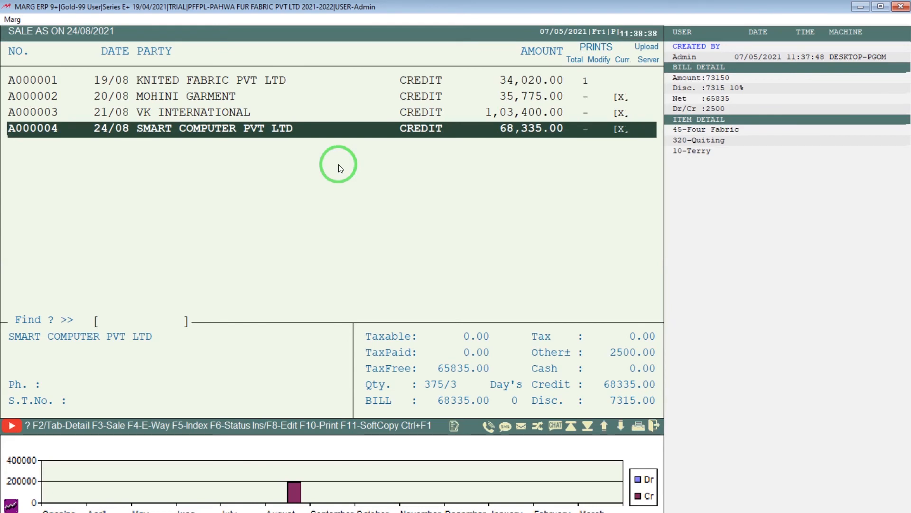
Examine the saved sale bills in the list, comparing their parties, amounts and print status.
left_click(294, 95)
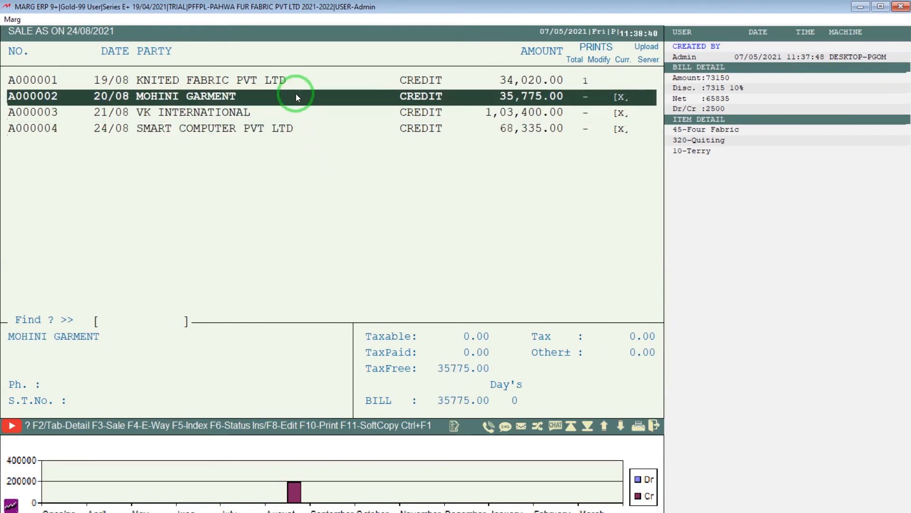
left_click(291, 81)
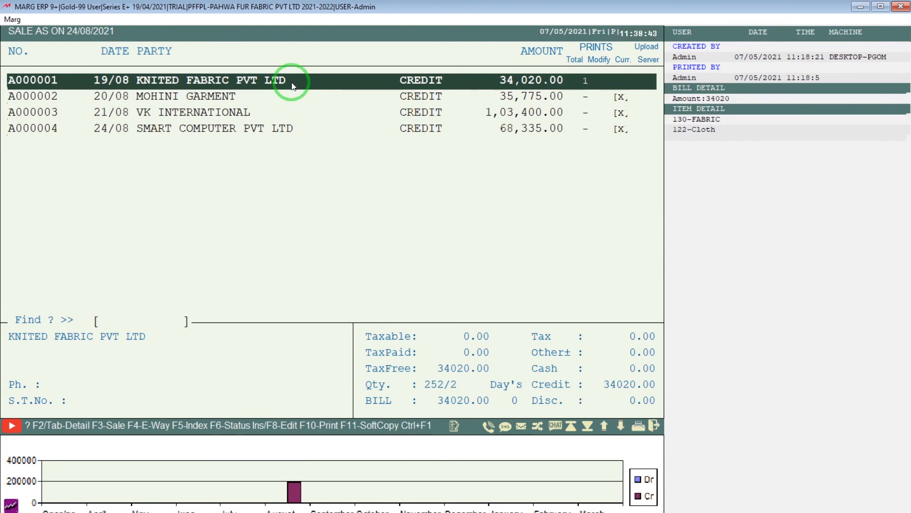
left_click(631, 125)
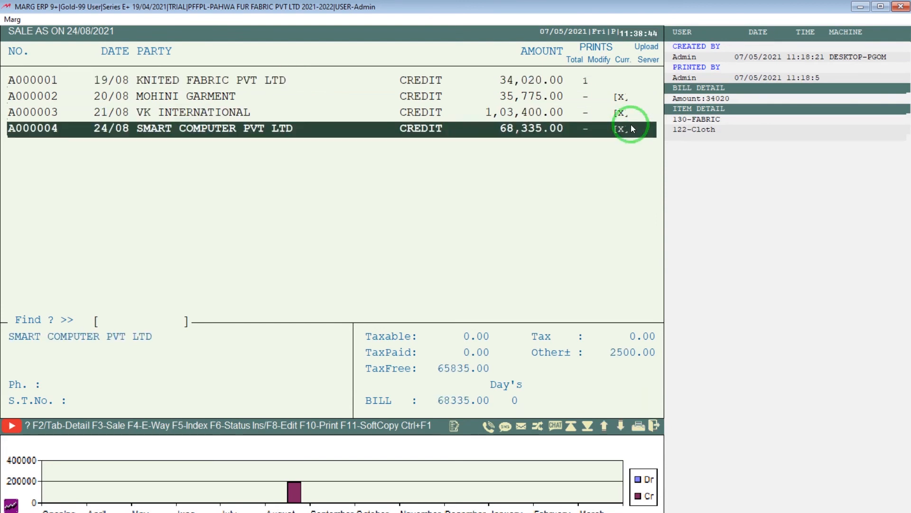
left_click(591, 76)
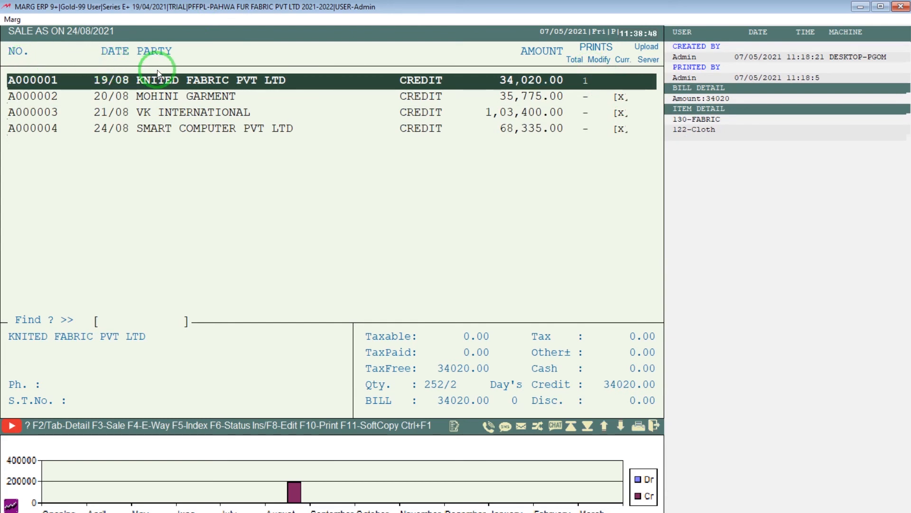
left_click(520, 97)
left_click(416, 80)
left_click(595, 92)
left_click(595, 81)
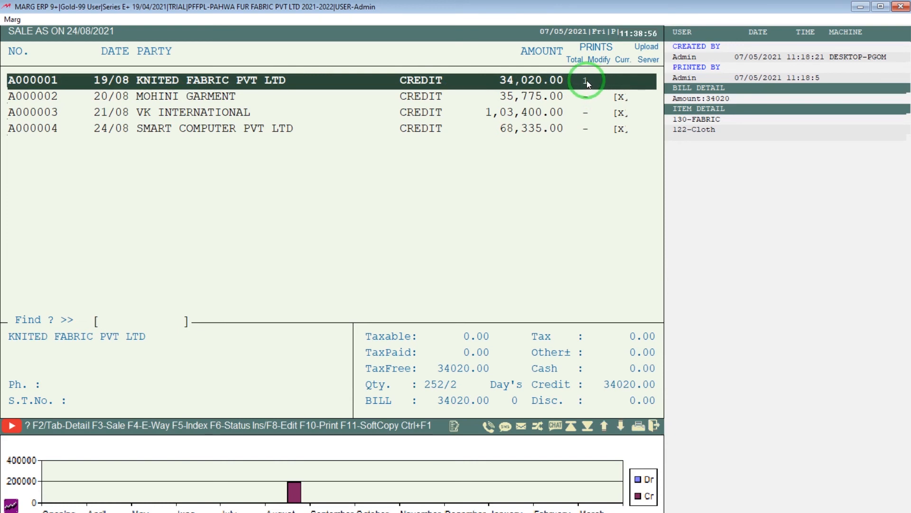
left_click(587, 97)
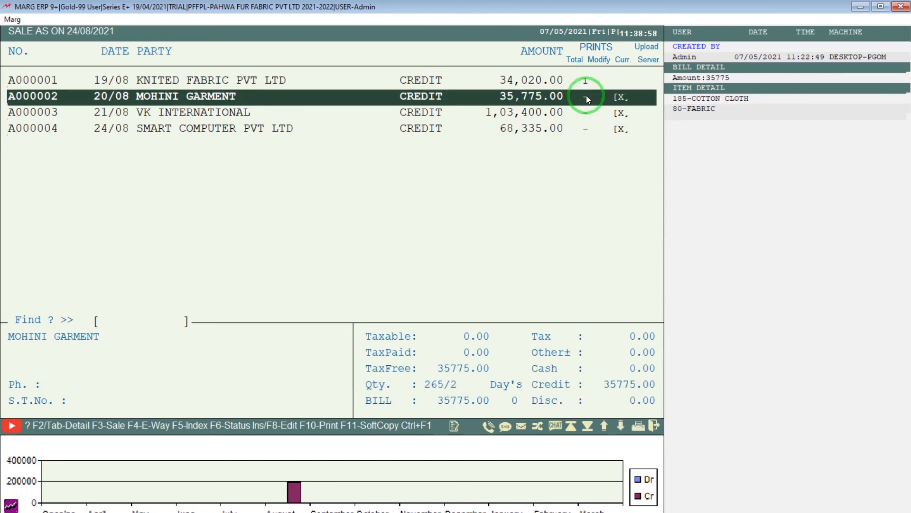
Open the MOHINI GARMENT bill for modification, go through its header fields to the items, and exit without saving.
double_click(540, 100)
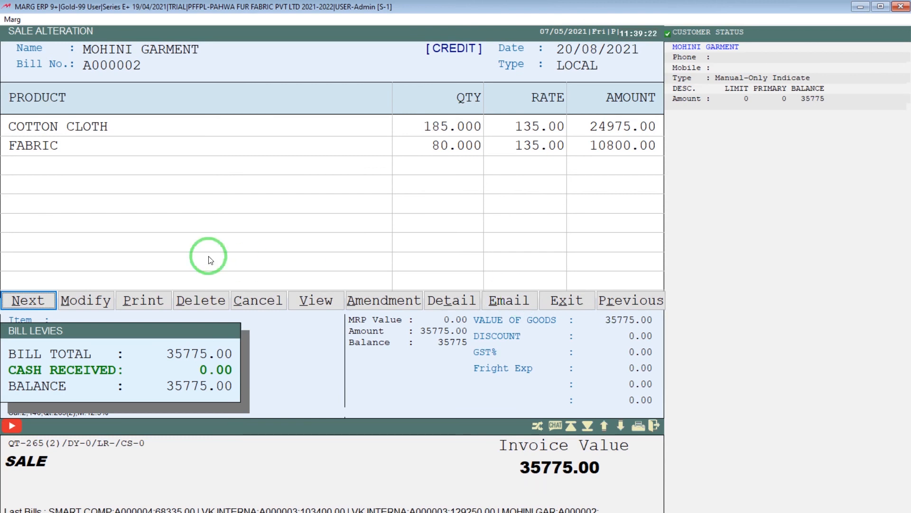
left_click(105, 299)
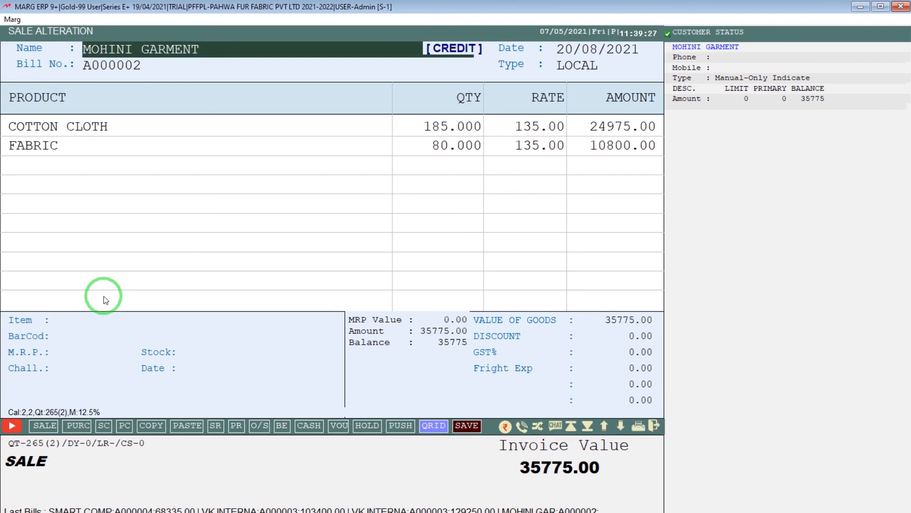
key("Return")
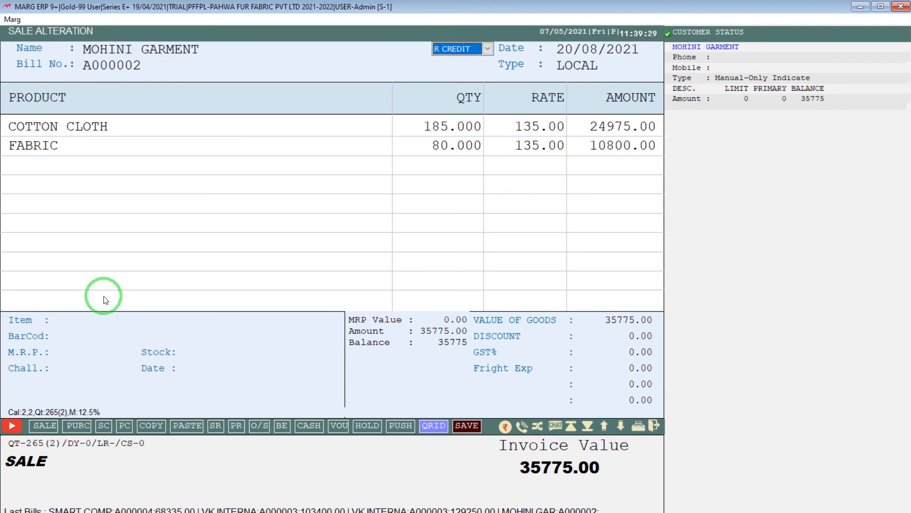
key("Return")
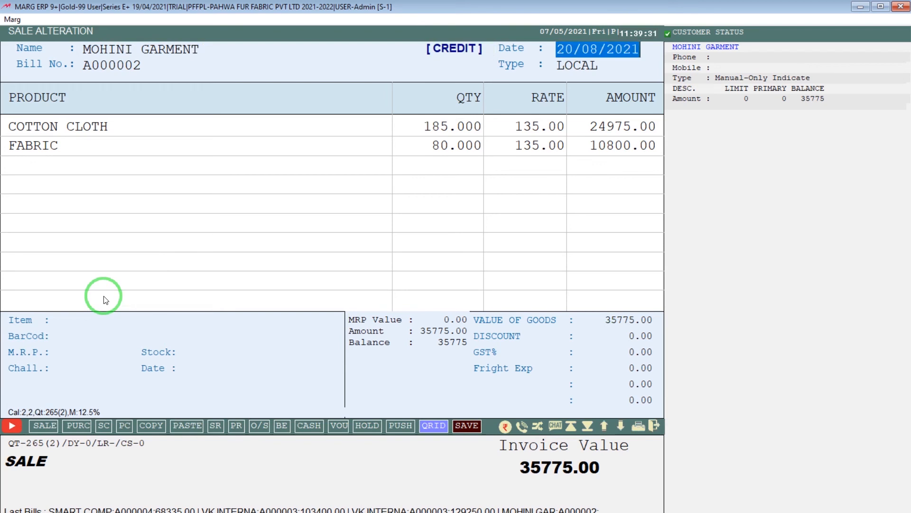
key("Return")
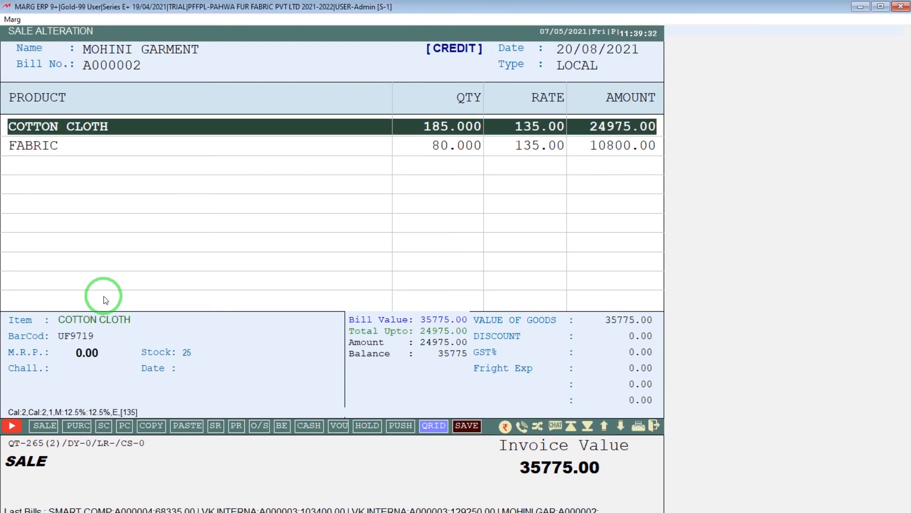
key("Escape")
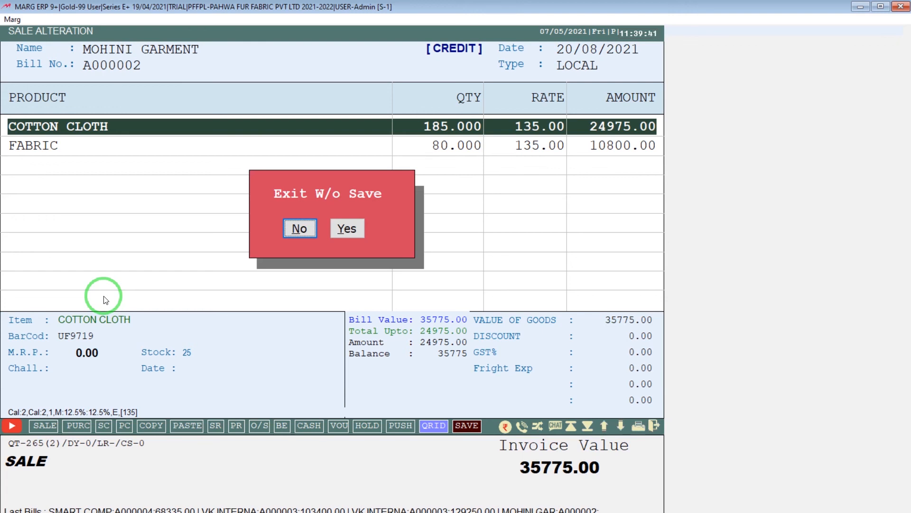
key("Right")
key("Return")
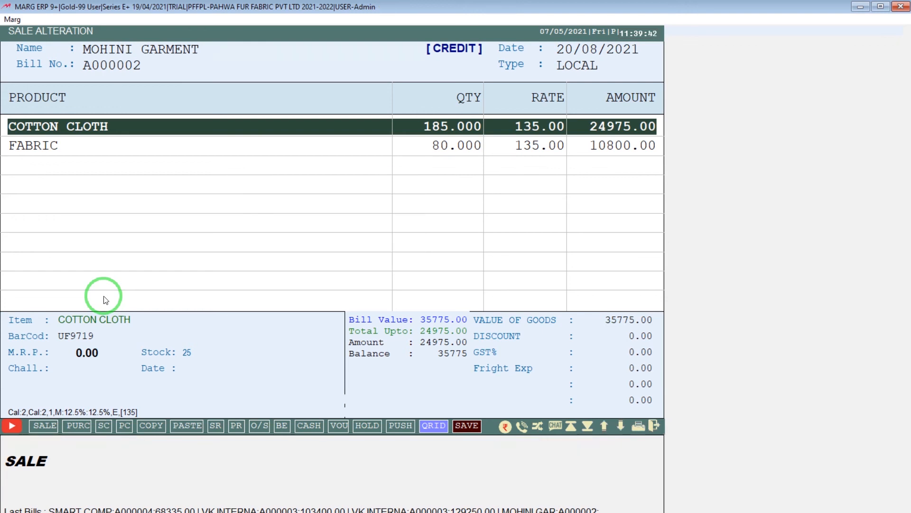
Delete the SMART COMPUTER PVT LTD sale bill dated 24/08 and close the bill list.
key("Down")
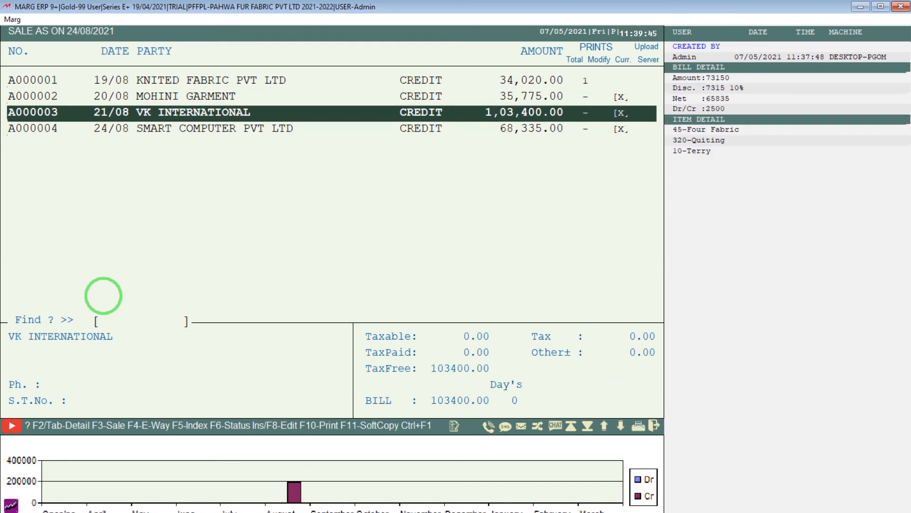
key("Down")
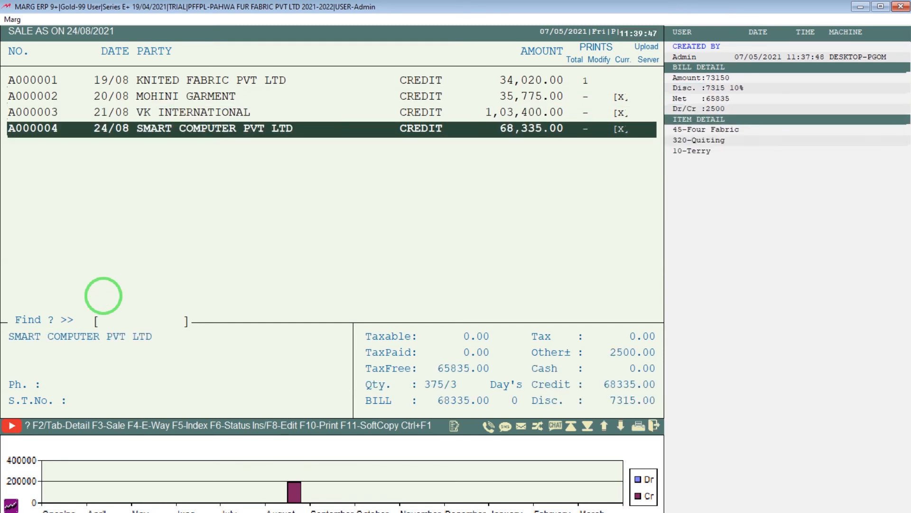
key("Return")
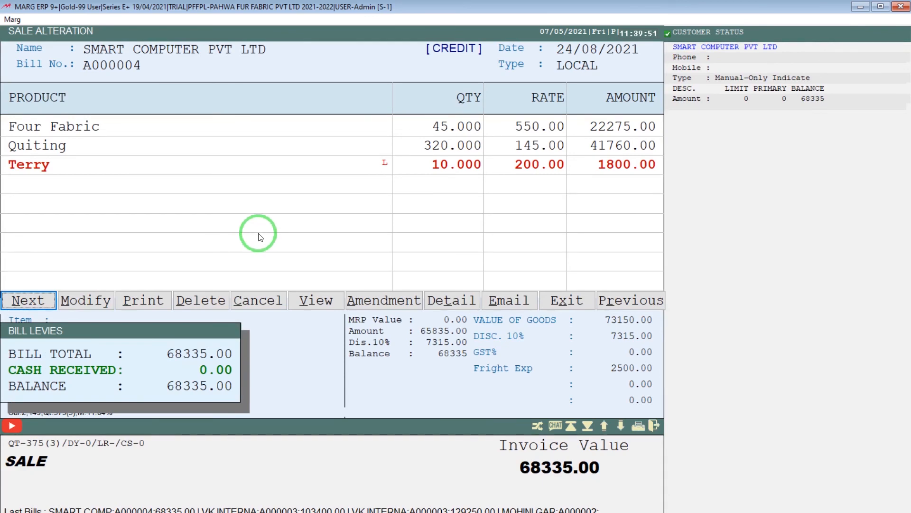
left_click(194, 303)
key("Right")
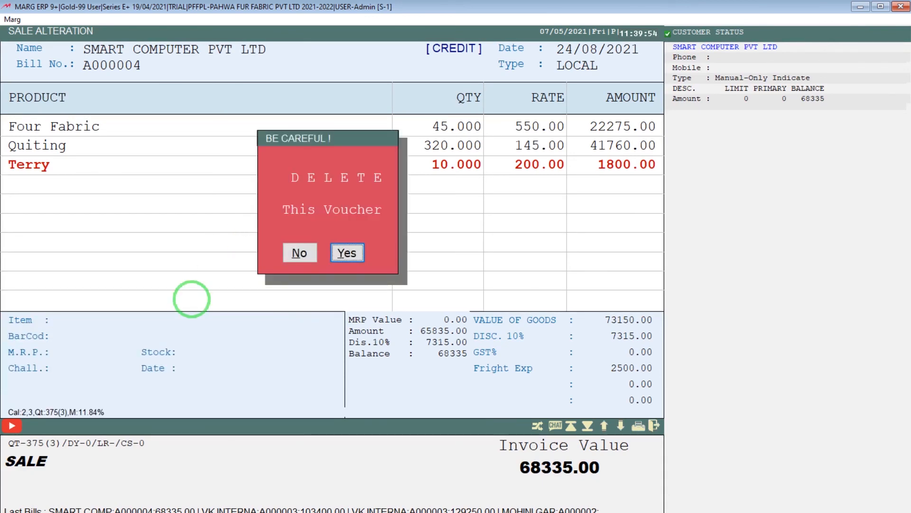
key("Return")
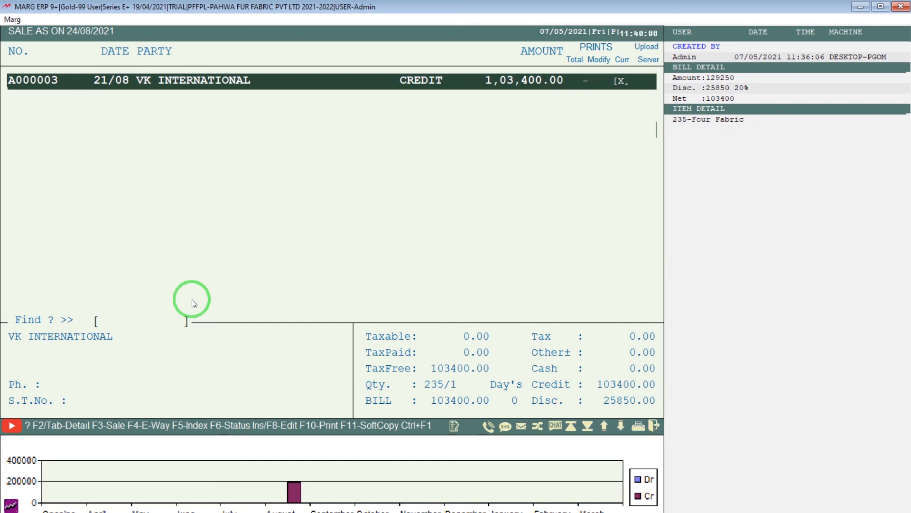
key("Escape")
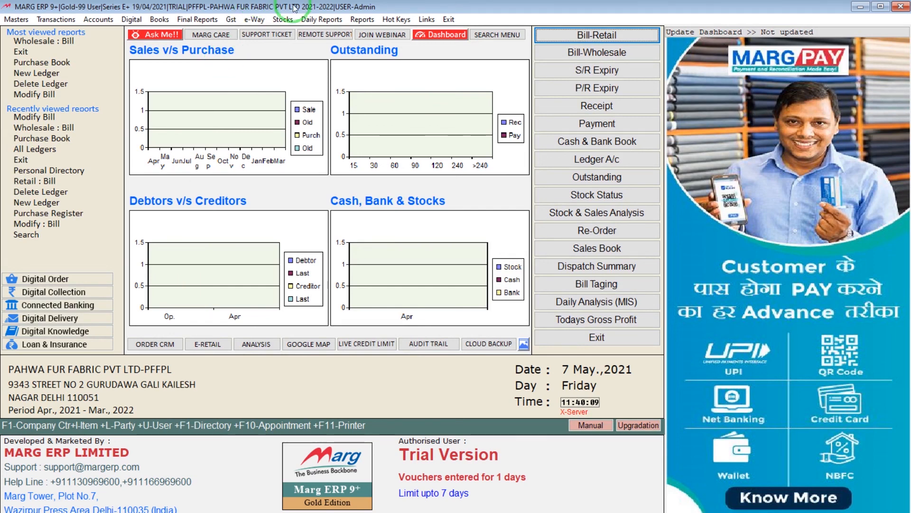
Open the Sale Book report from the Sale Analysis reports with a custom date range.
left_click(361, 20)
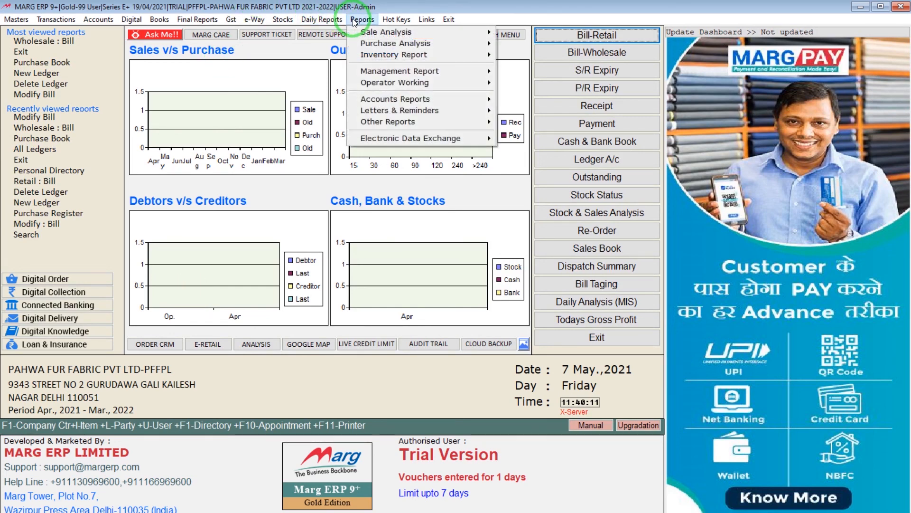
left_click(380, 33)
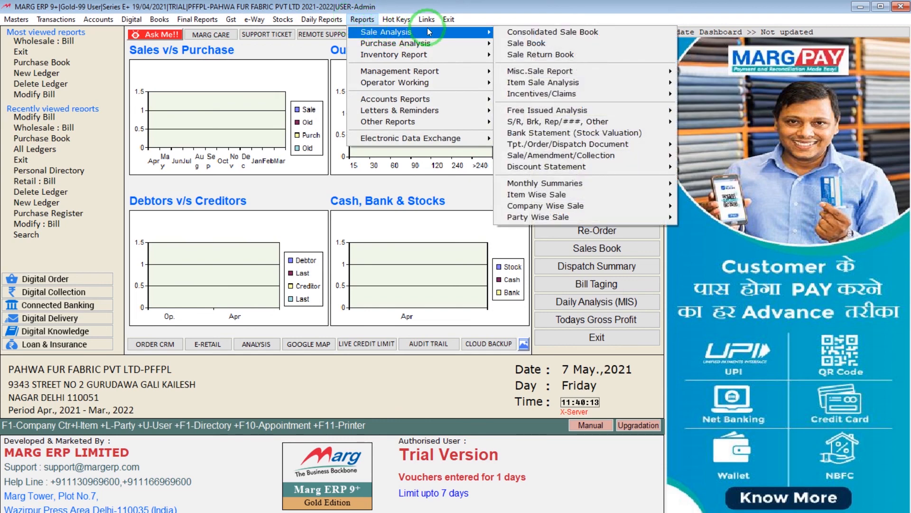
left_click(375, 31)
key("Right")
key("Down")
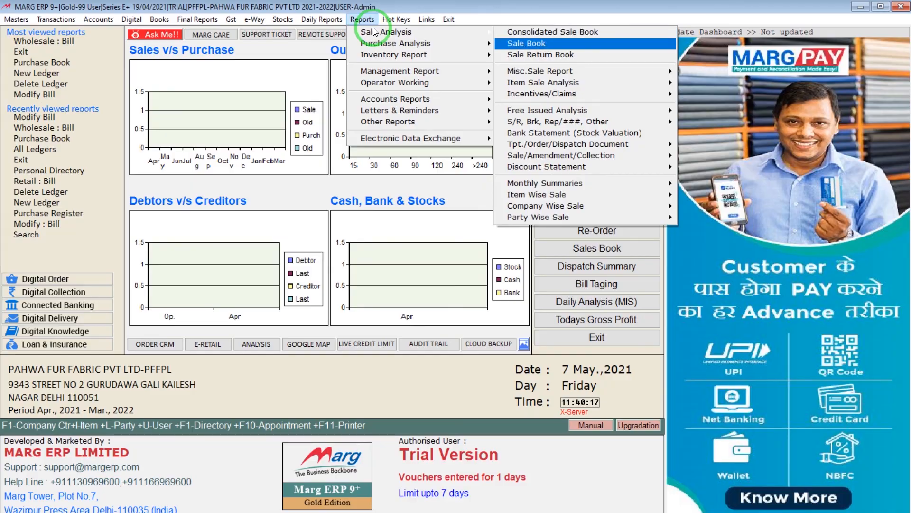
key("Return")
key("Return")
key("Return")
key("Return")
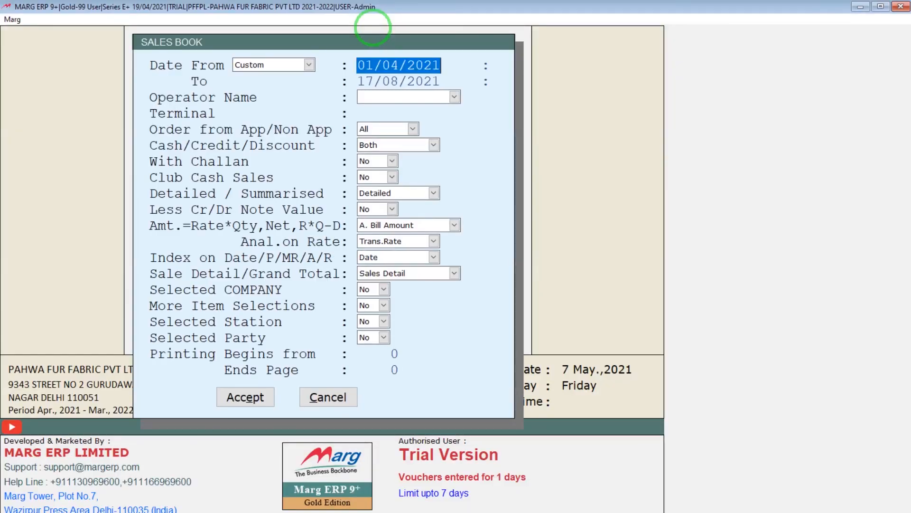
Try to generate the Sales Book for 01/04/2021 to 17/08/2021 with the default options.
key("Return")
key("Return")
key("Return")
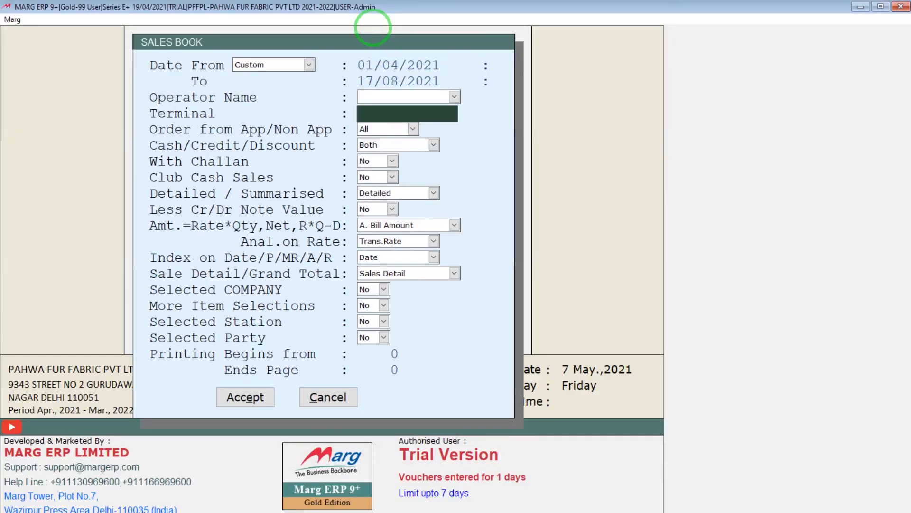
left_click(263, 401)
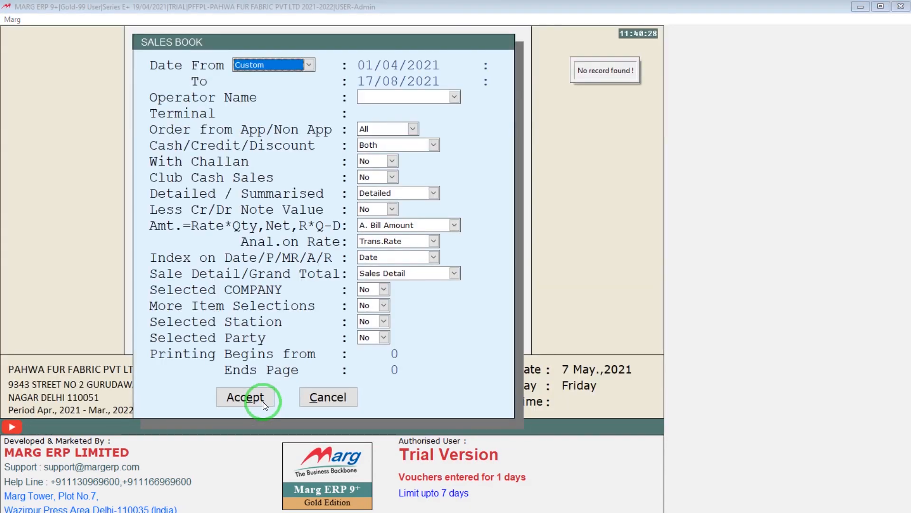
Set the Sales Book end date to 24/08/2021, display the report's bills, and return to the desktop.
key("Return")
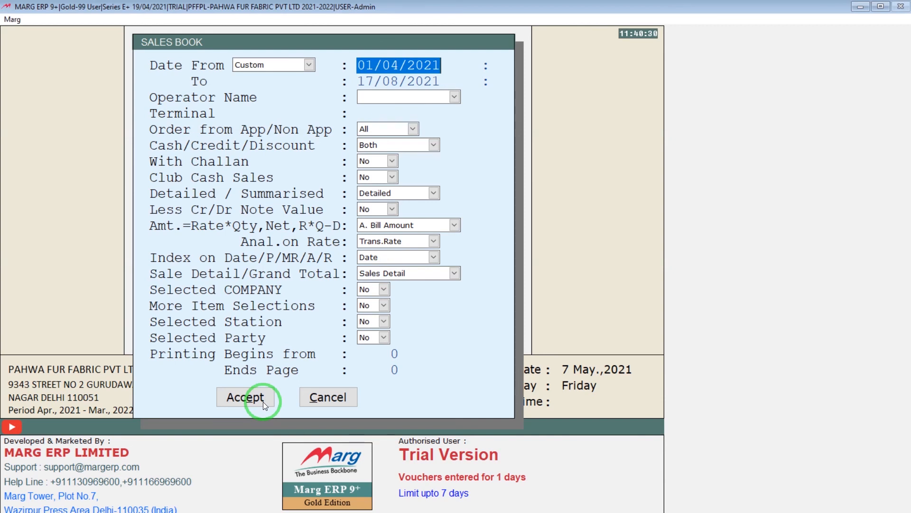
key("Return")
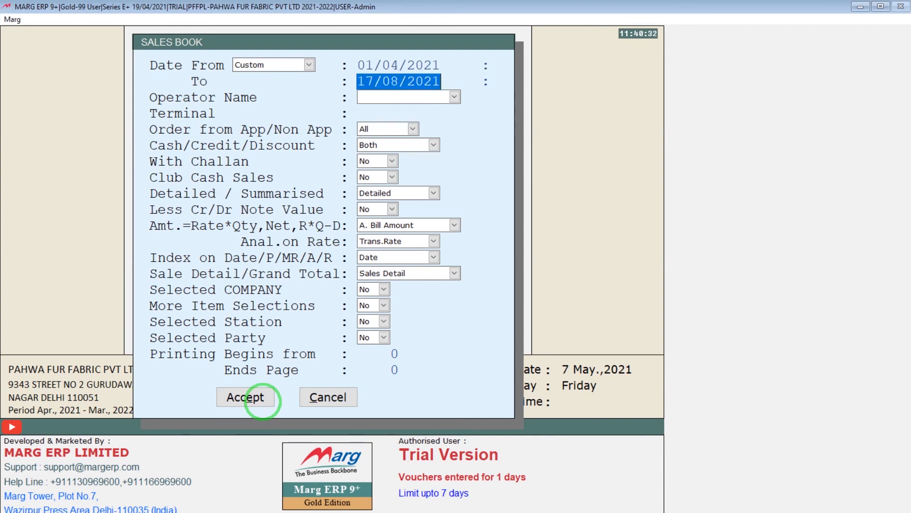
type("24/08")
key("Return")
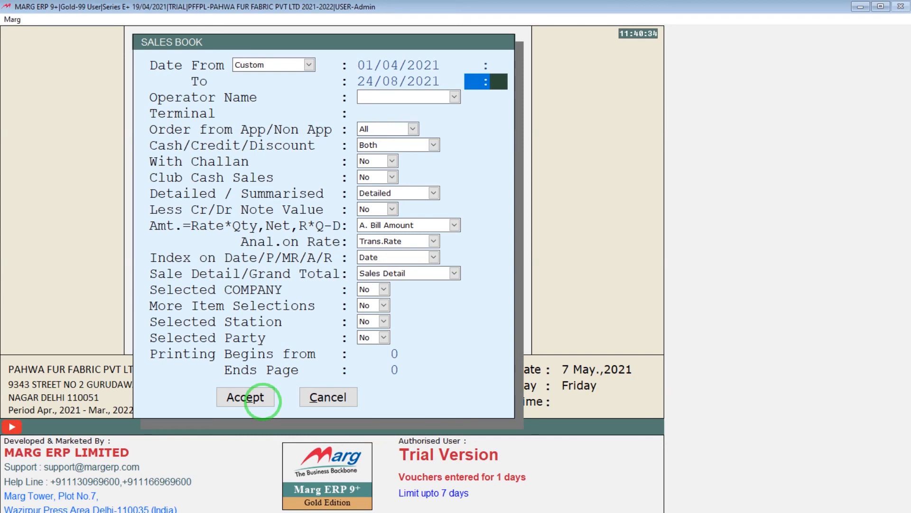
left_click(245, 397)
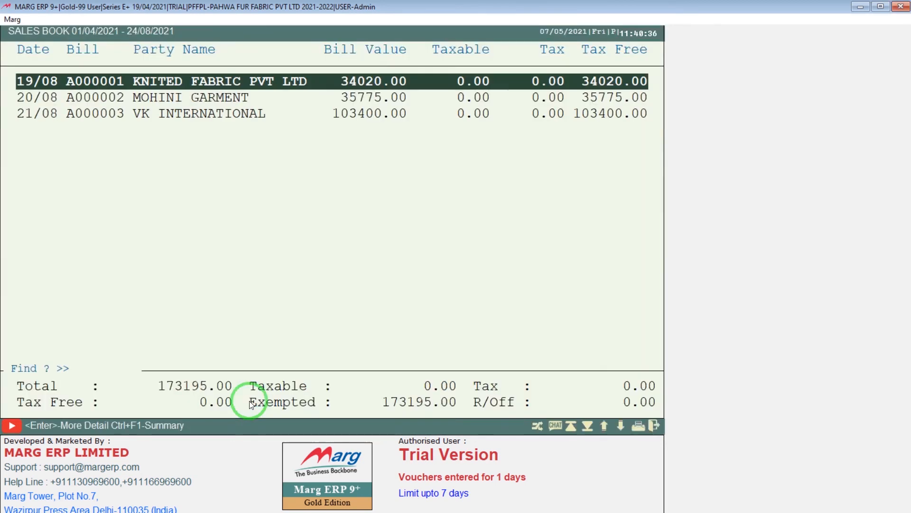
scroll(250, 401, "down", 1)
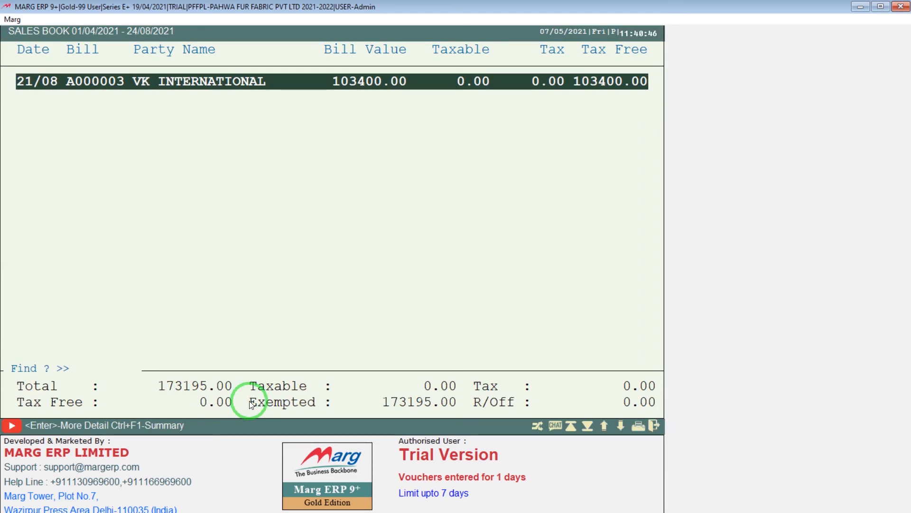
key("super+d")
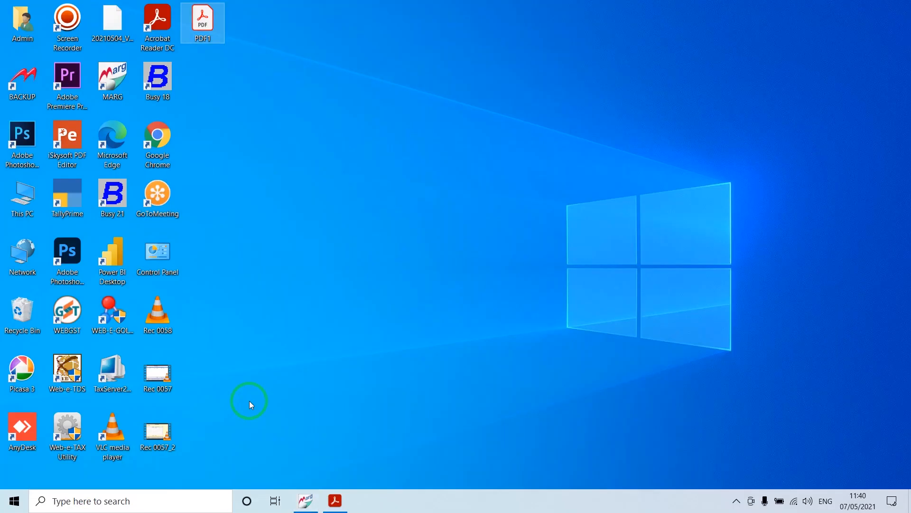